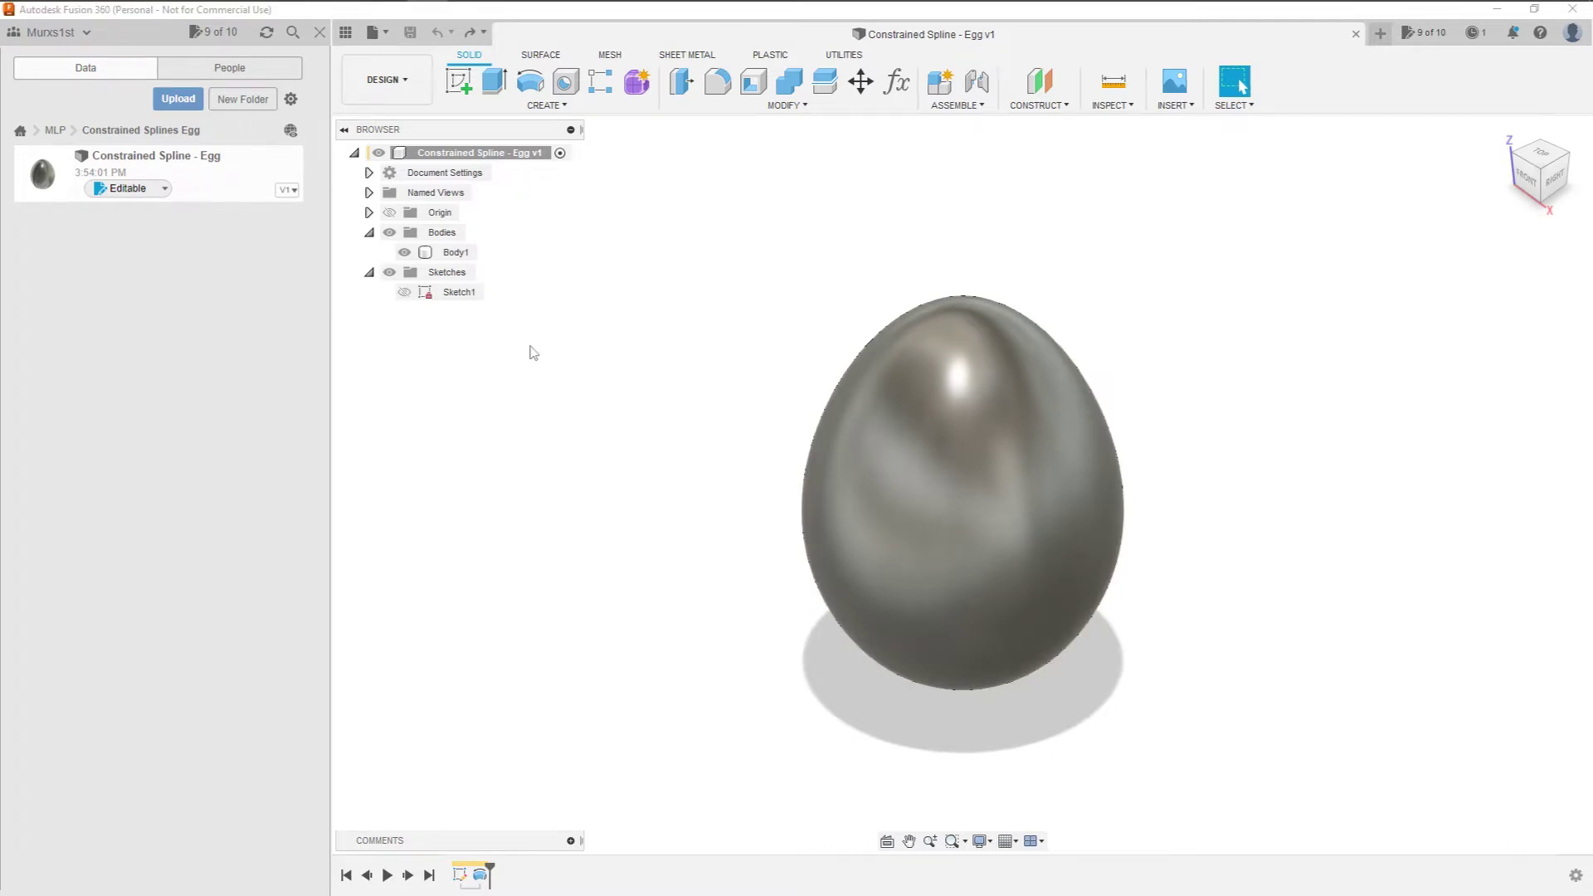
- Set the egg body's opacity to 50% so it can serve as a see-through reference
{"action": "right_click", "coordinate": [454, 253]}
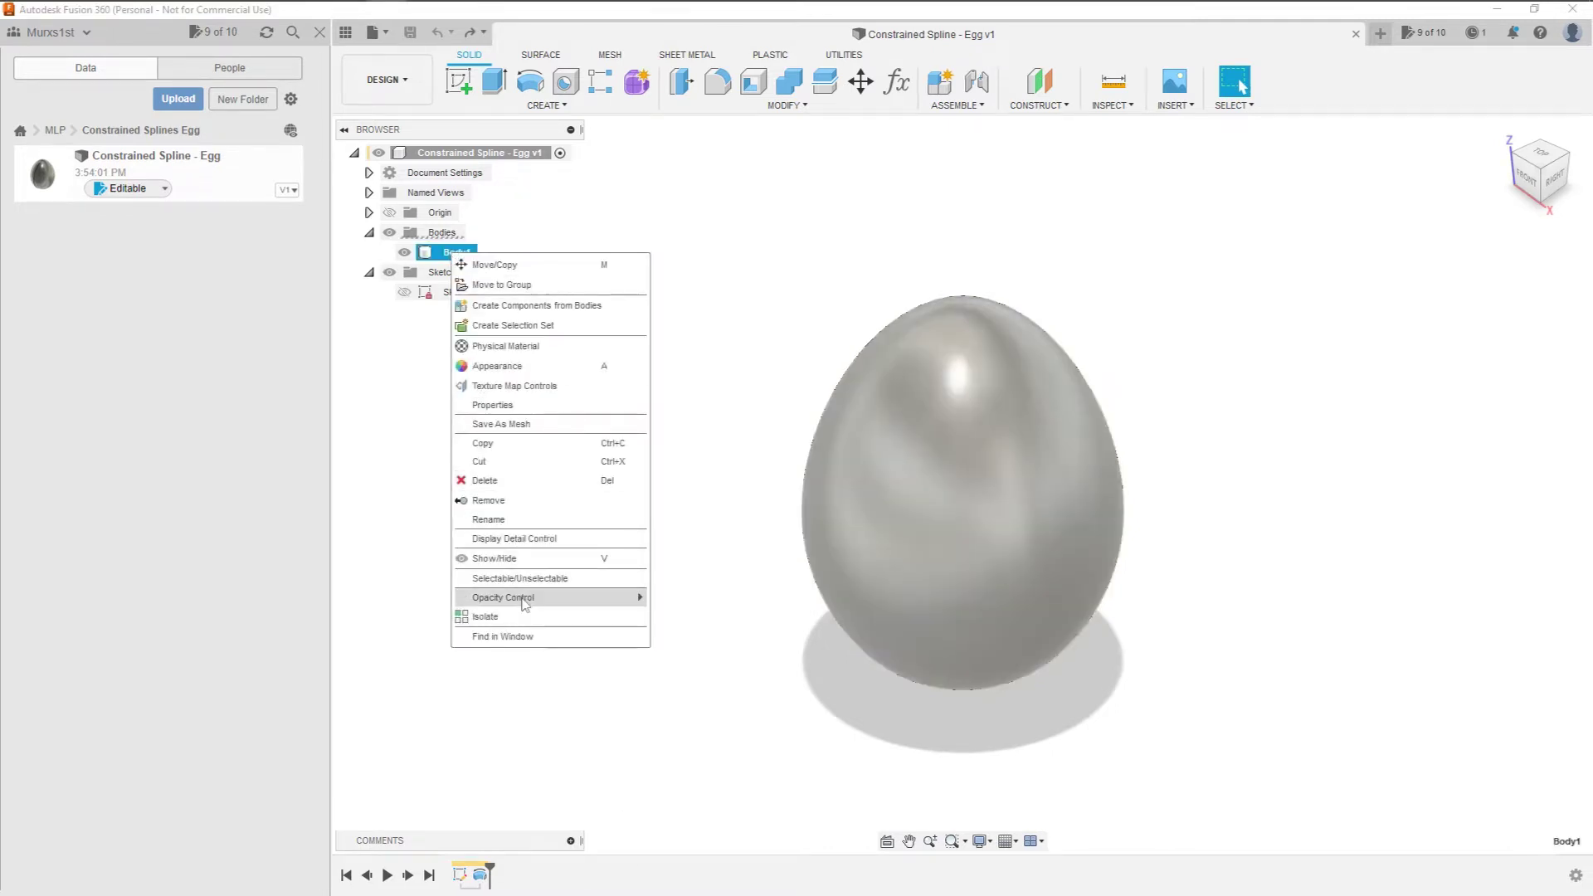
{"action": "mouse_move", "coordinate": [524, 603]}
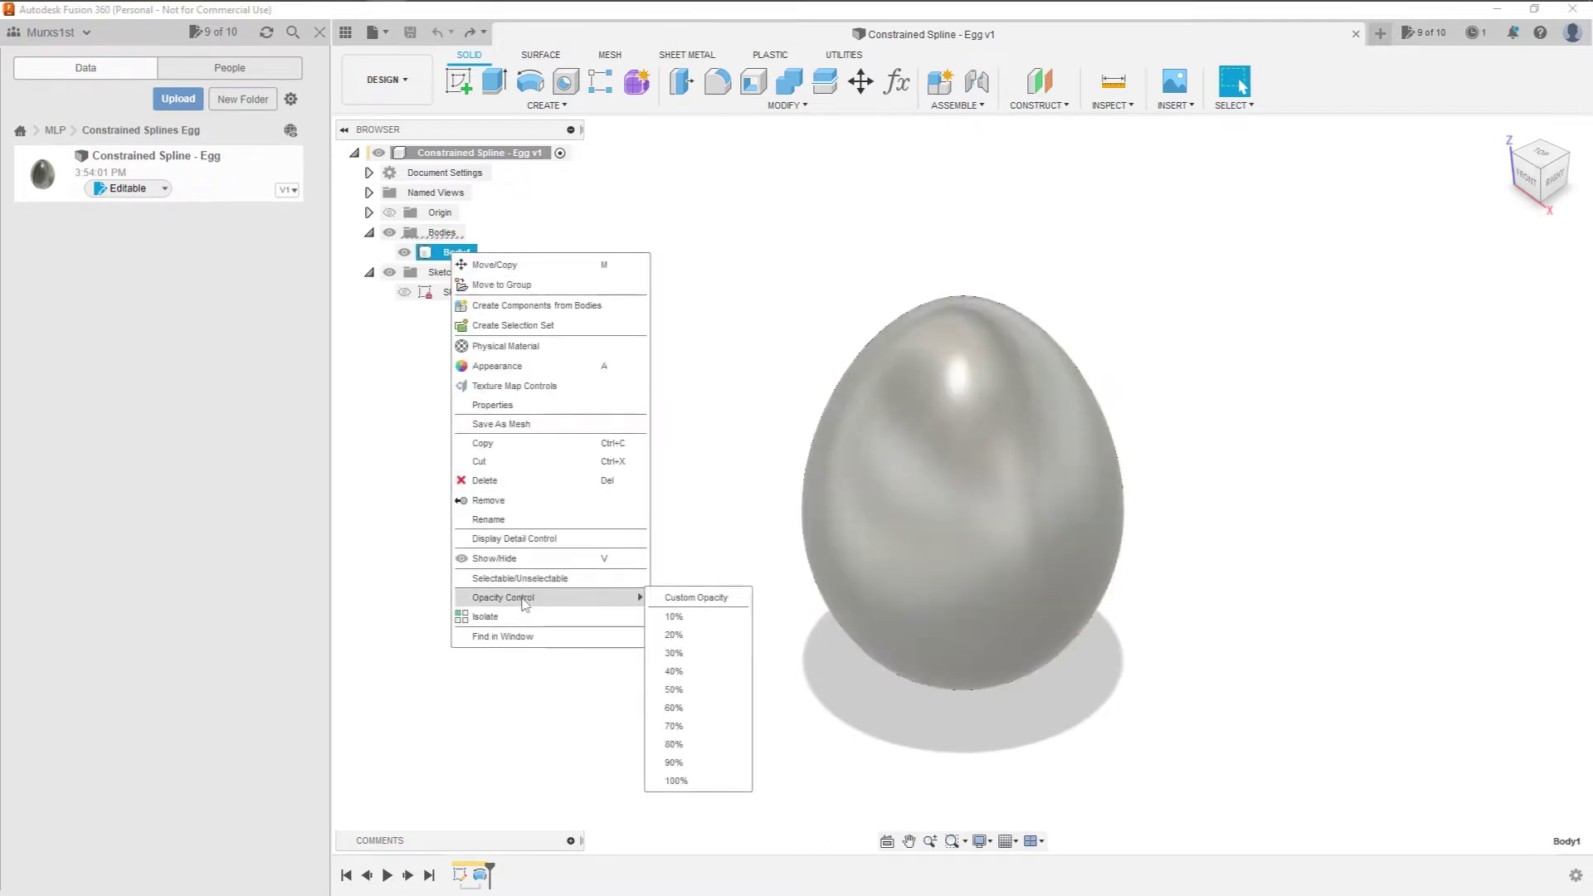
{"action": "left_click", "coordinate": [674, 689]}
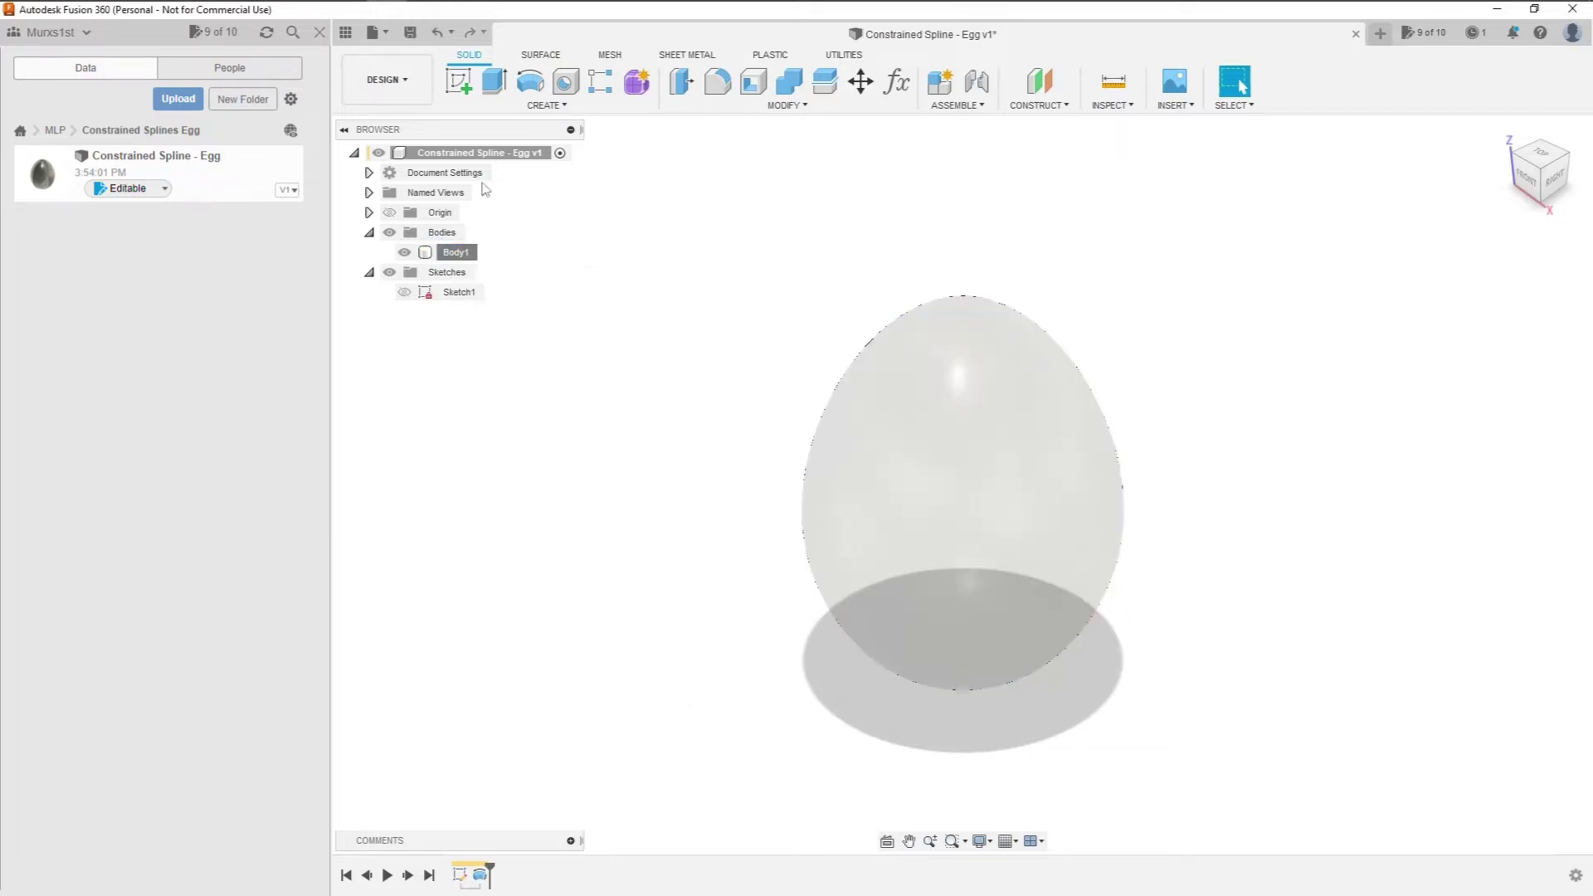
- Start a new sketch on the vertical YZ plane through the egg's centre
{"action": "left_click", "coordinate": [458, 76]}
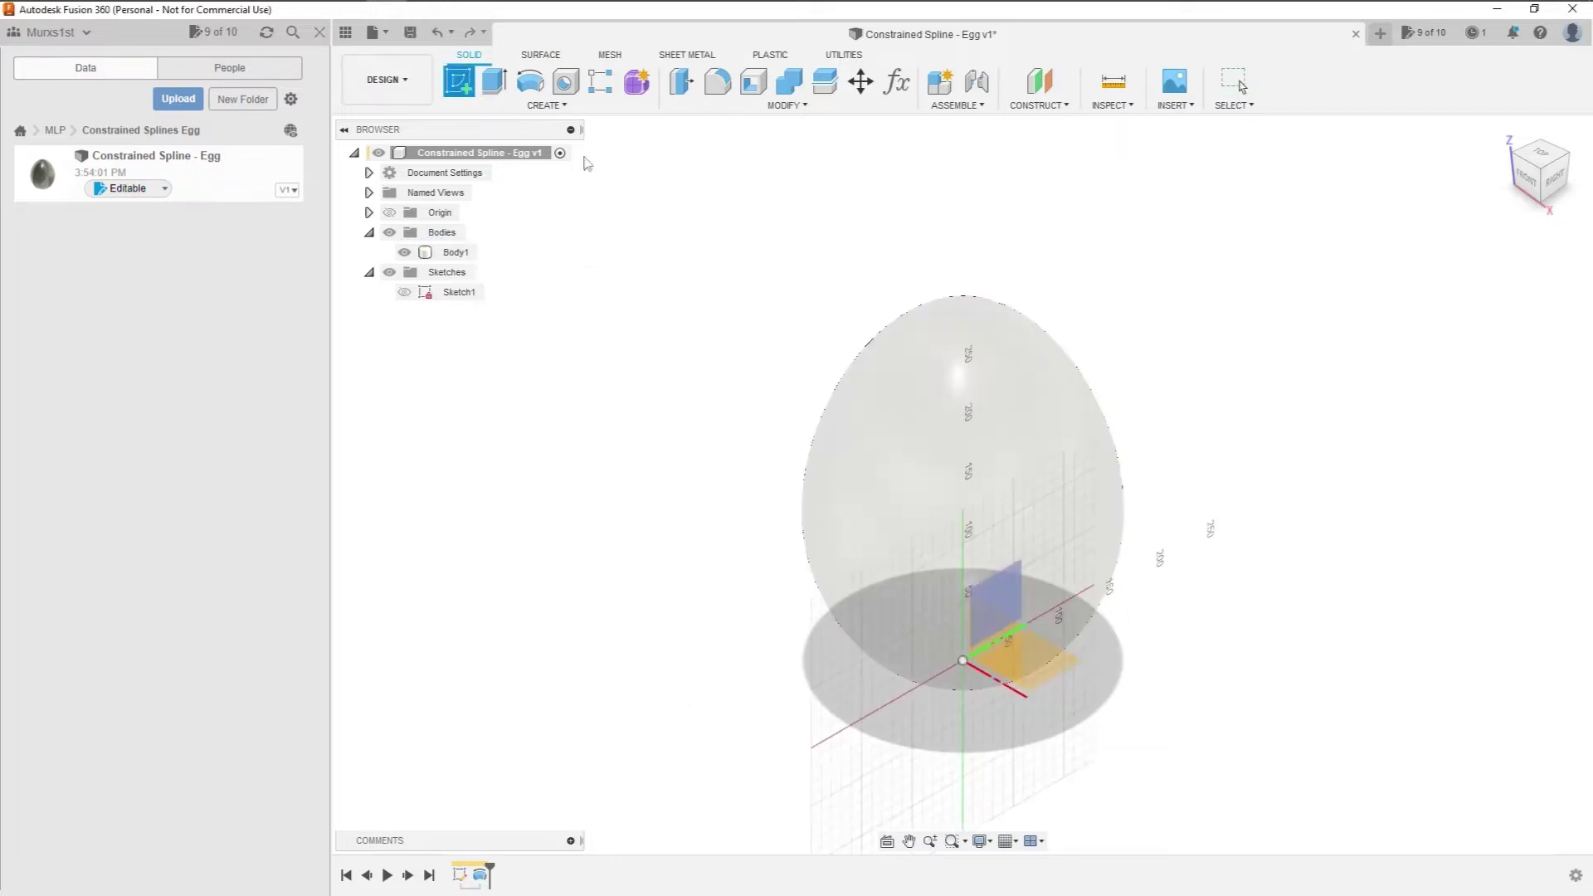
{"action": "left_click", "coordinate": [1016, 592]}
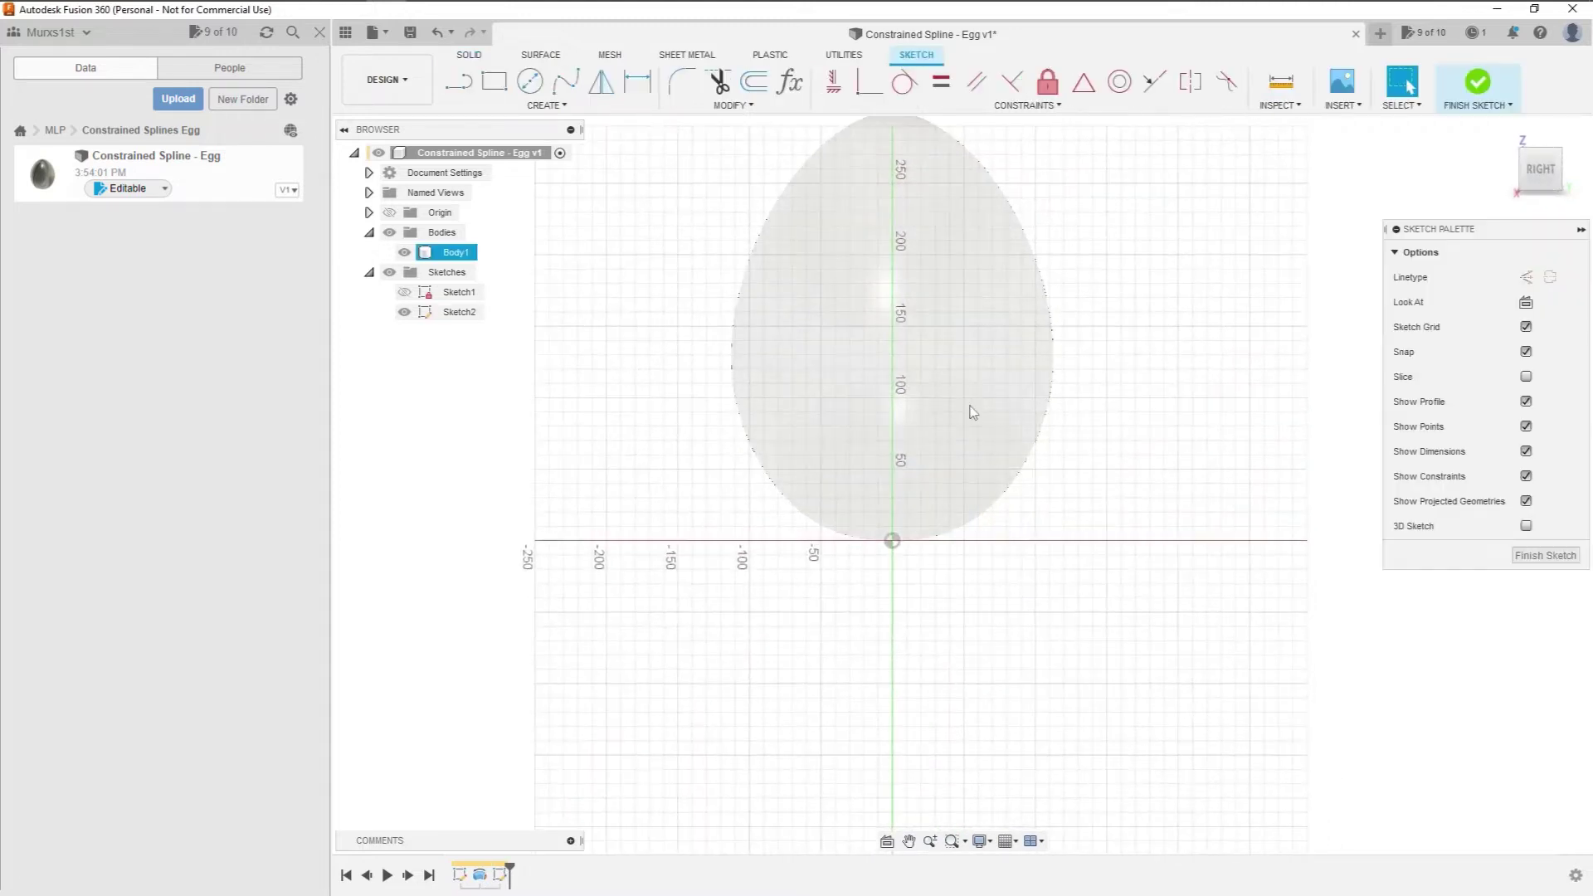
{"action": "mouse_move", "coordinate": [961, 373]}
{"action": "middle_mouse_down"}
{"action": "mouse_move", "coordinate": [957, 448]}
{"action": "mouse_move", "coordinate": [986, 545]}
{"action": "middle_mouse_up"}
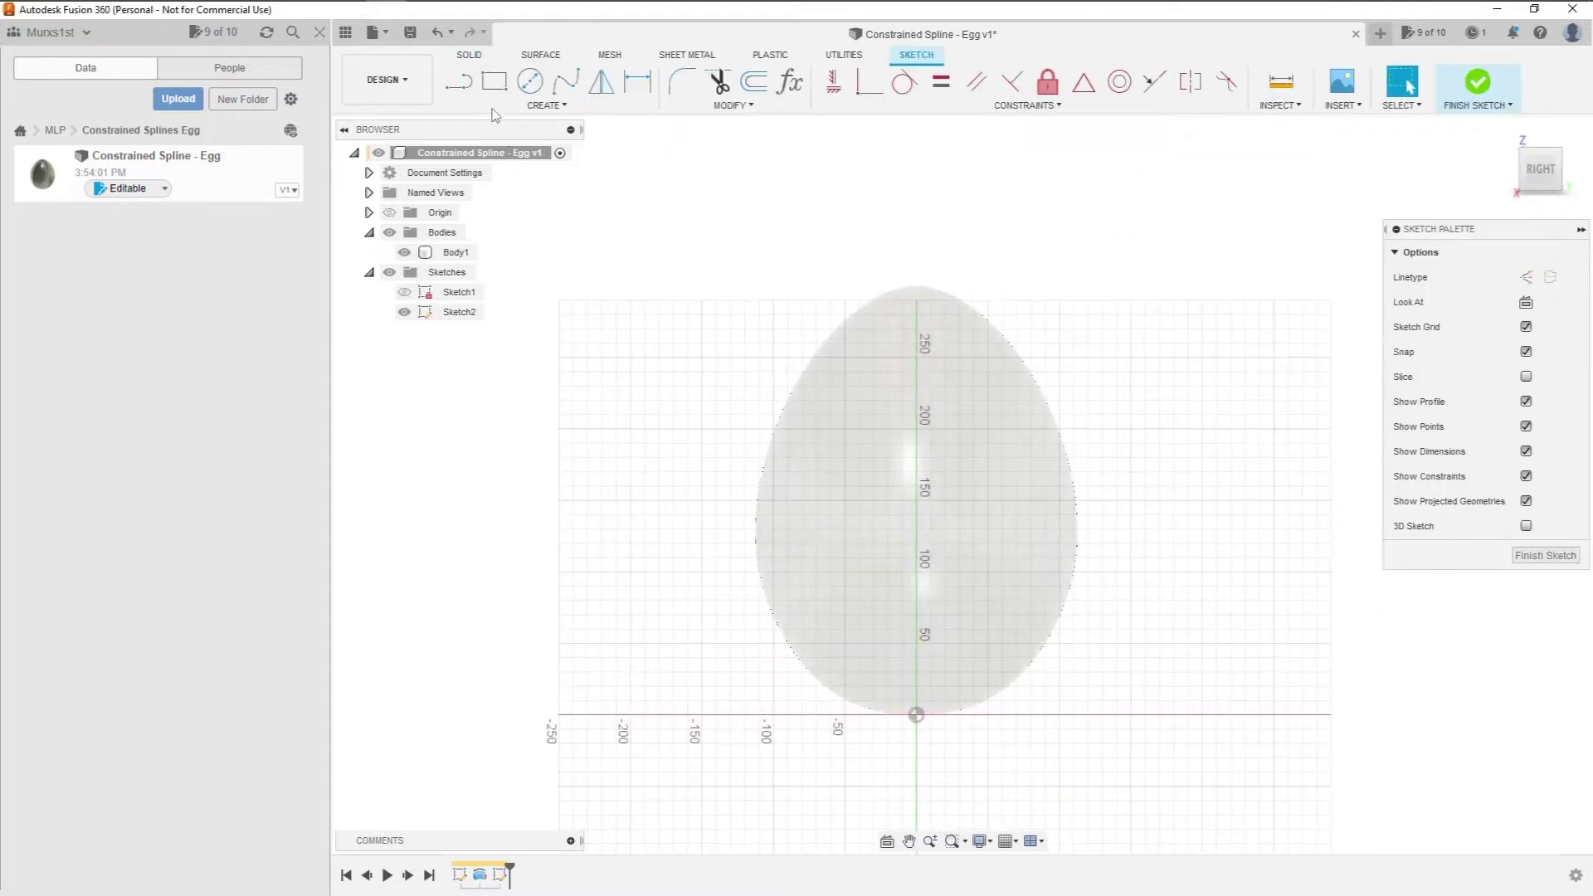
- Draw a 300 mm vertical line from the origin to the egg's tip and place its dimension outside the egg
{"action": "left_click", "coordinate": [459, 82]}
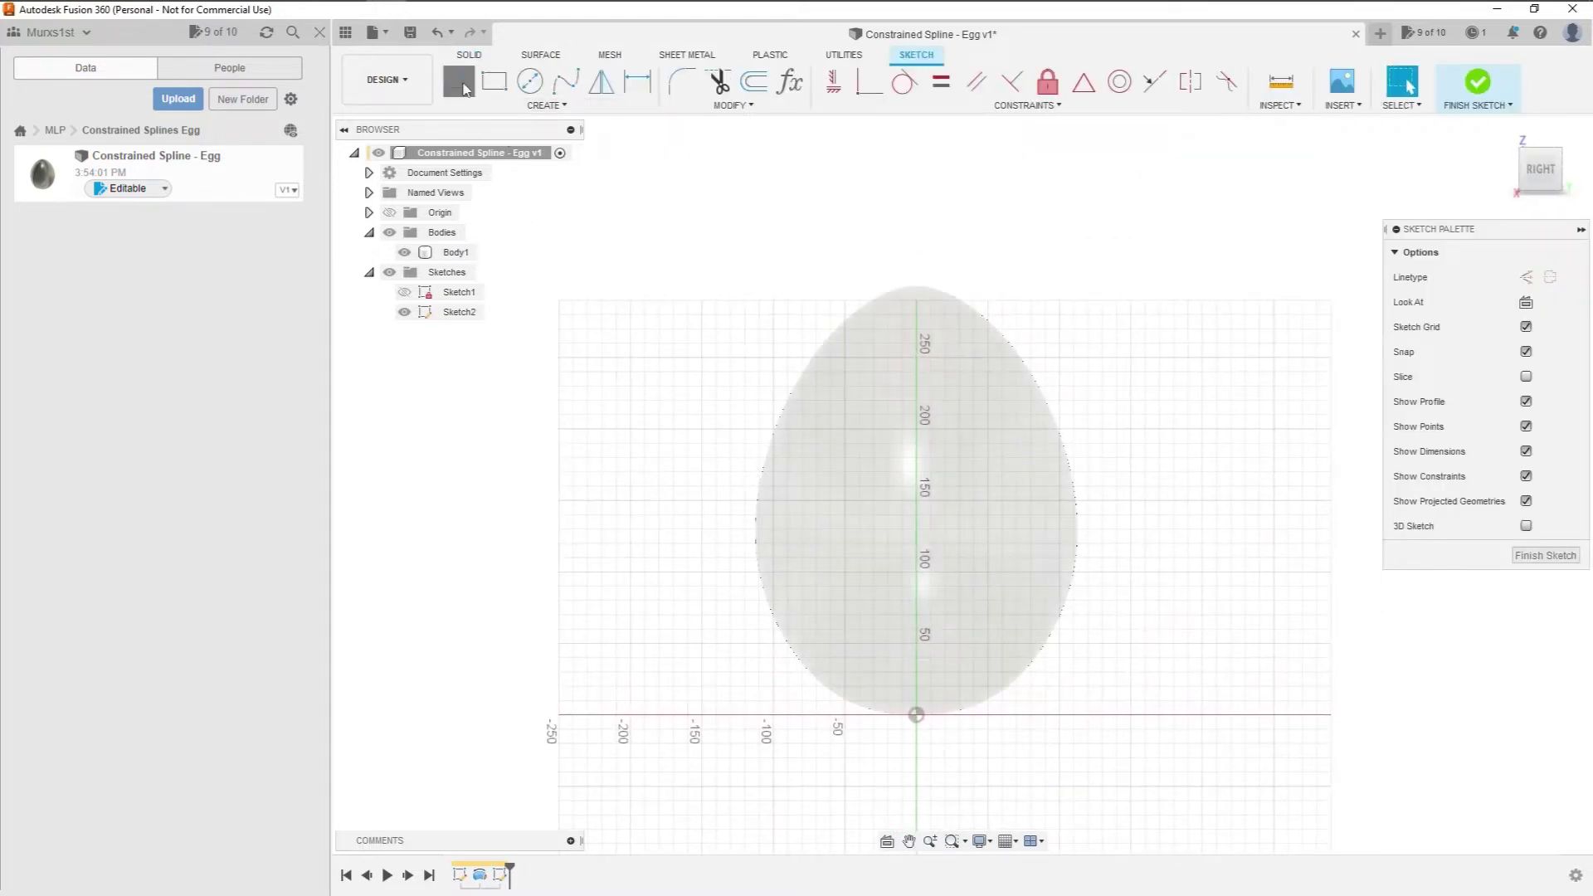
{"action": "left_click", "coordinate": [916, 715]}
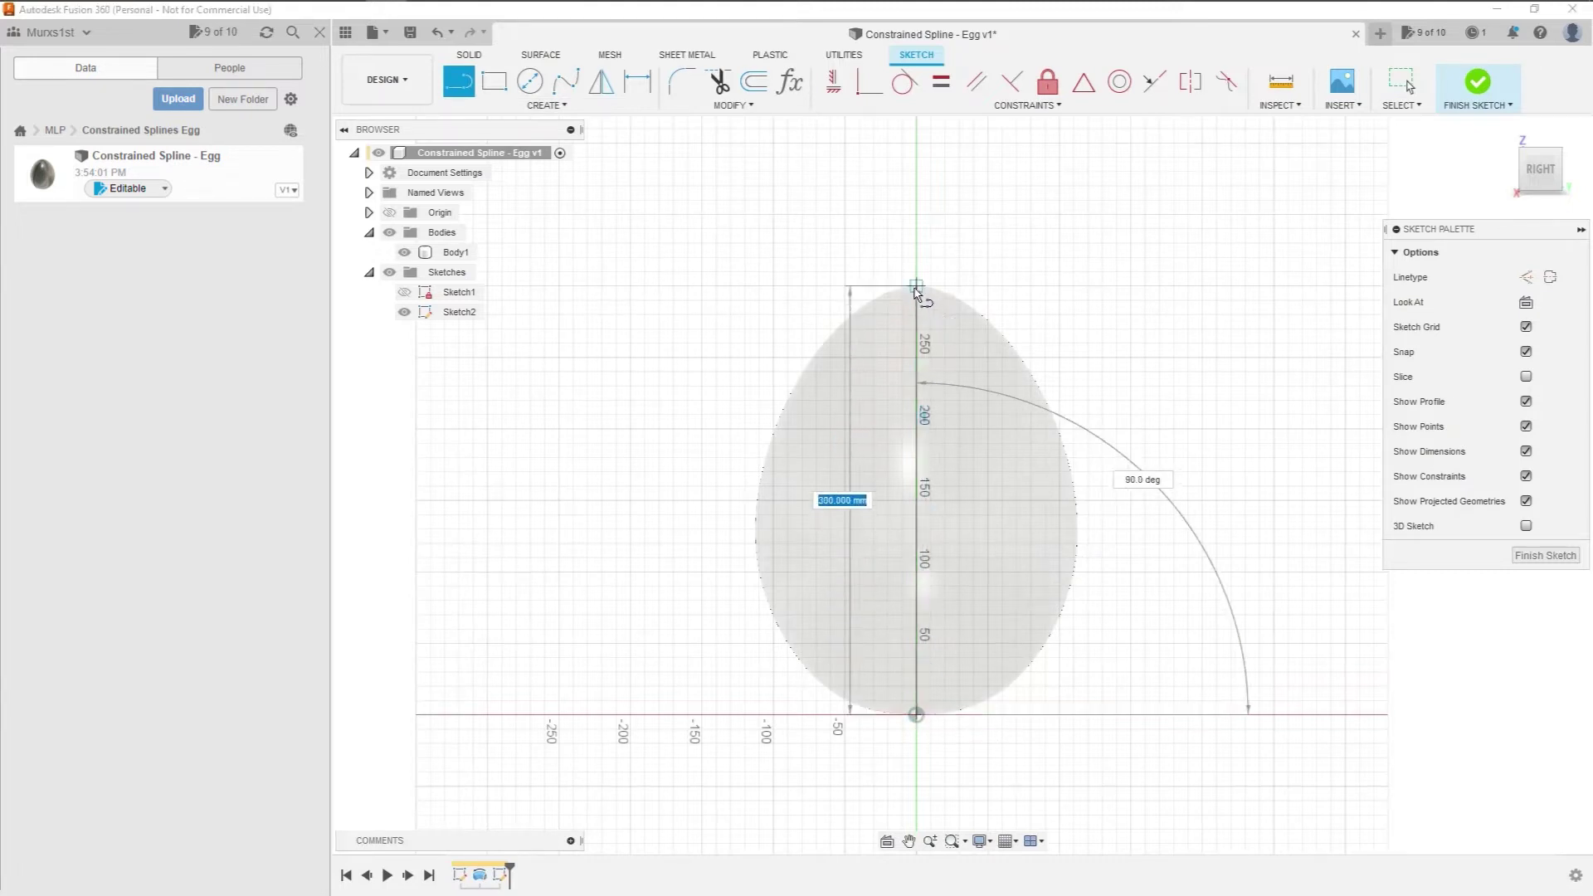
{"action": "key", "text": "Return"}
{"action": "key", "text": "Escape"}
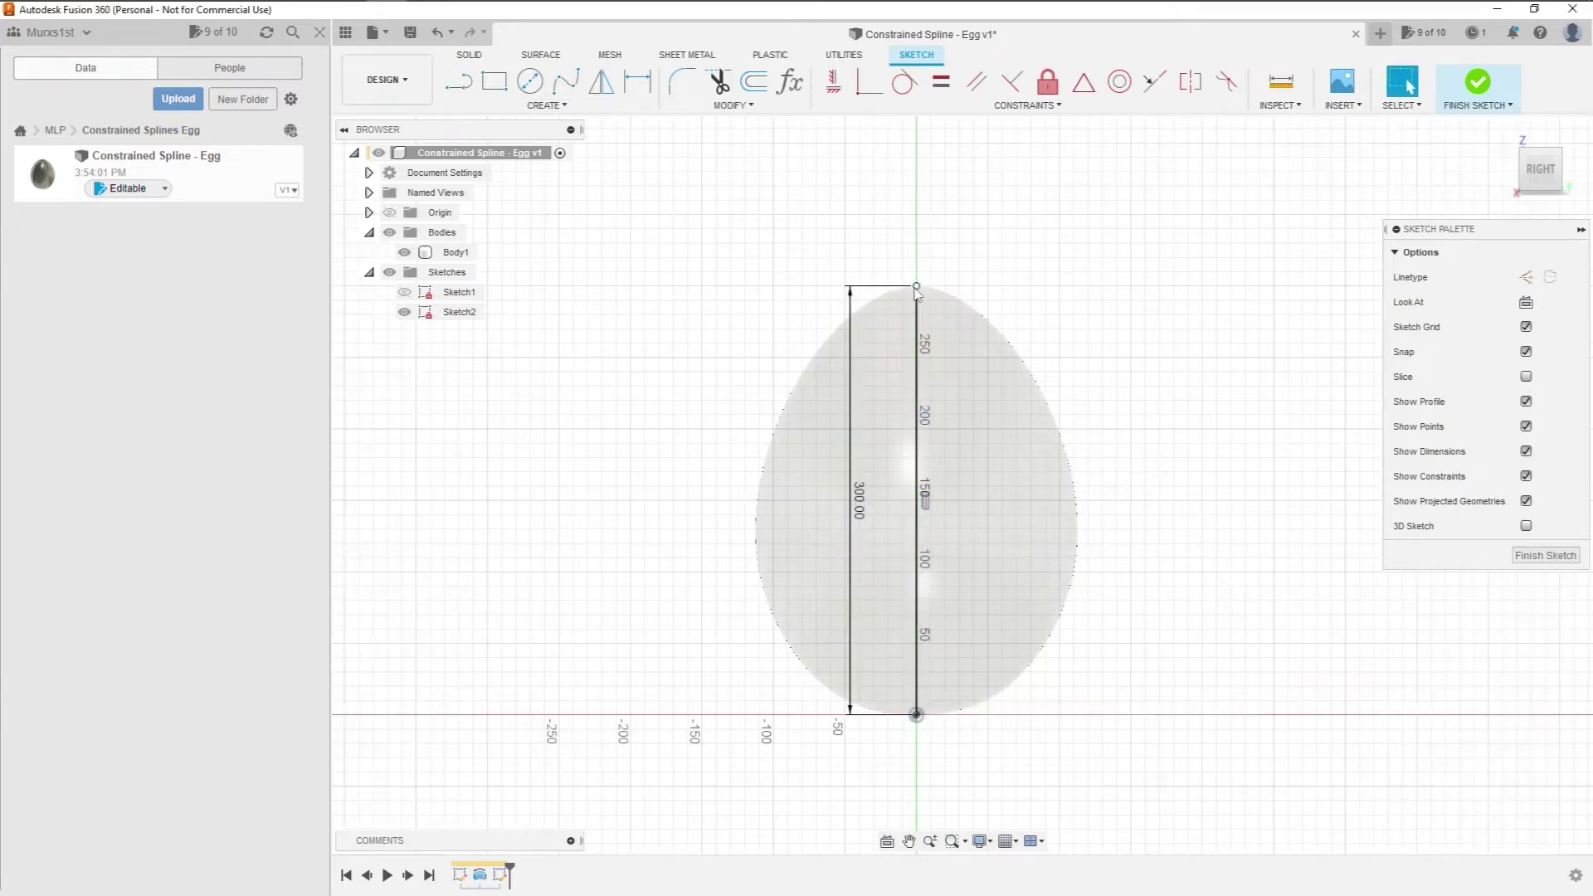
{"action": "left_click_drag", "start_coordinate": [850, 307], "coordinate": [1171, 367]}
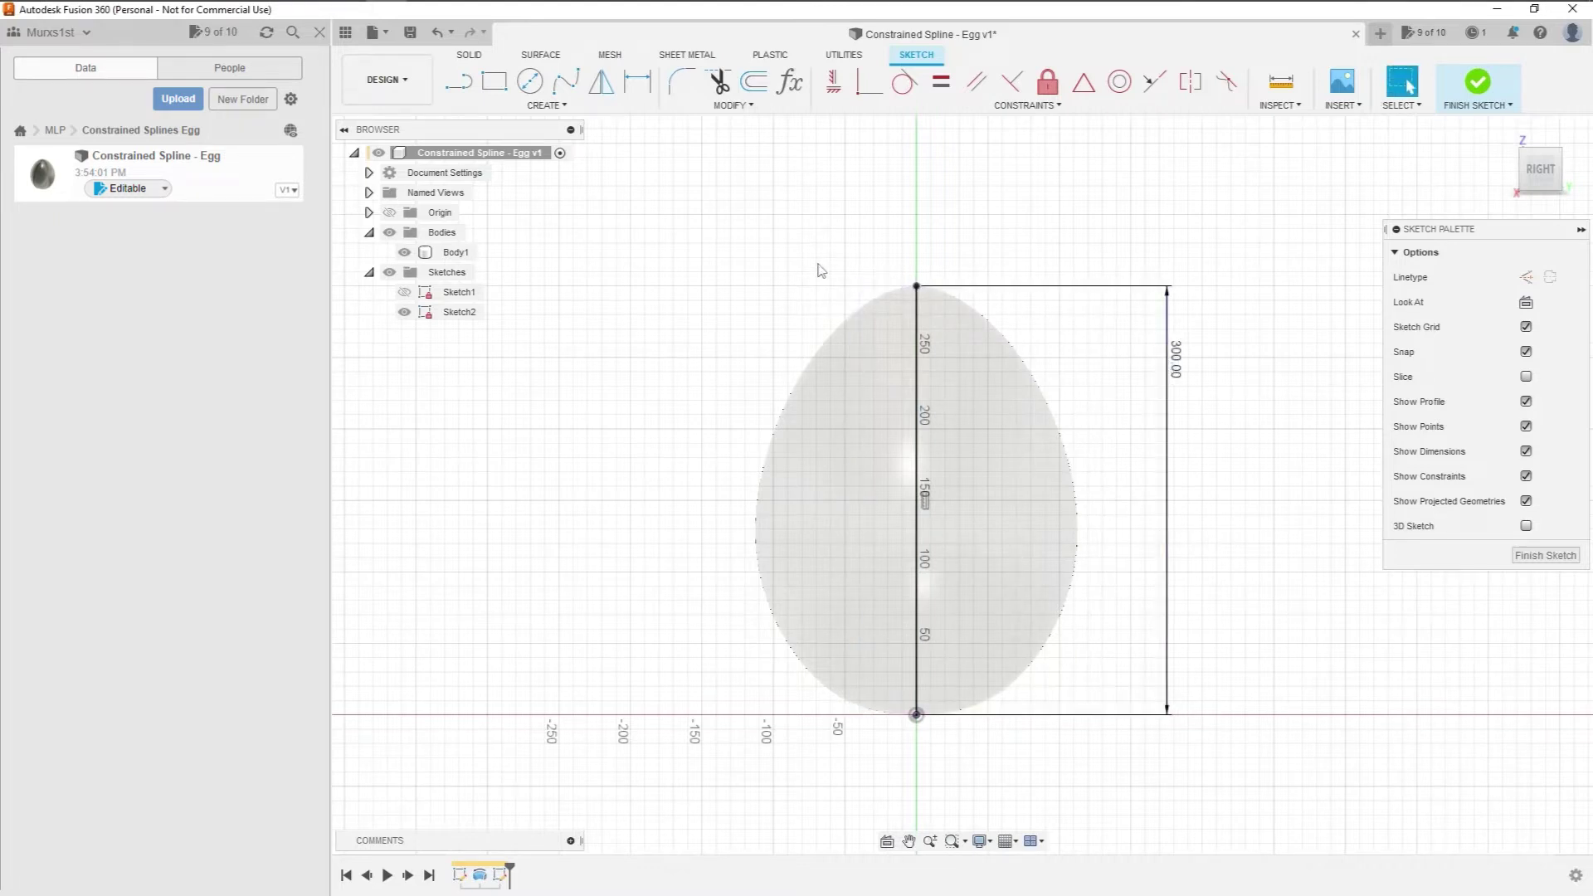
- Draw a fit point spline from the line's upper end to the origin, with two intermediate points along the egg's outline
{"action": "left_click", "coordinate": [566, 81]}
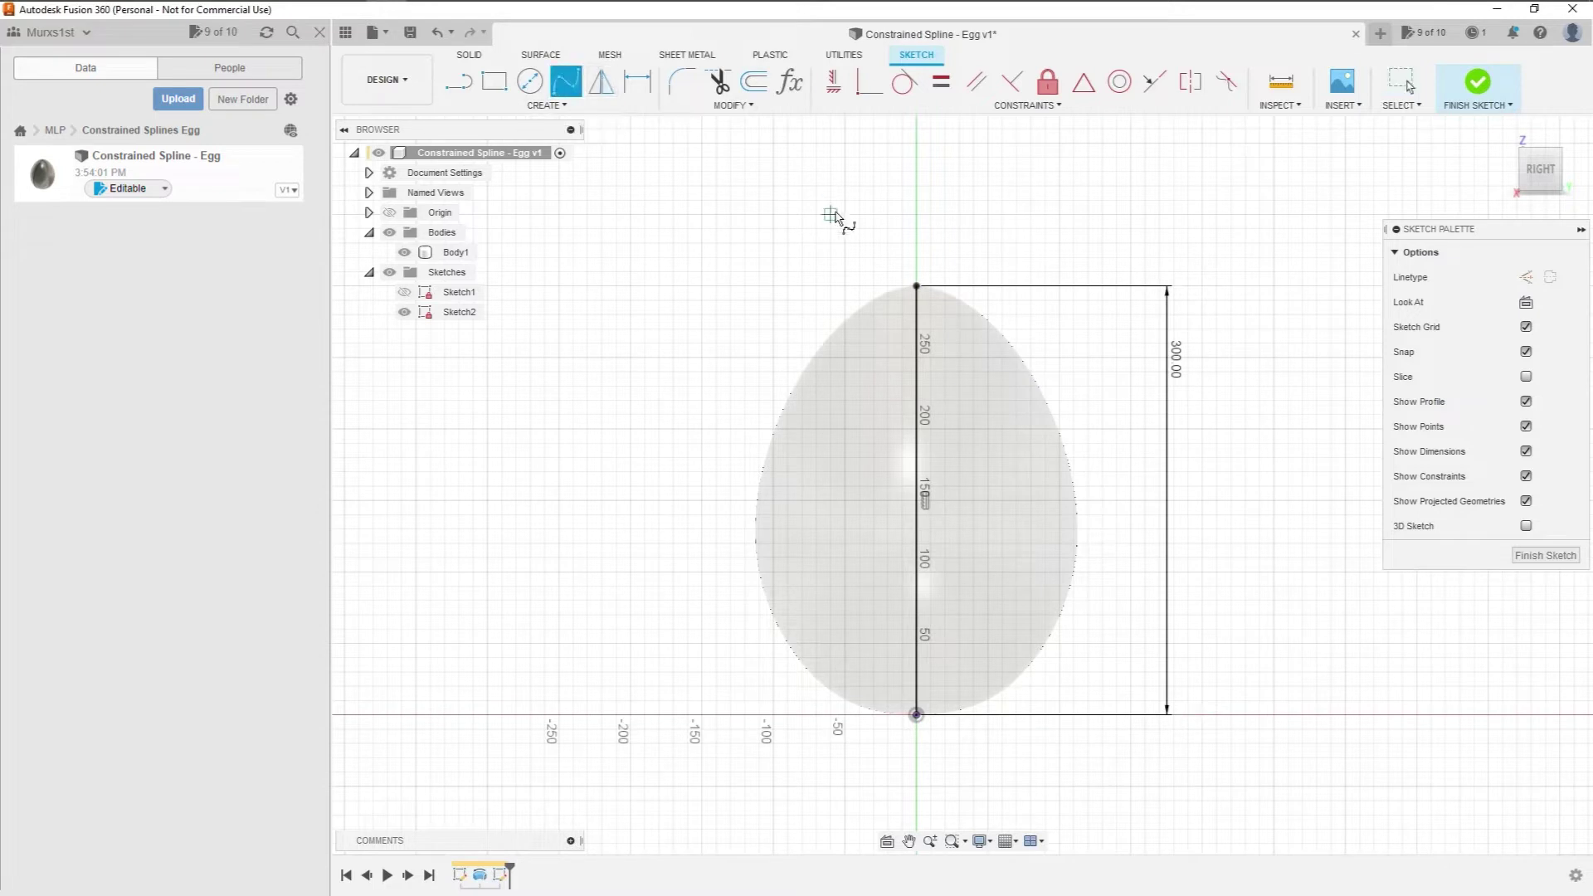
{"action": "left_click", "coordinate": [917, 286]}
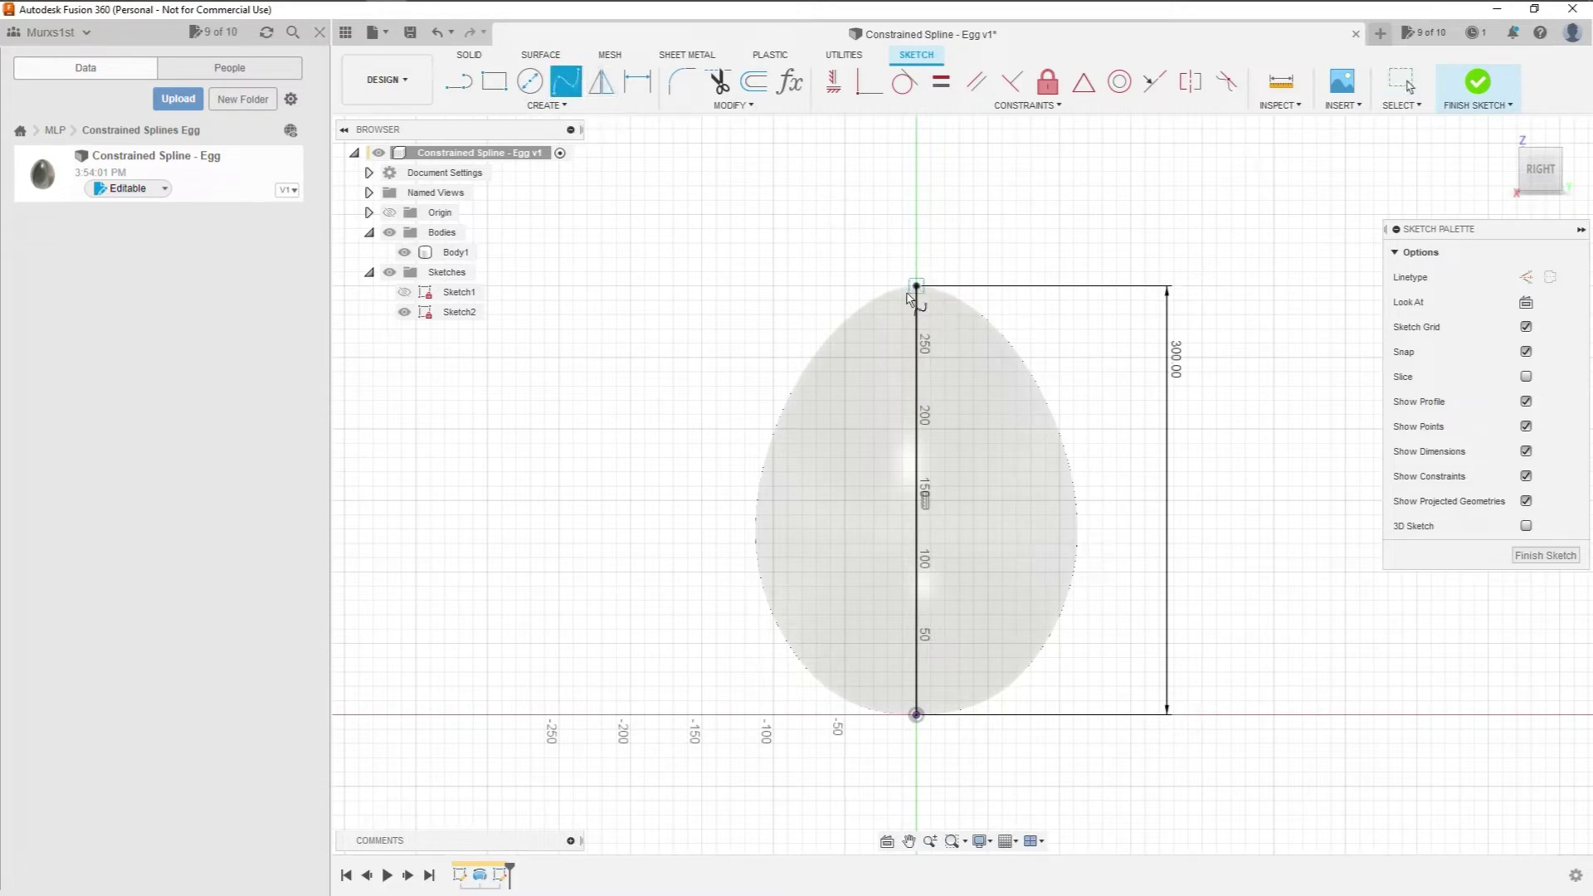
{"action": "left_click", "coordinate": [788, 387]}
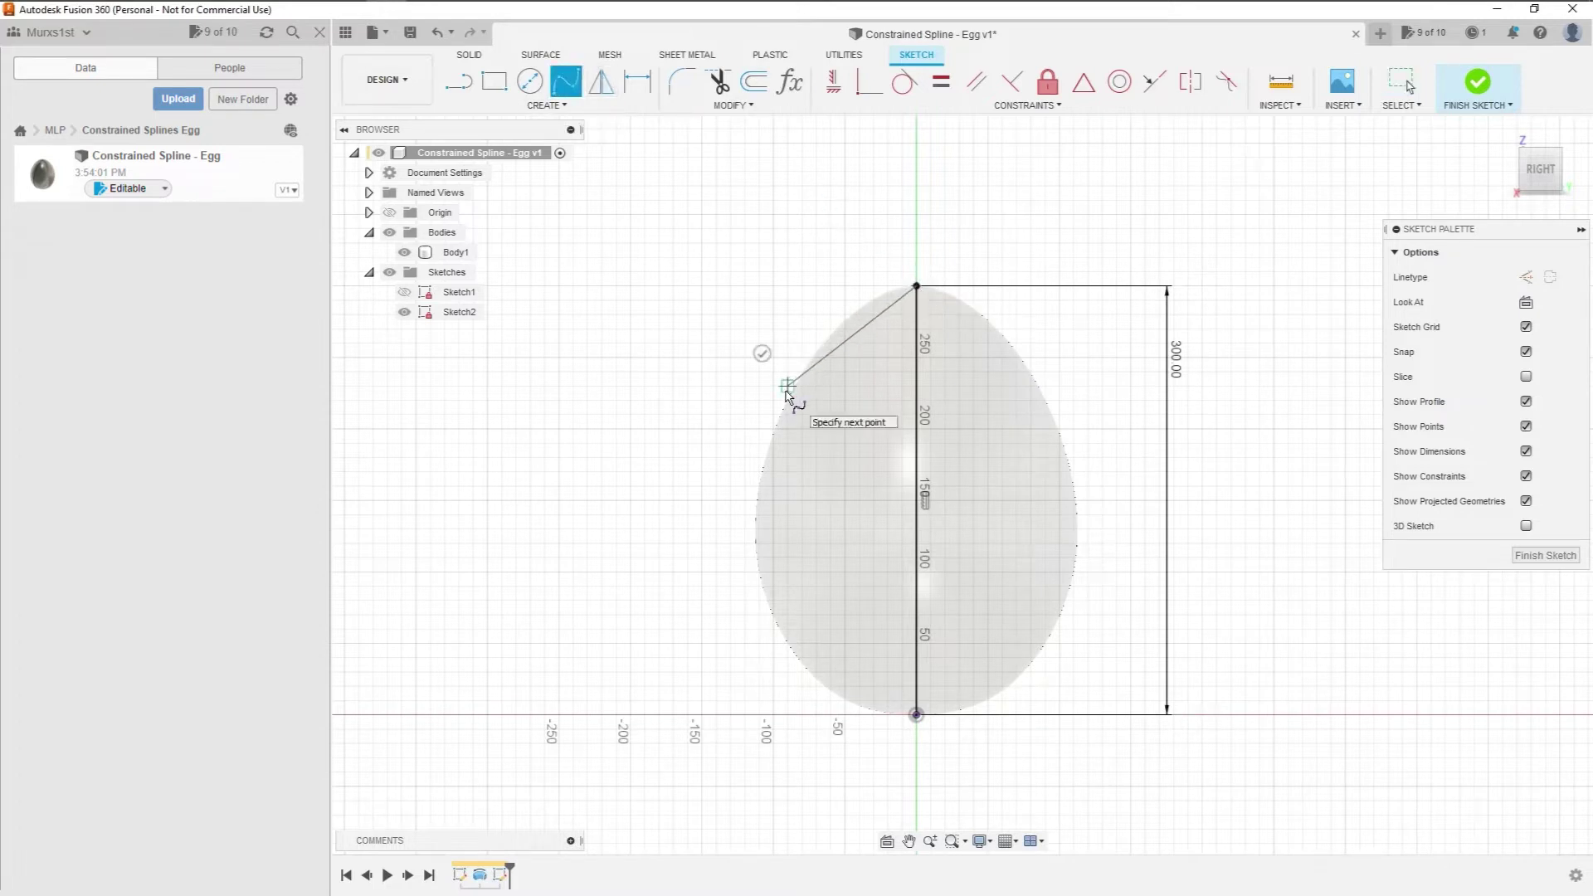
{"action": "left_click", "coordinate": [766, 610]}
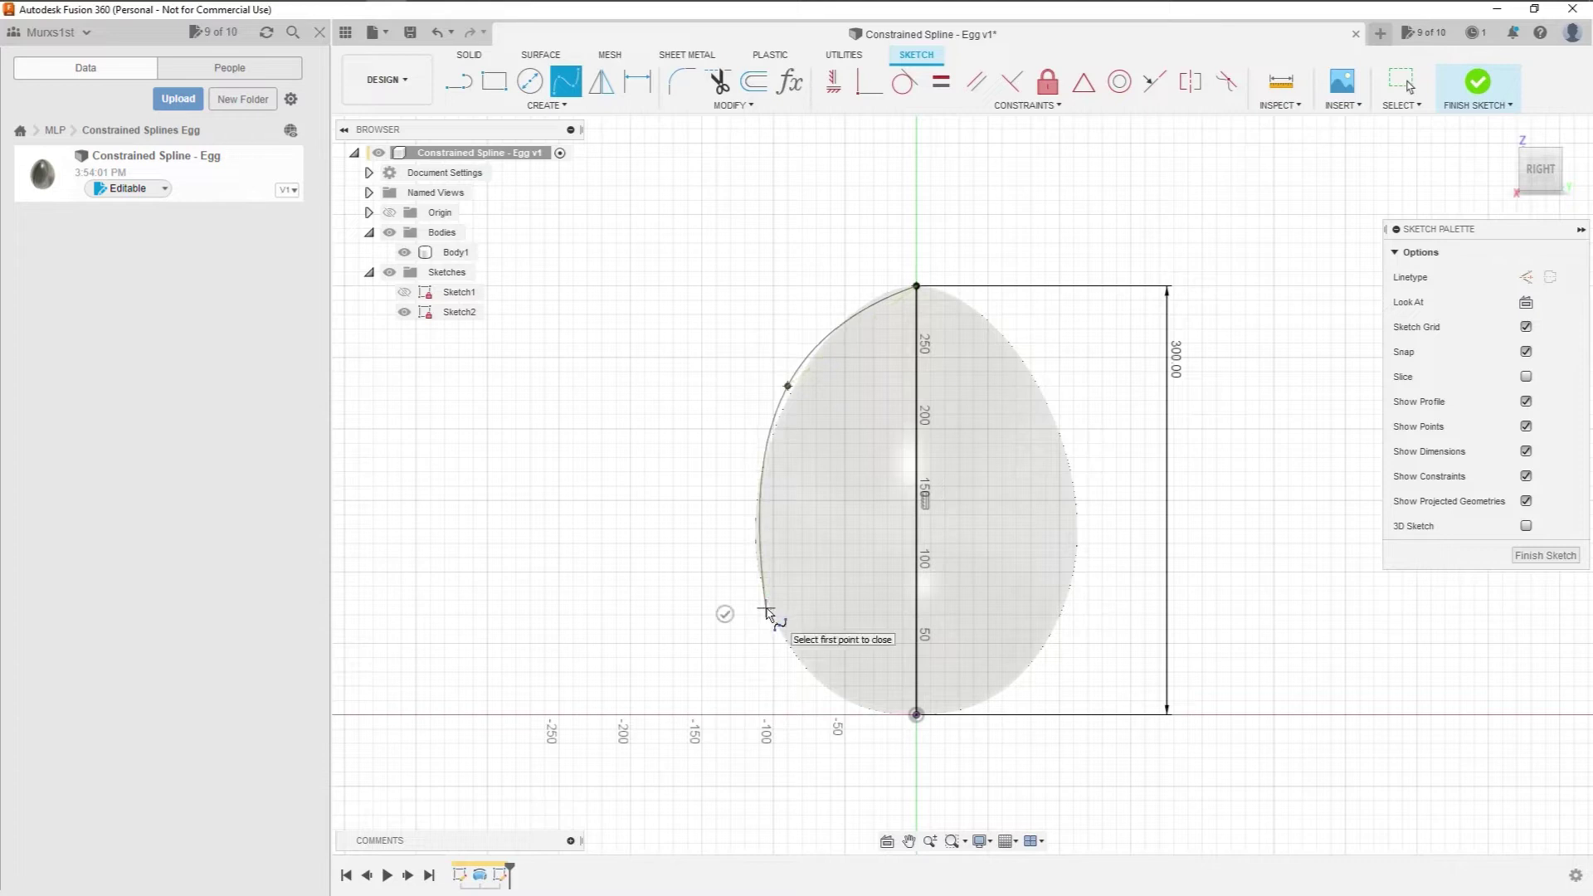
{"action": "double_click", "coordinate": [917, 715]}
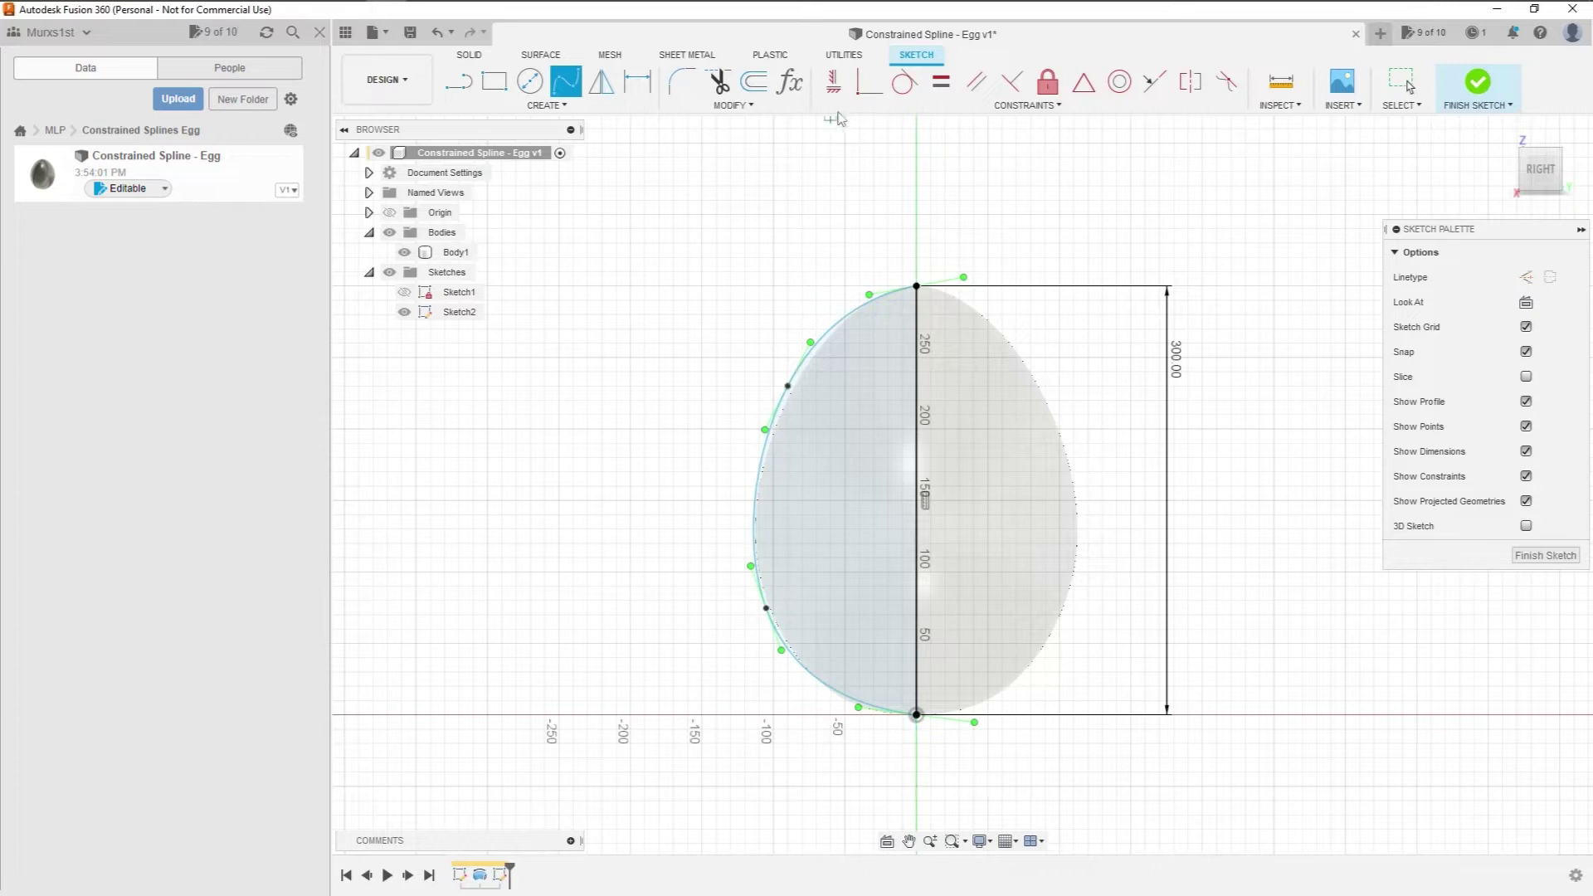
- Constrain the spline's tangent handles at the egg's tip and base to horizontal
{"action": "left_click", "coordinate": [834, 82]}
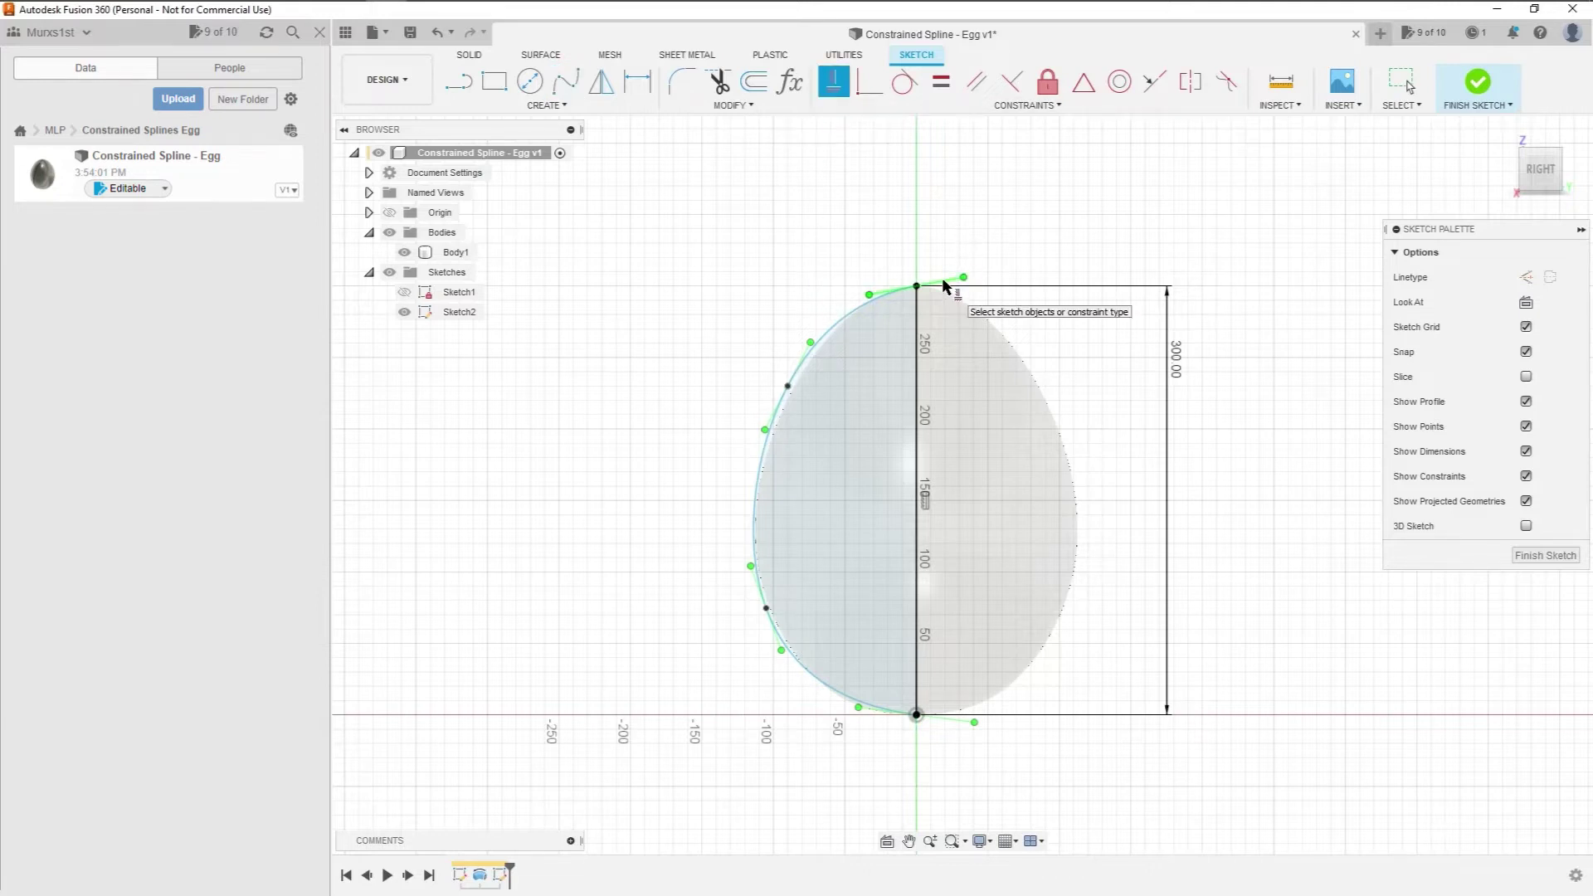
{"action": "left_click", "coordinate": [944, 283]}
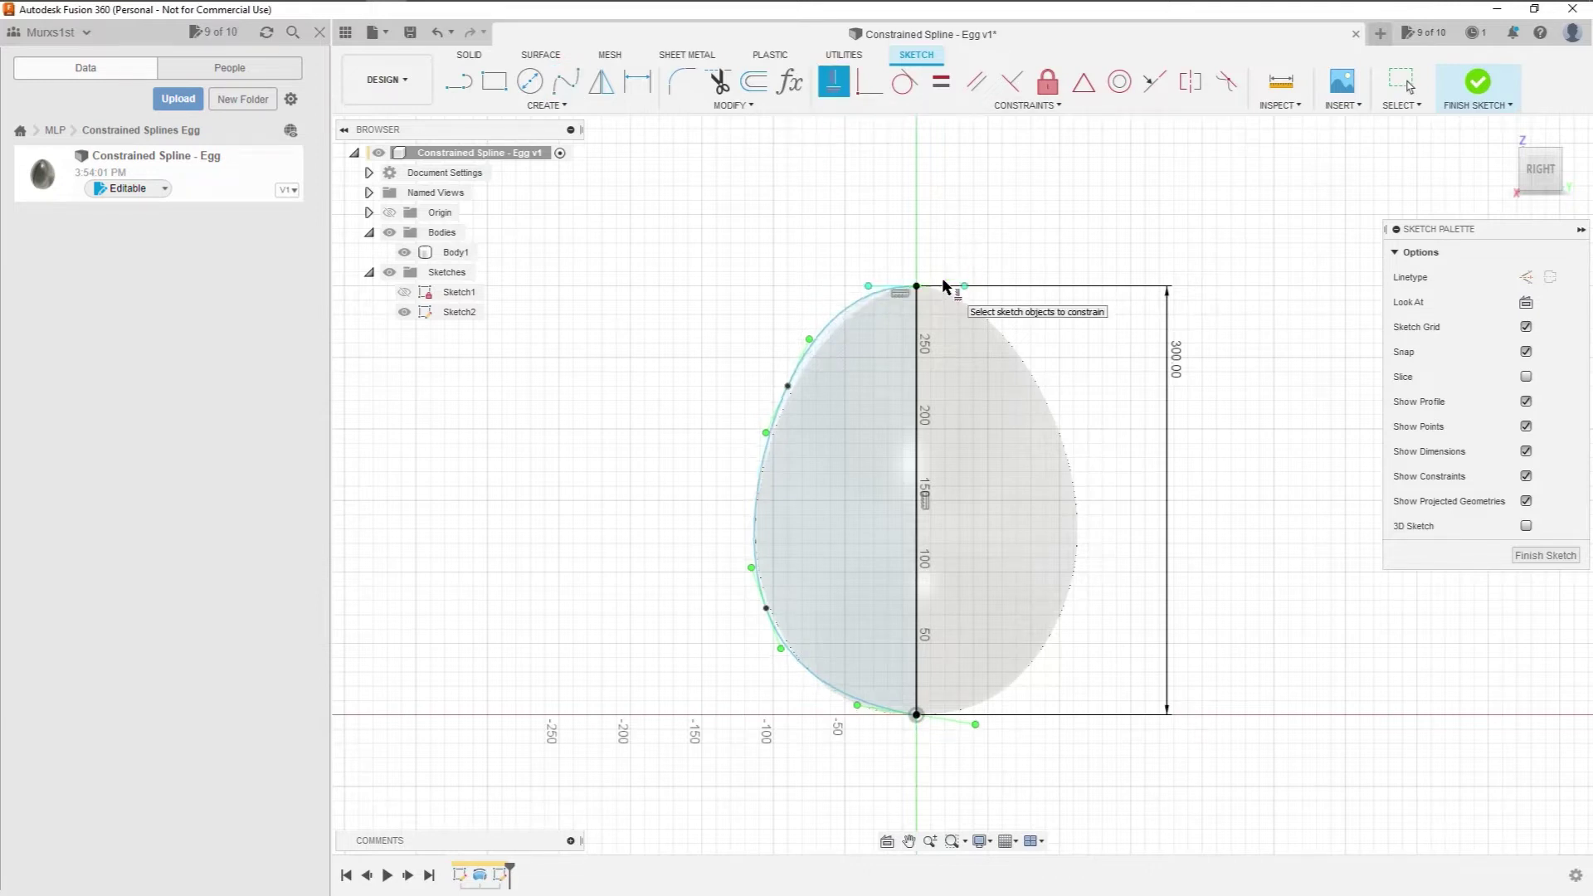
{"action": "left_click", "coordinate": [961, 725]}
{"action": "key", "text": "Escape"}
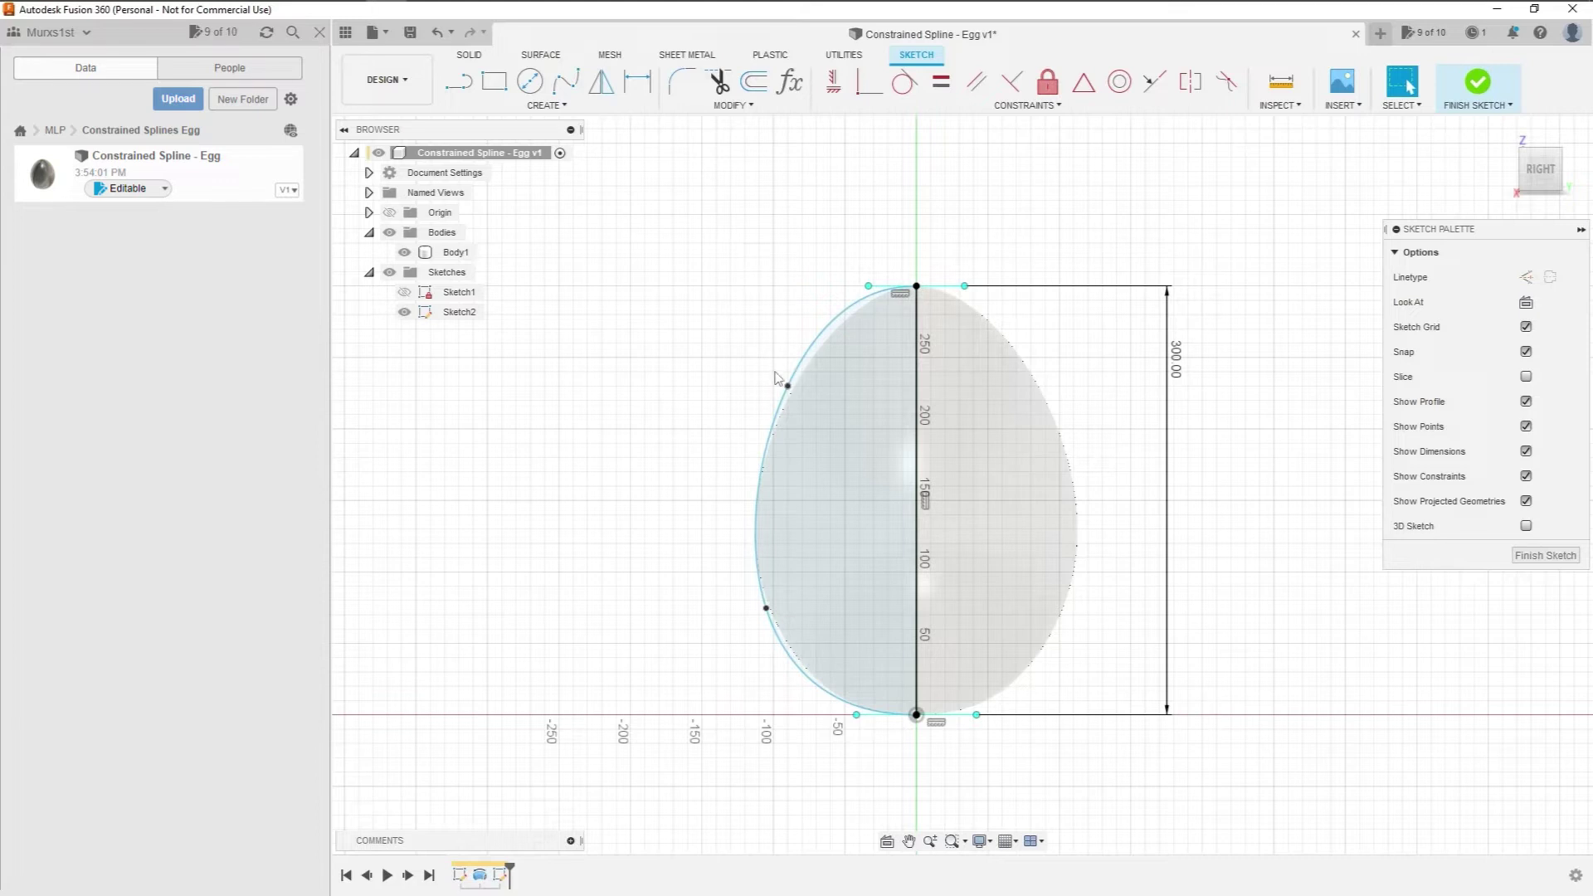
- Test moving the spline's two intermediate fit points, shifting the lower one slightly up and outward
{"action": "mouse_move", "coordinate": [788, 385]}
{"action": "left_mouse_down"}
{"action": "mouse_move", "coordinate": [730, 378]}
{"action": "mouse_move", "coordinate": [812, 383]}
{"action": "mouse_move", "coordinate": [851, 411]}
{"action": "mouse_move", "coordinate": [787, 391]}
{"action": "left_mouse_up"}
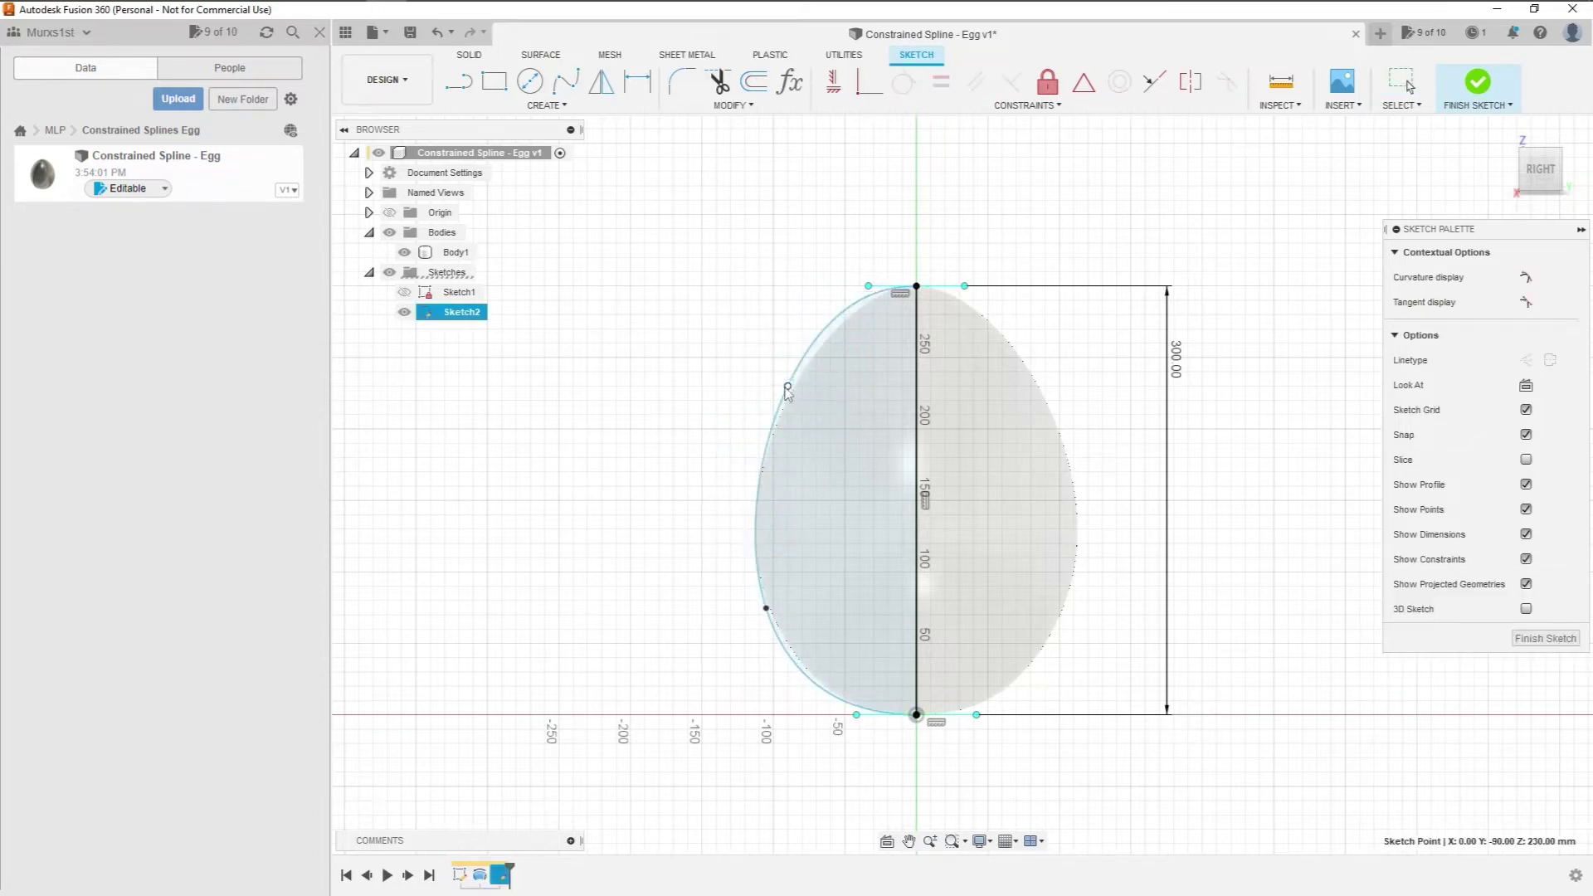
{"action": "mouse_move", "coordinate": [766, 608]}
{"action": "left_mouse_down"}
{"action": "mouse_move", "coordinate": [779, 679]}
{"action": "mouse_move", "coordinate": [763, 597]}
{"action": "left_mouse_up"}
{"action": "left_click", "coordinate": [715, 639]}
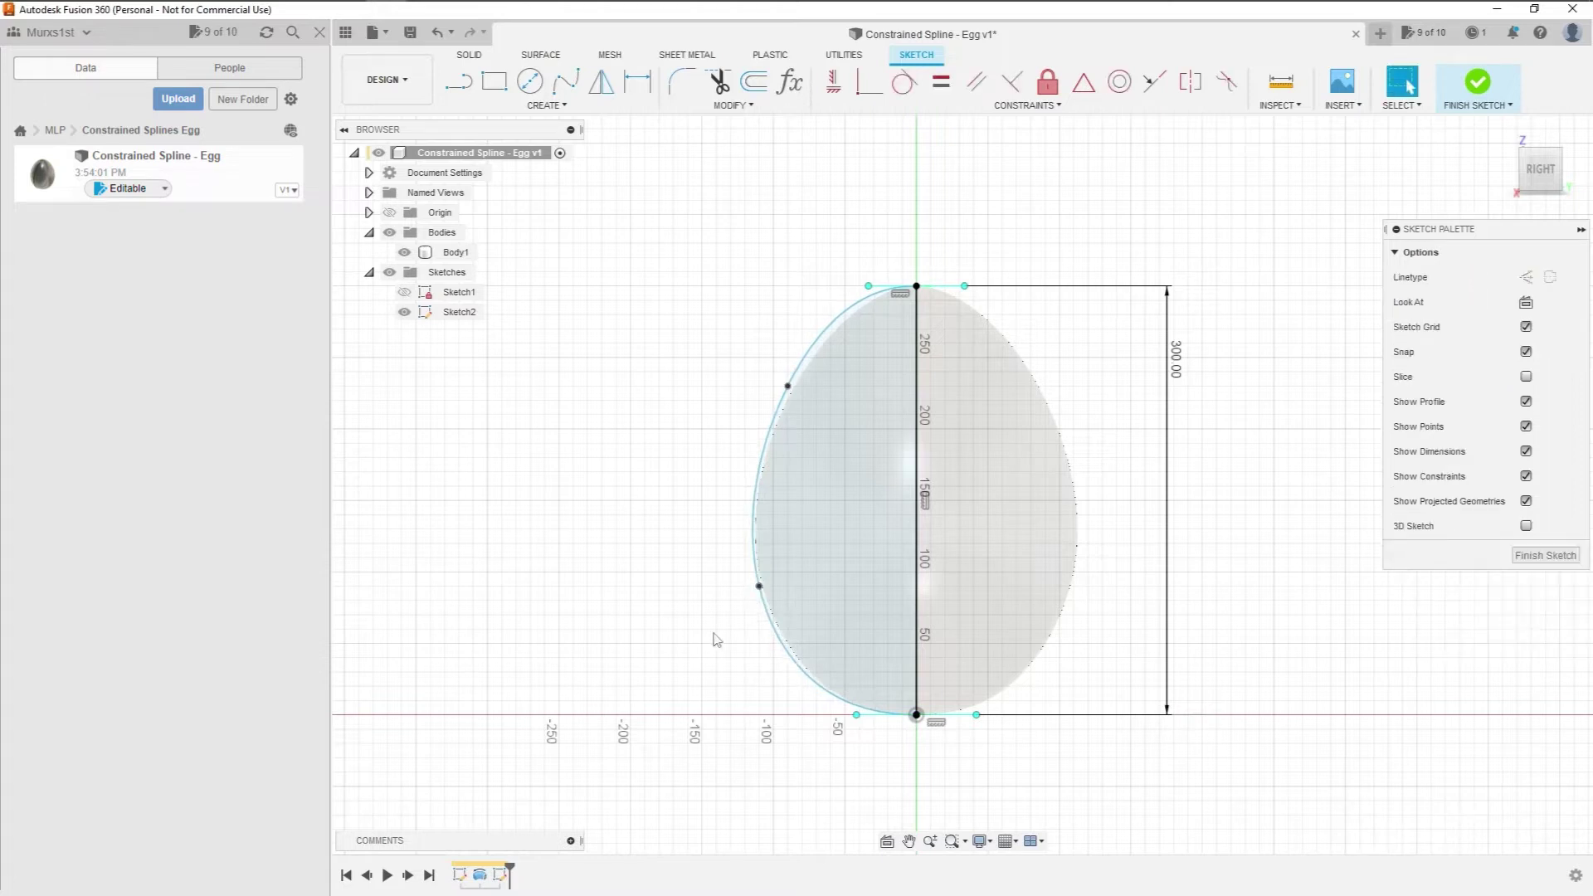
- Fix the spline in place and try to select and move its upper intermediate fit point
{"action": "left_click", "coordinate": [752, 491]}
{"action": "right_click", "coordinate": [757, 485]}
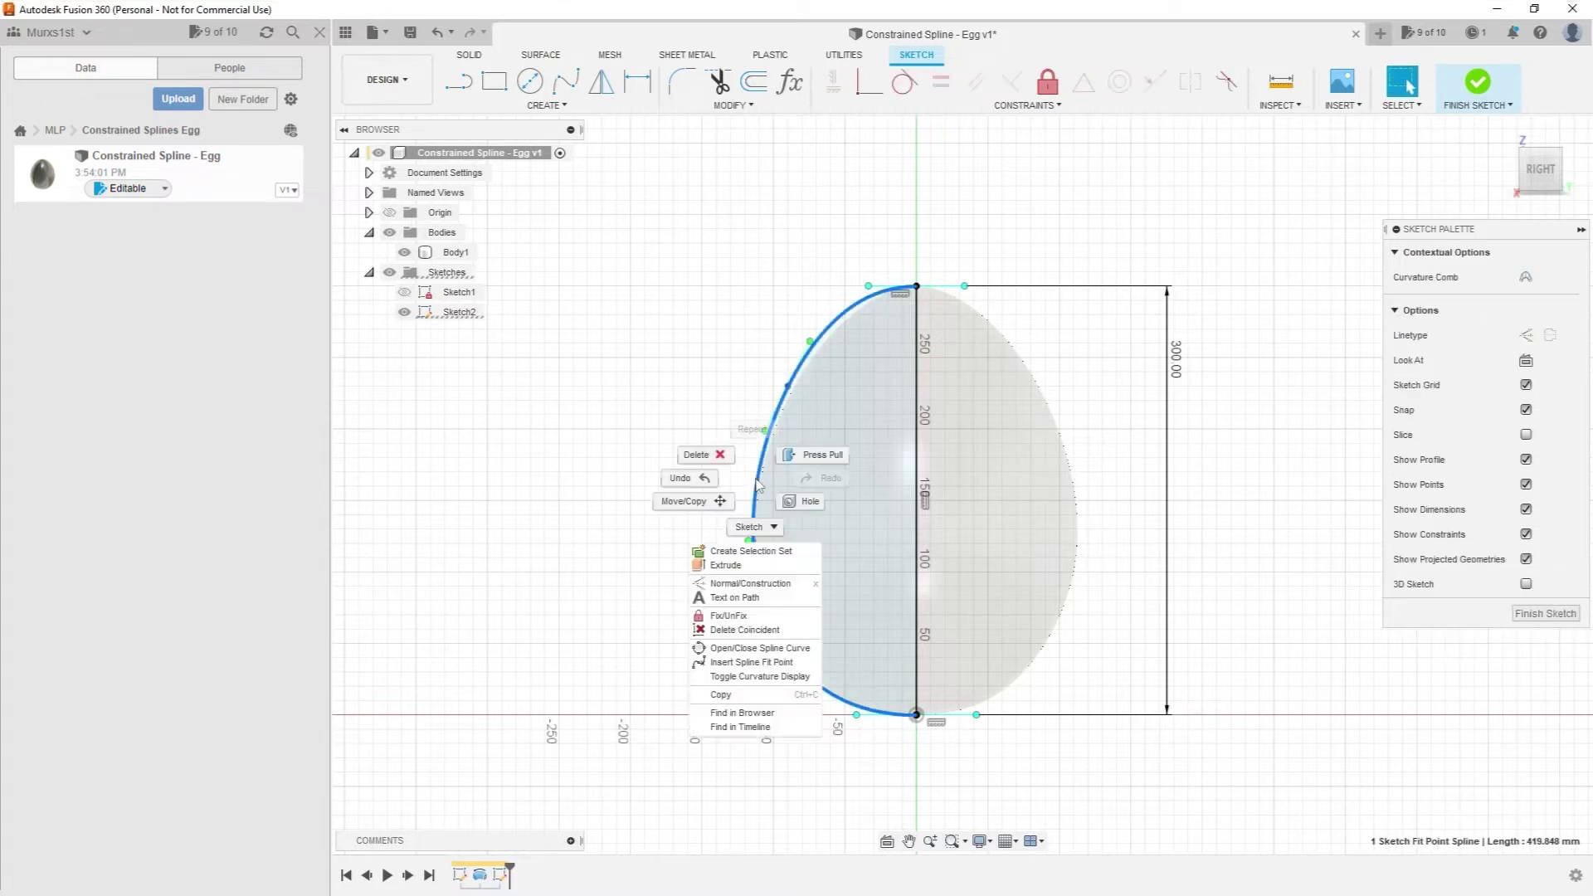
{"action": "left_click", "coordinate": [719, 617]}
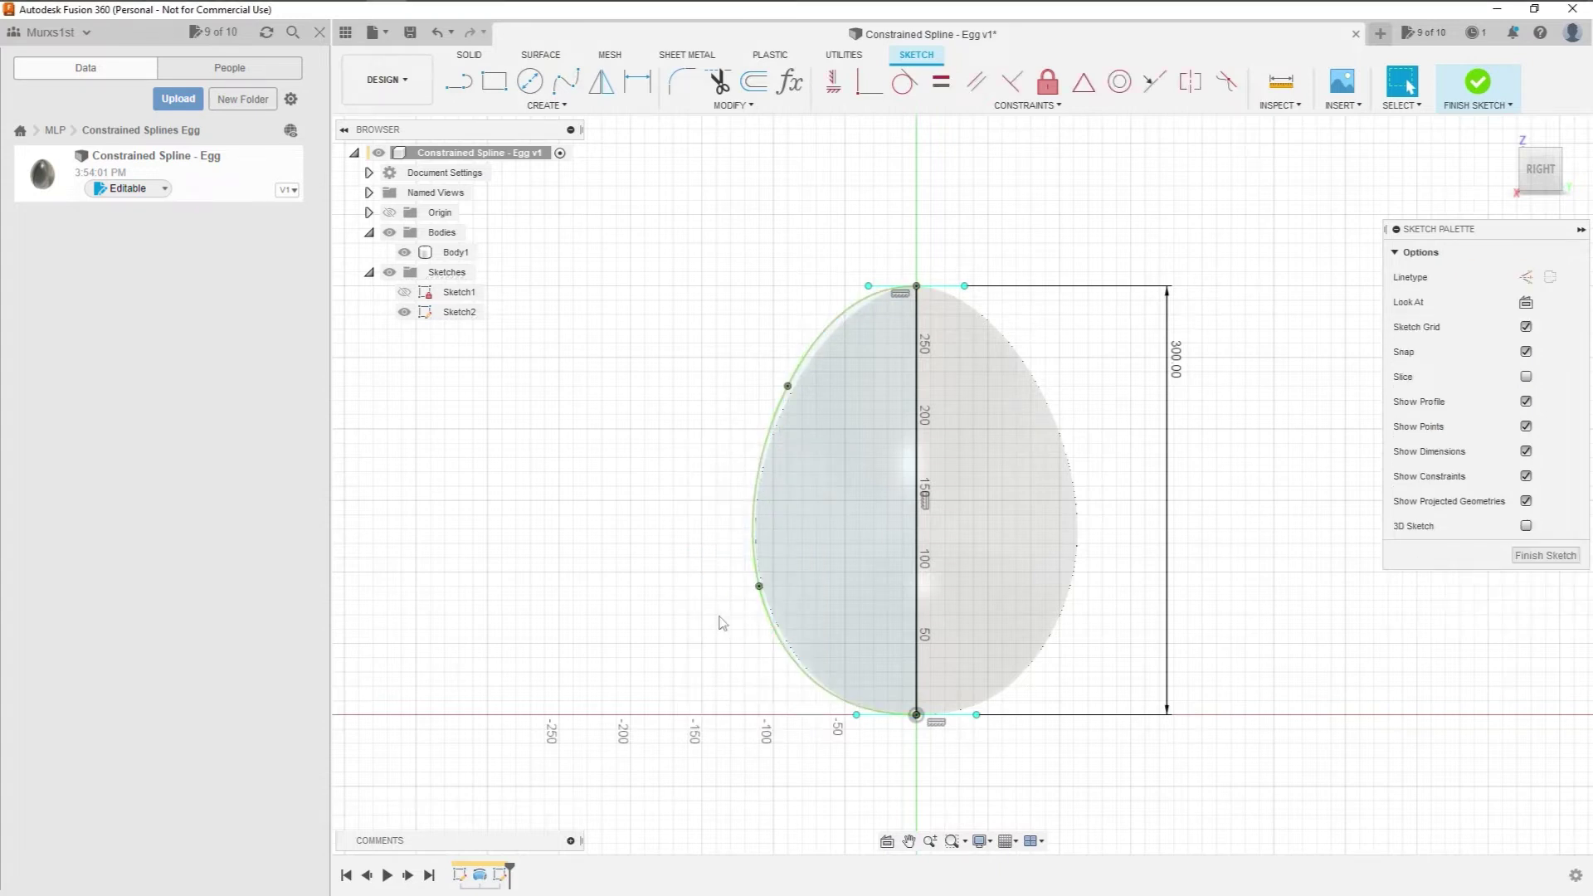
{"action": "left_click", "coordinate": [778, 420]}
{"action": "left_click", "coordinate": [788, 388]}
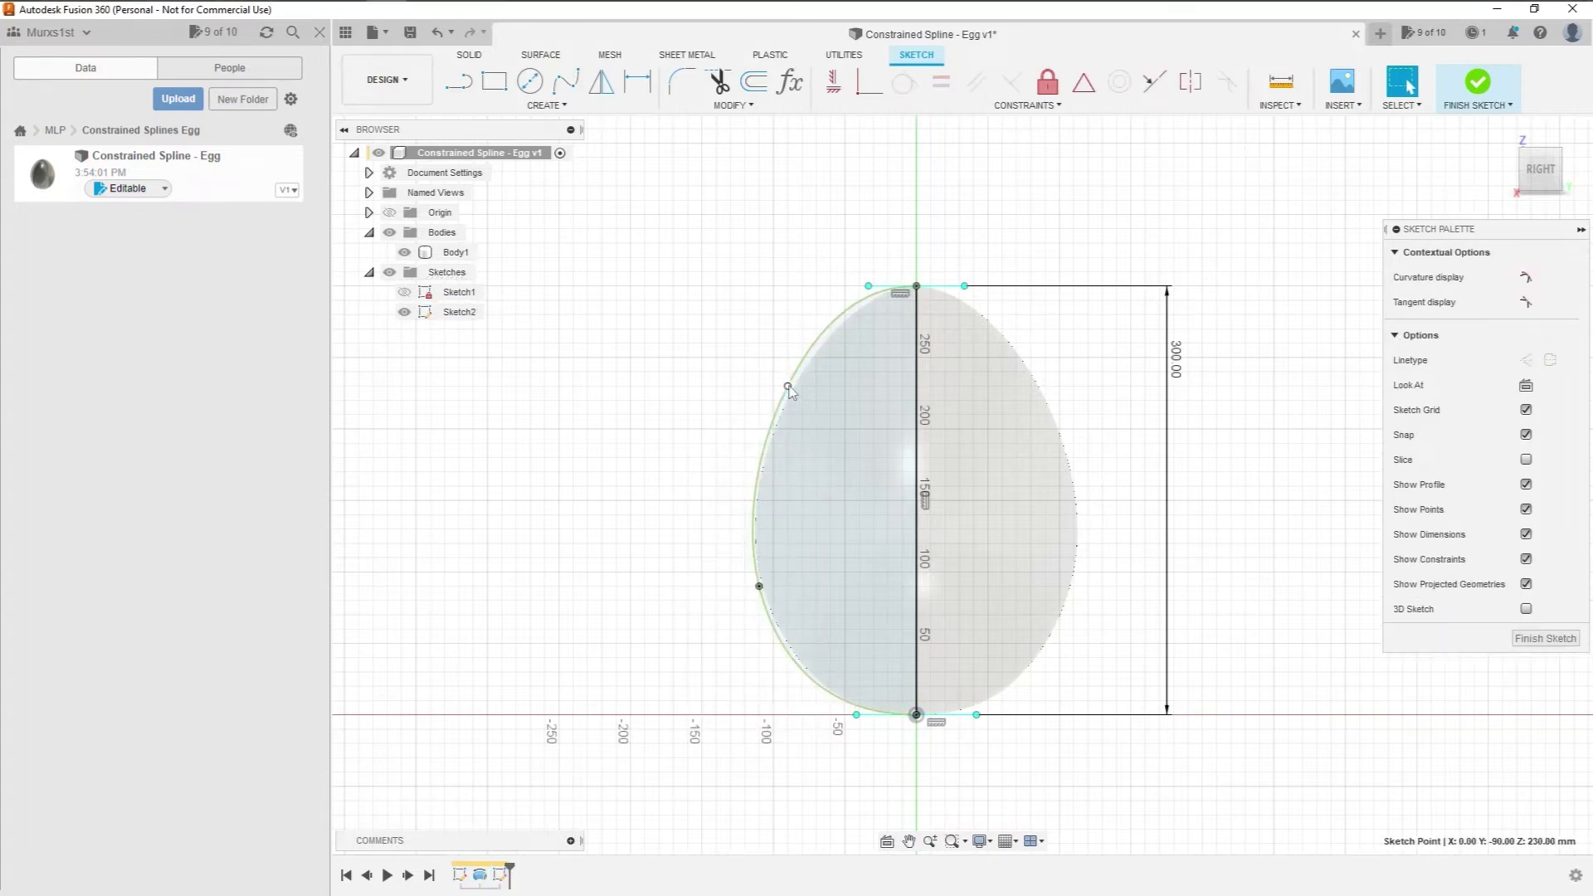
{"action": "left_click", "coordinate": [697, 553]}
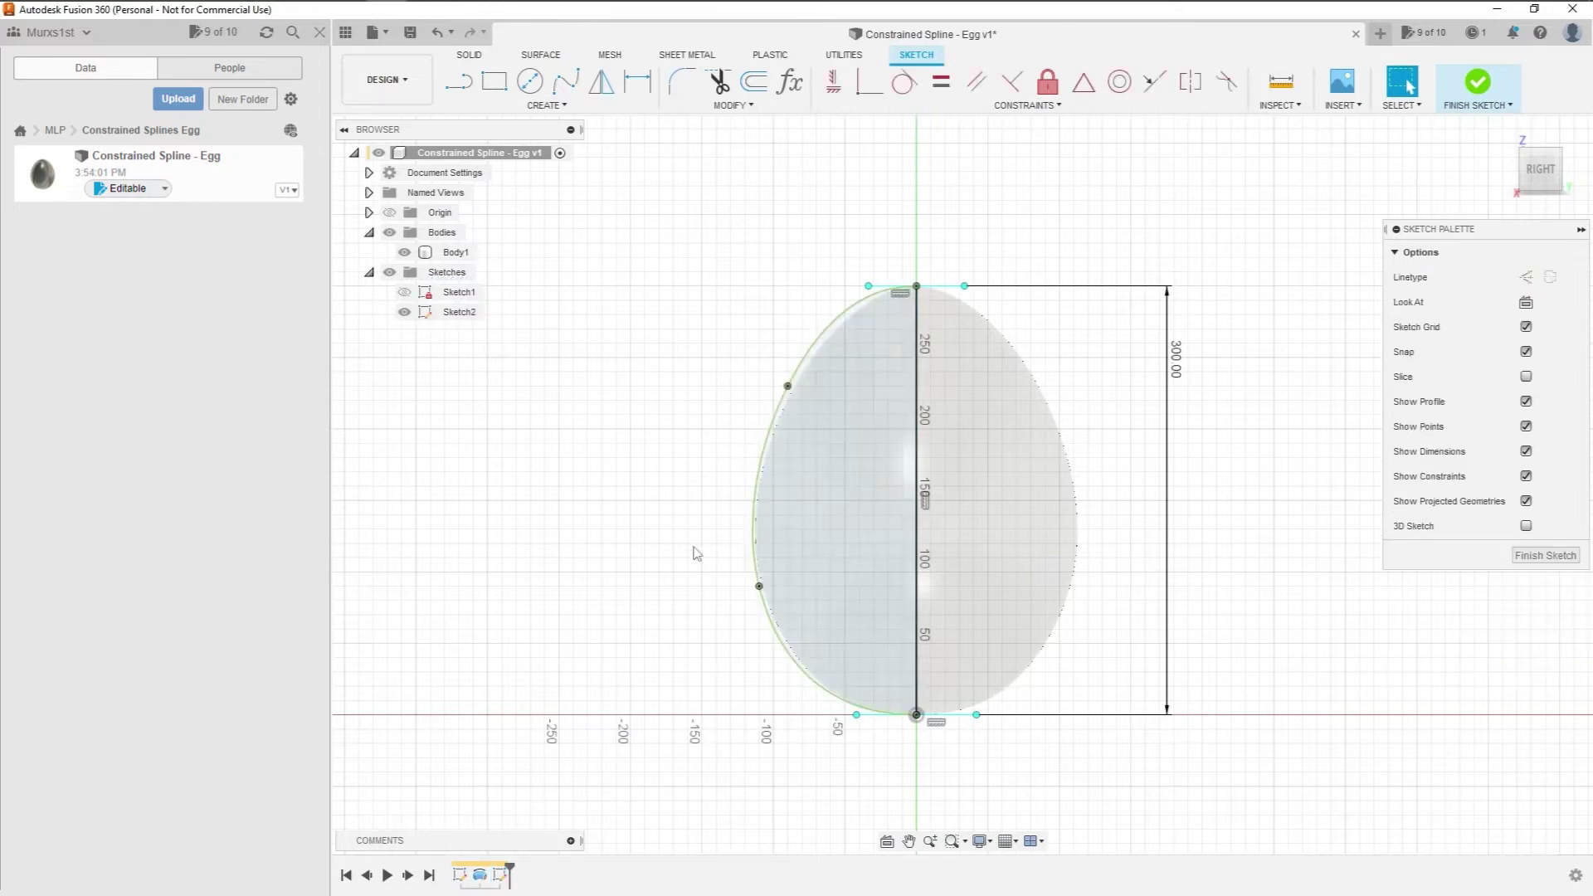
- Unfix the spline so its points can be edited again
{"action": "left_click", "coordinate": [763, 459]}
{"action": "right_click", "coordinate": [765, 460]}
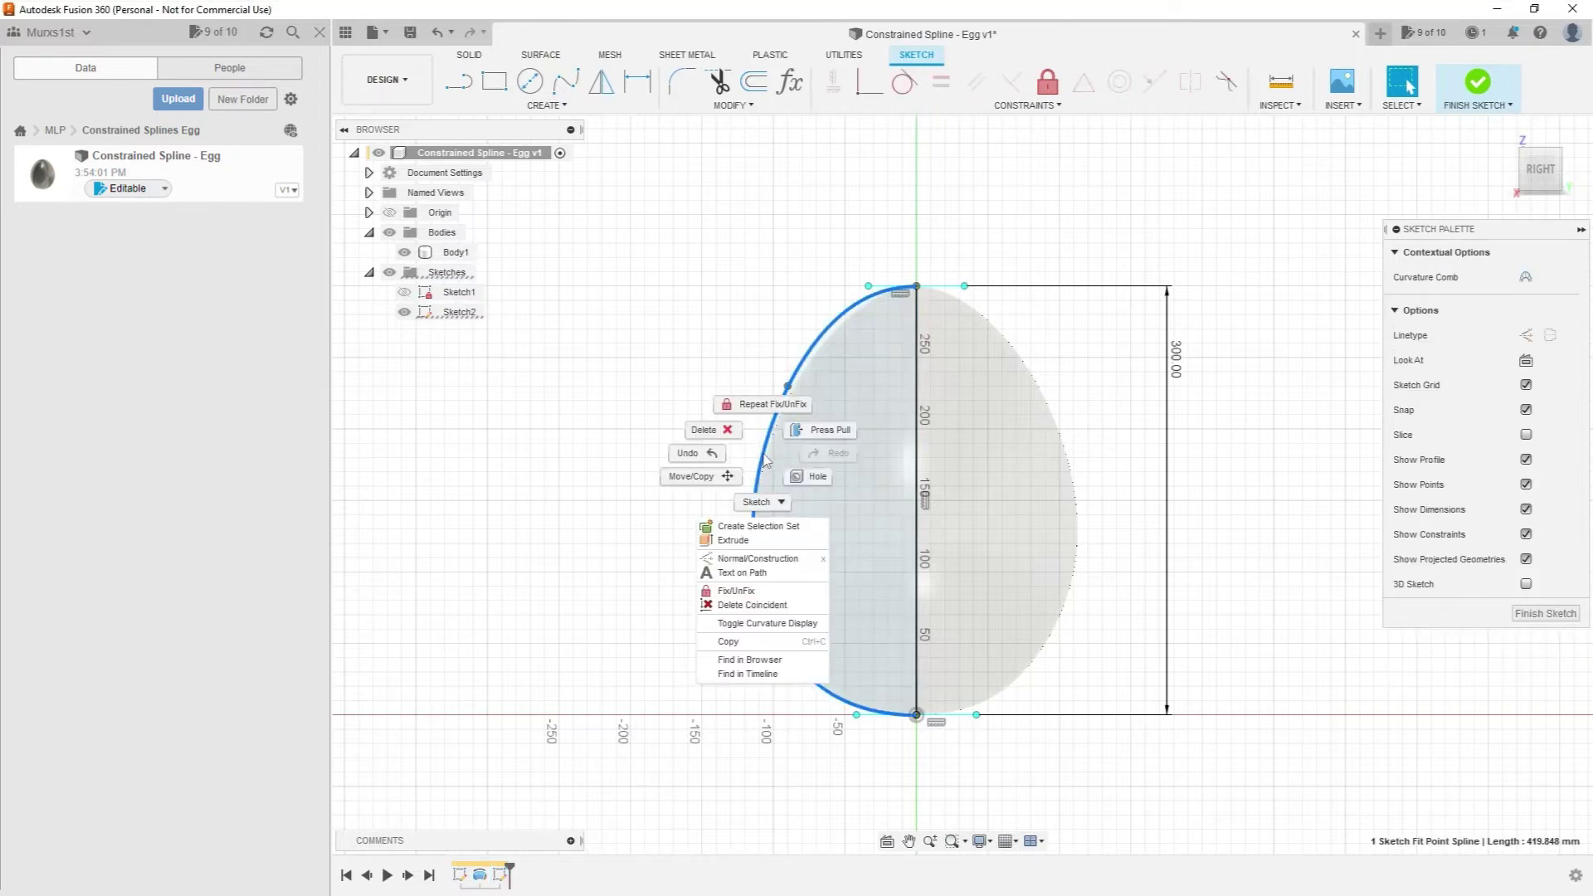
{"action": "left_click", "coordinate": [734, 592]}
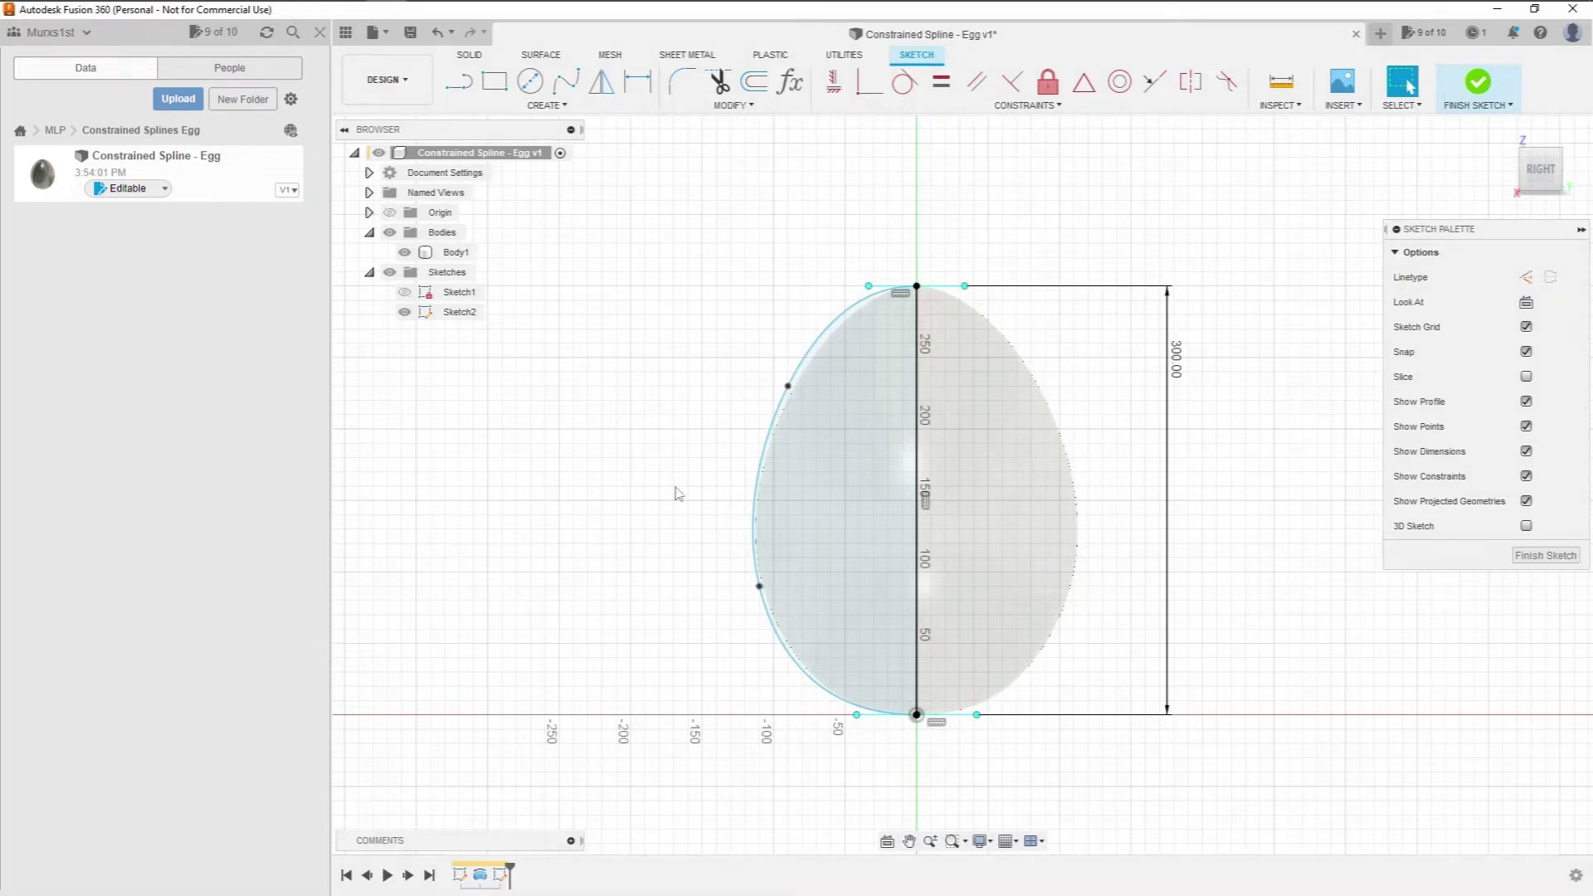
- Dimension the spline's tangent handles to 40 mm at the egg's tip and 80 mm at its base
{"action": "left_click", "coordinate": [638, 81]}
{"action": "left_click", "coordinate": [950, 287]}
{"action": "left_click", "coordinate": [941, 254]}
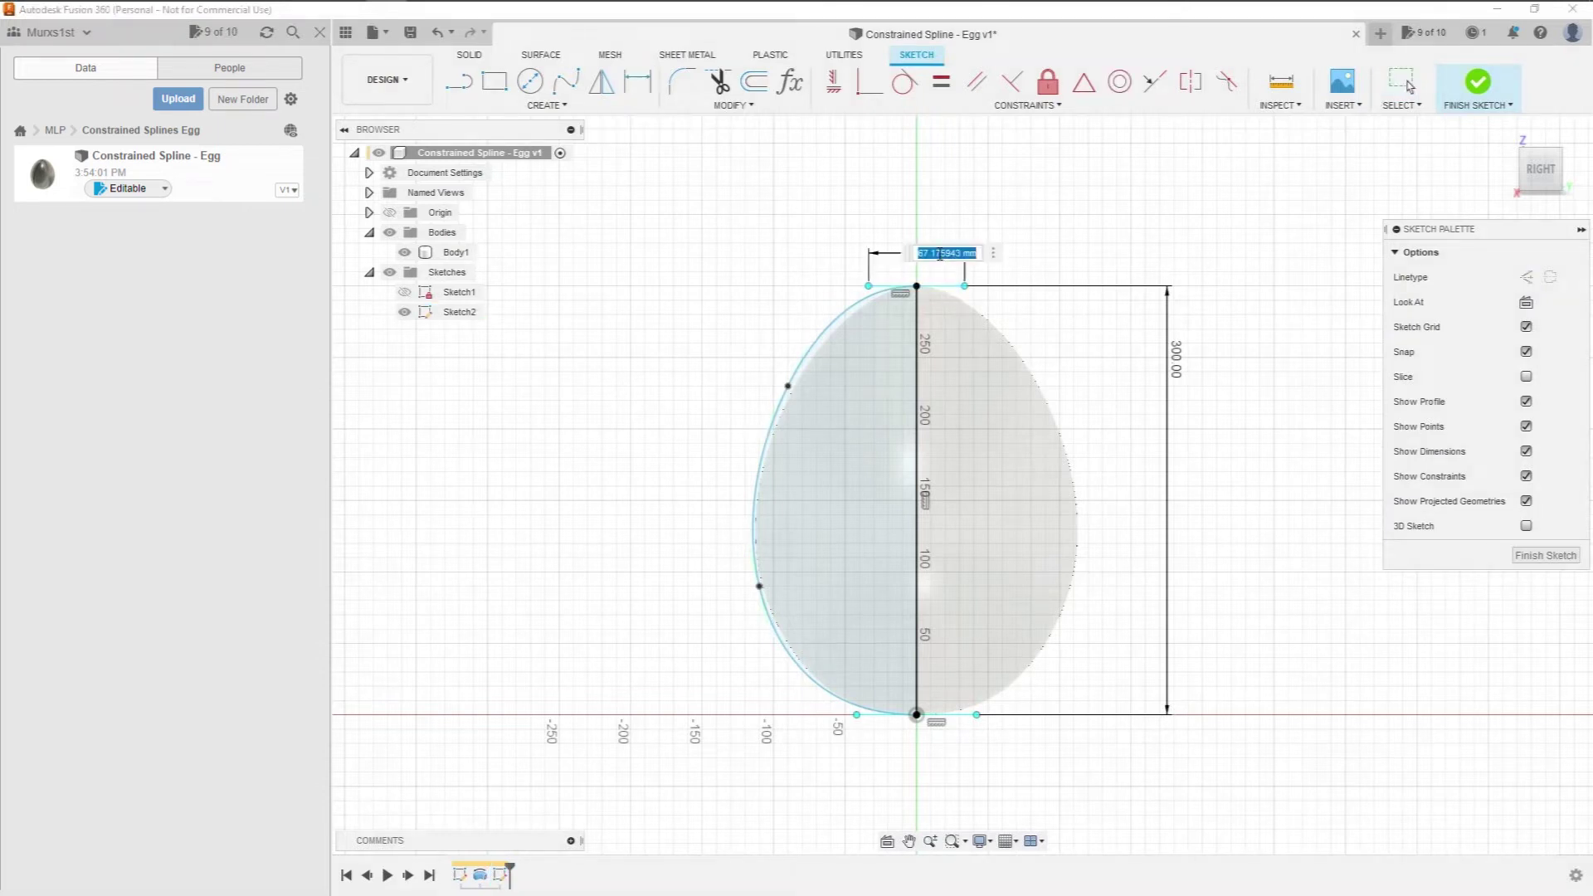
{"action": "type", "text": "40"}
{"action": "key", "text": "Return"}
{"action": "left_click", "coordinate": [959, 715]}
{"action": "left_click", "coordinate": [953, 757]}
{"action": "type", "text": "80"}
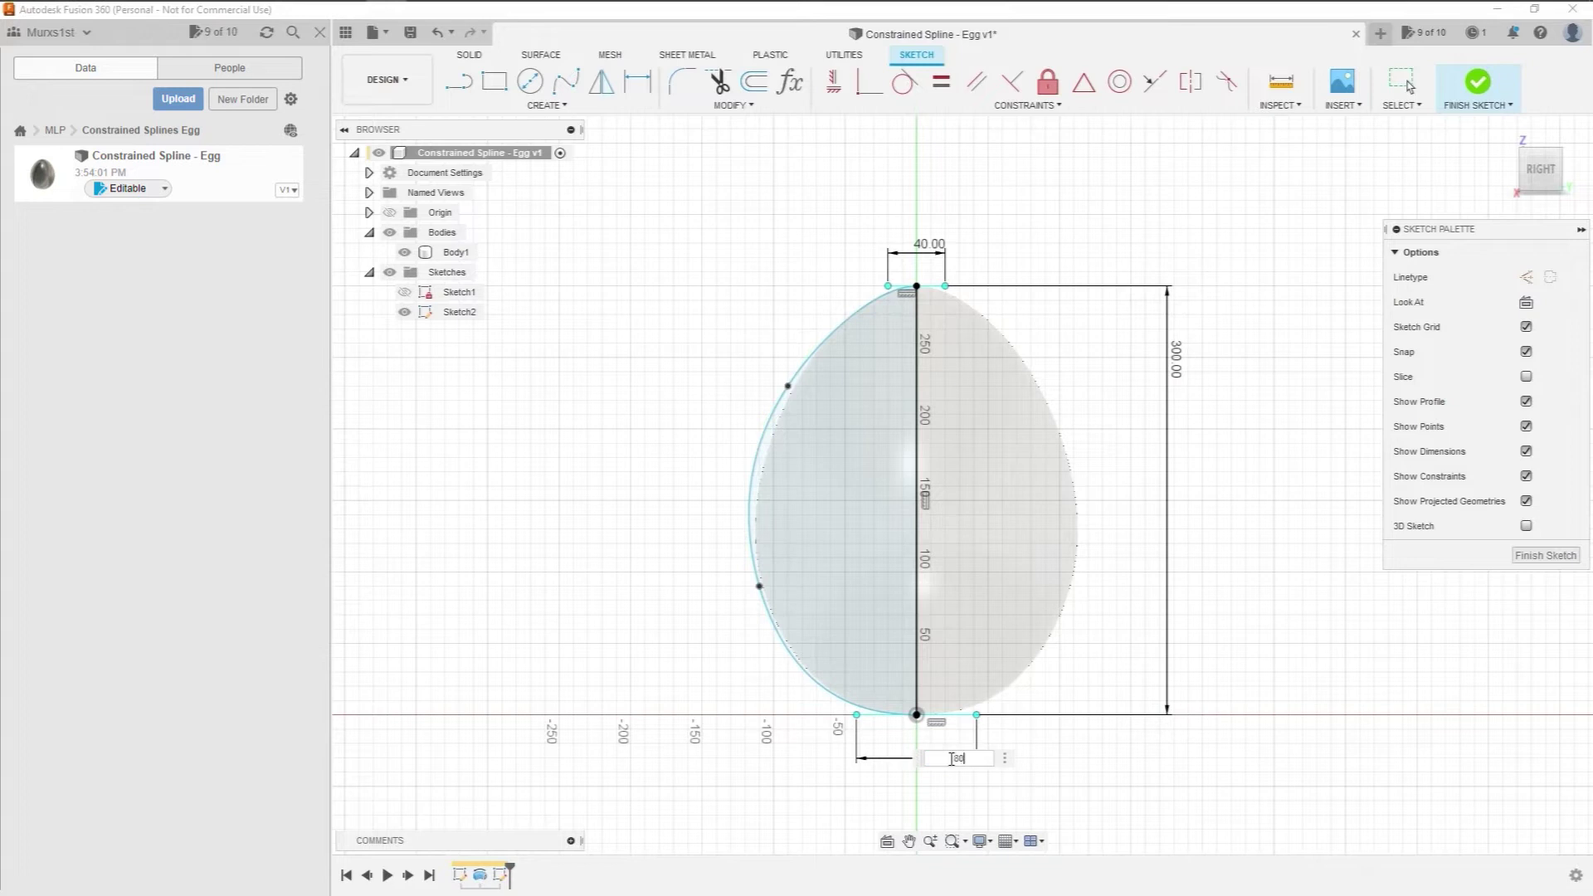
{"action": "key", "text": "Return"}
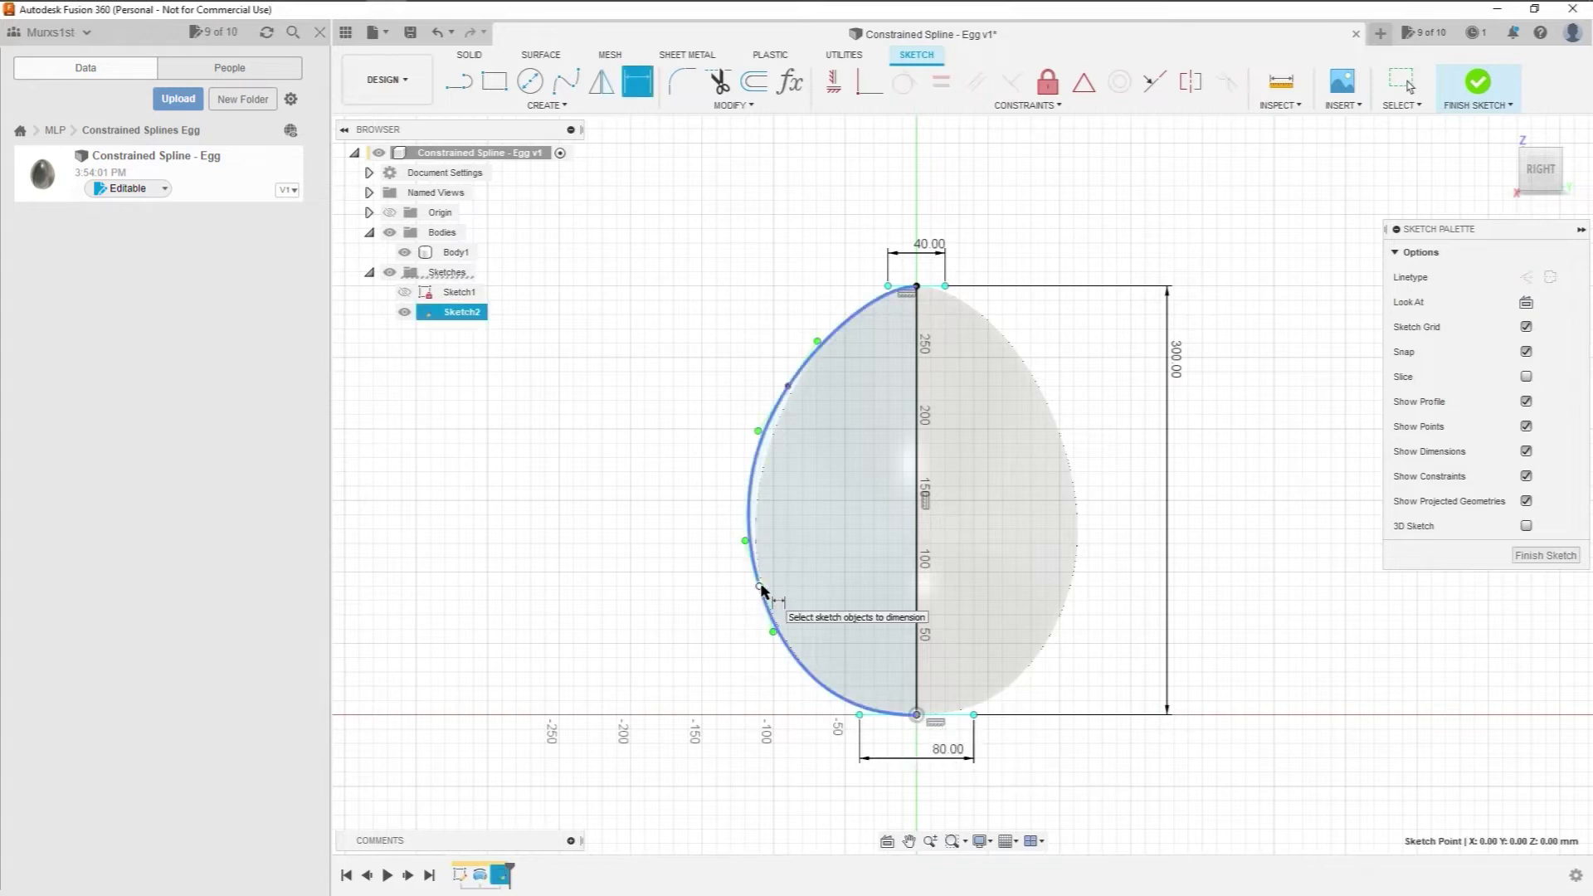
- Dimension the lower intermediate fit point 90 mm horizontally and 50 mm vertically from the origin
{"action": "left_click", "coordinate": [759, 588]}
{"action": "left_click", "coordinate": [846, 800]}
{"action": "type", "text": "90"}
{"action": "key", "text": "Return"}
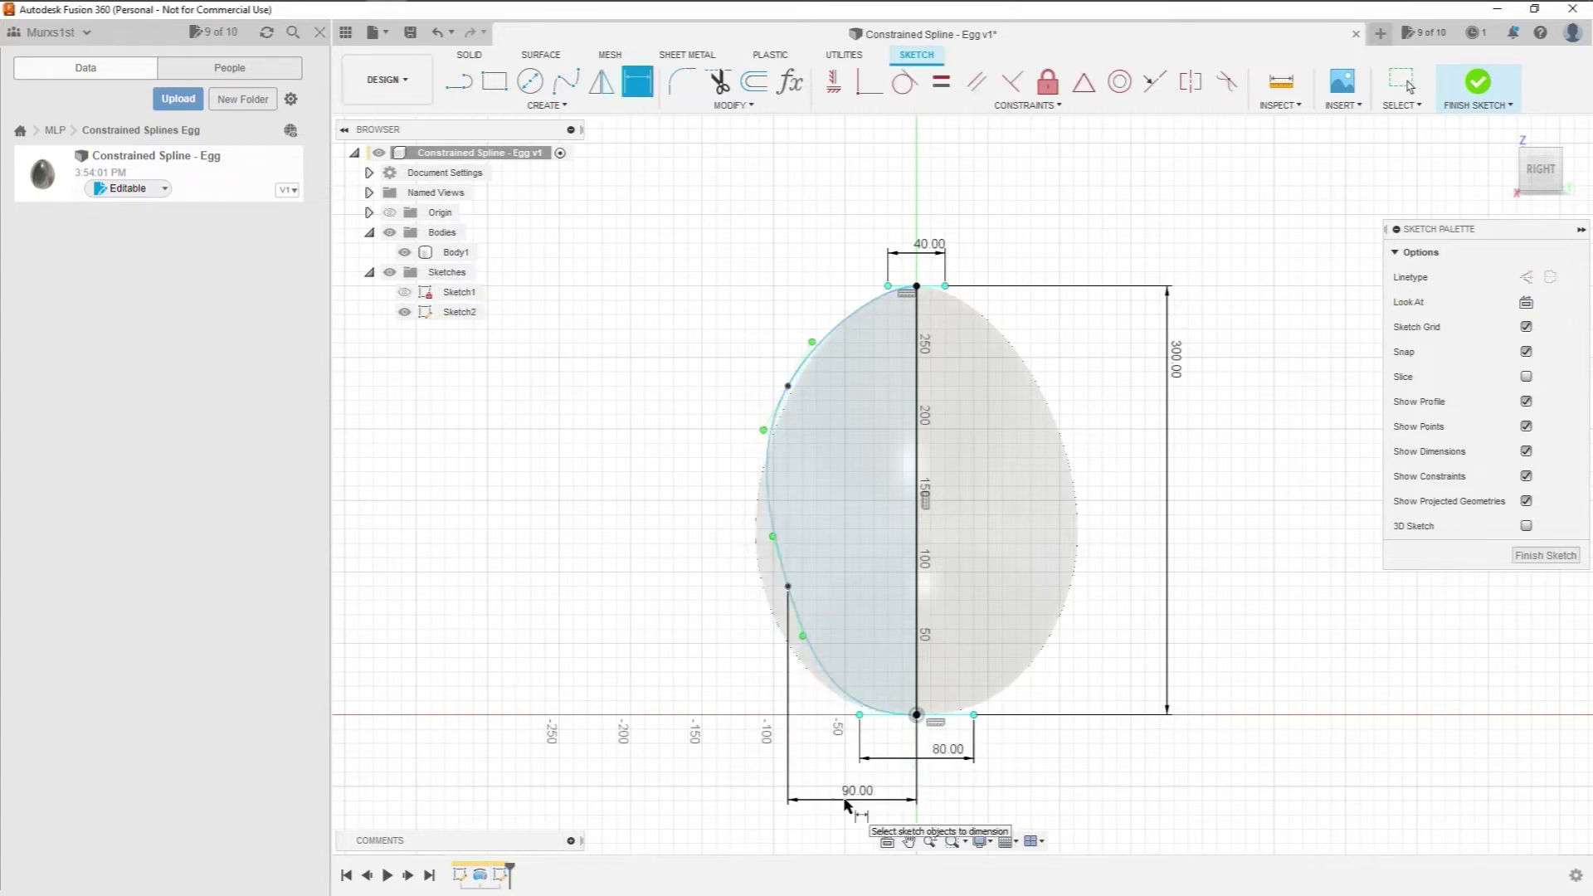
{"action": "left_click", "coordinate": [916, 713]}
{"action": "left_click", "coordinate": [787, 586]}
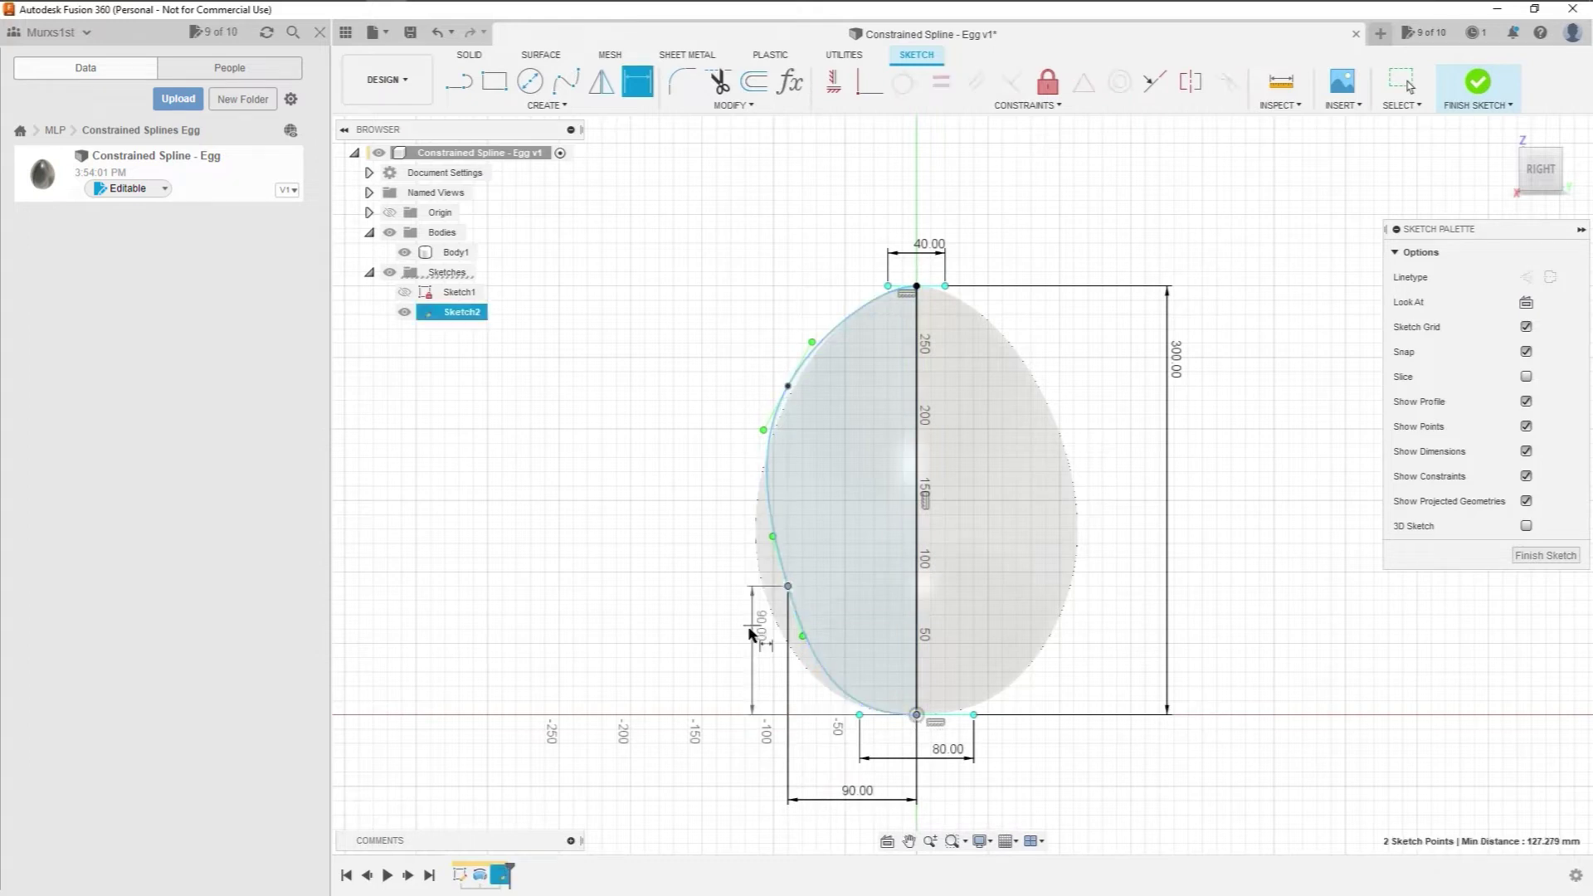
{"action": "left_click", "coordinate": [653, 658]}
{"action": "type", "text": "50"}
{"action": "key", "text": "Return"}
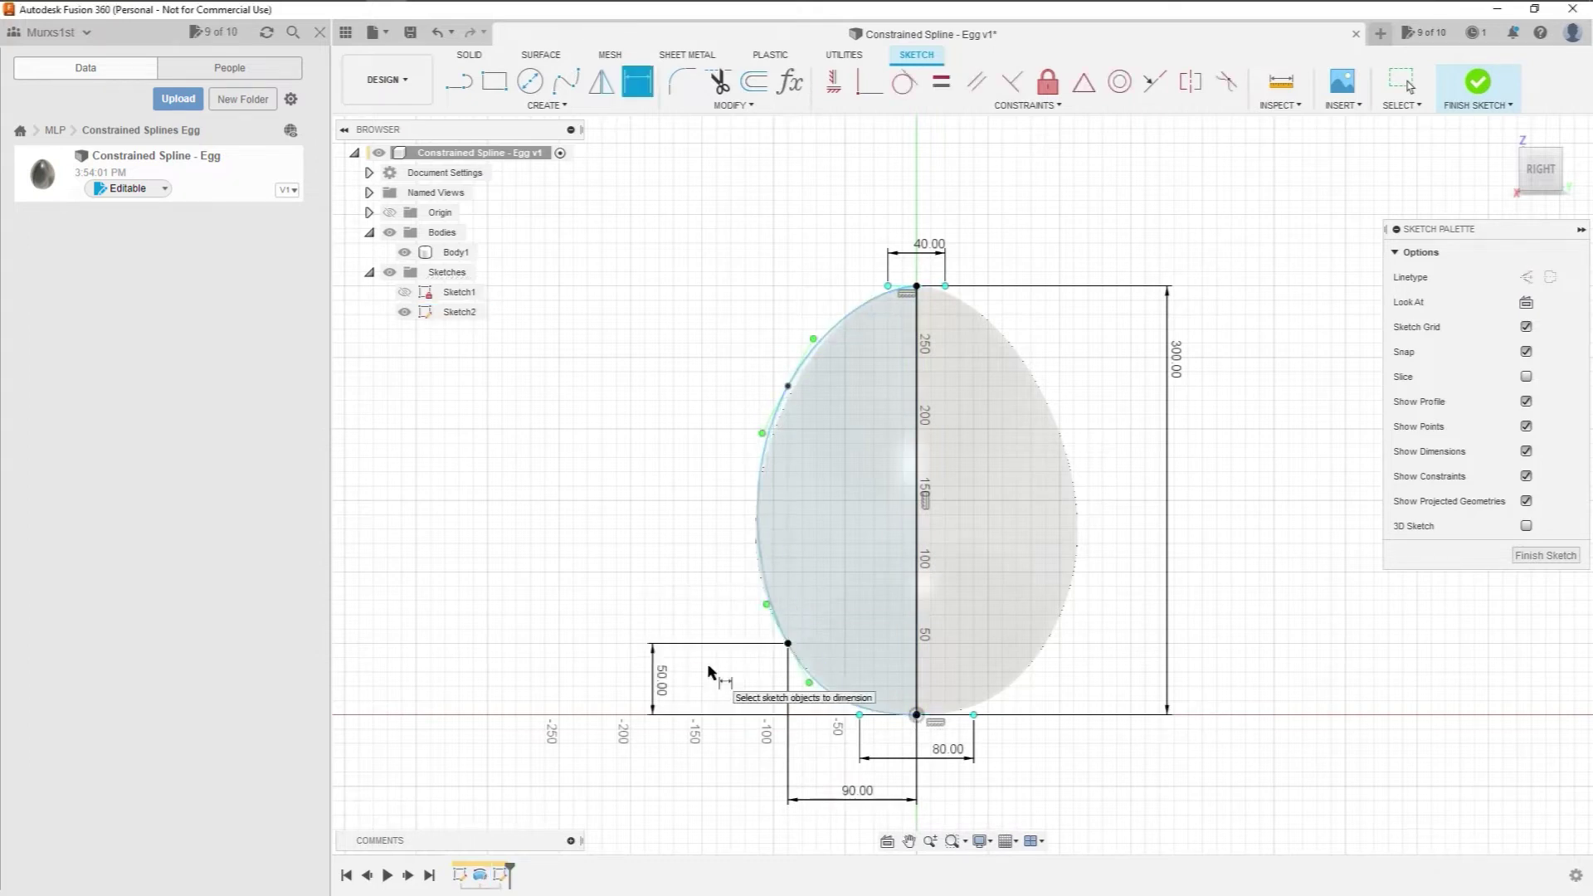
- Dimension the upper intermediate fit point 210 mm above the origin and 90 mm from the vertical centre line
{"action": "left_click", "coordinate": [916, 713]}
{"action": "left_click", "coordinate": [788, 385]}
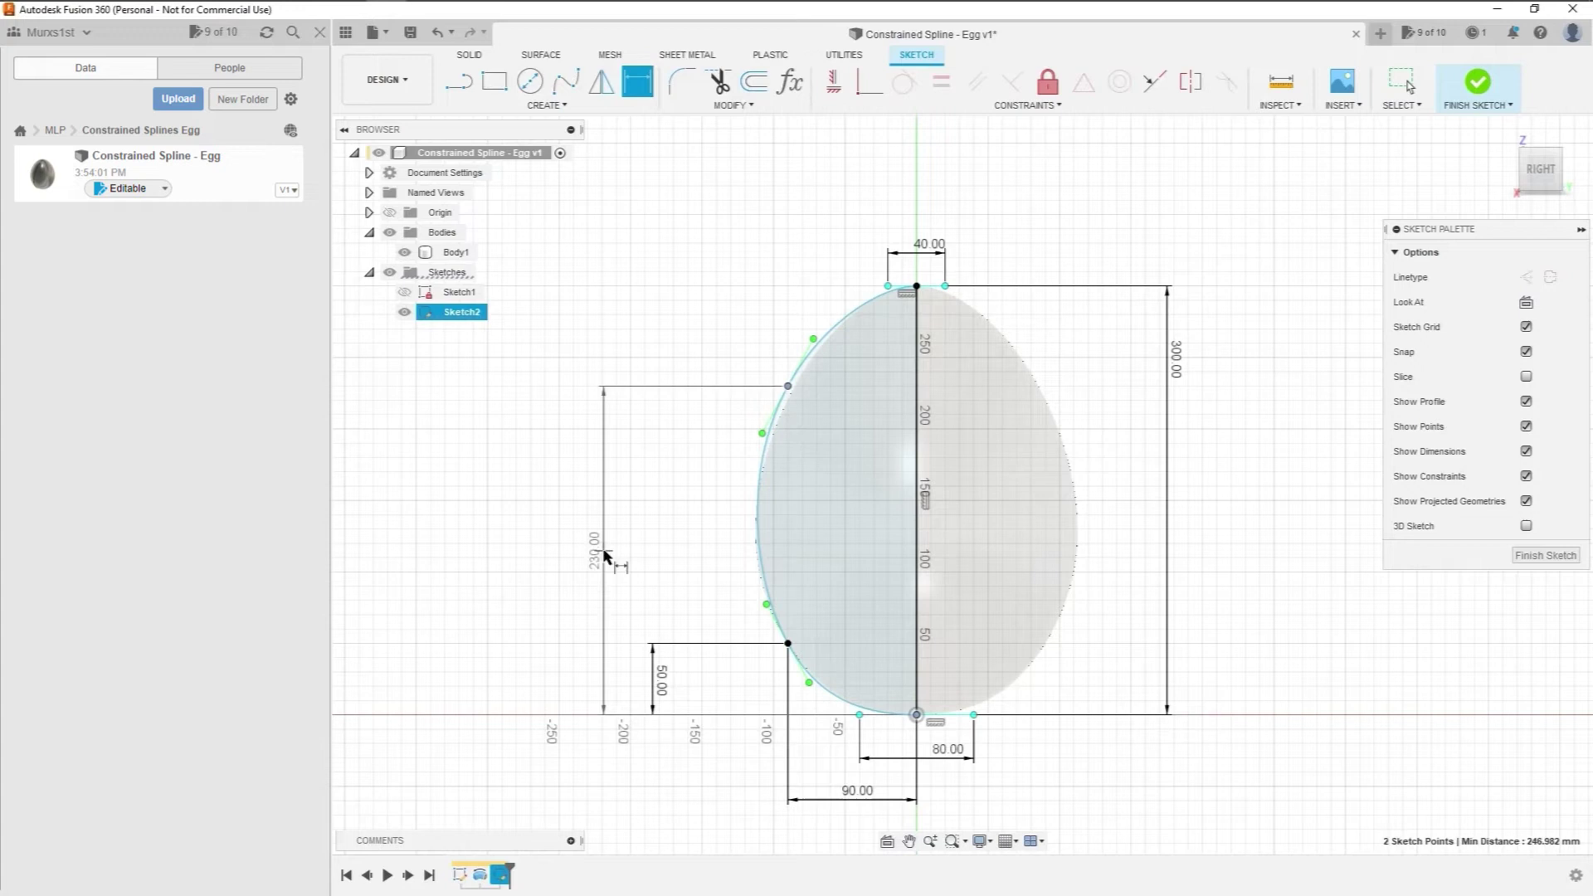
{"action": "left_click", "coordinate": [605, 551]}
{"action": "type", "text": "210"}
{"action": "key", "text": "Return"}
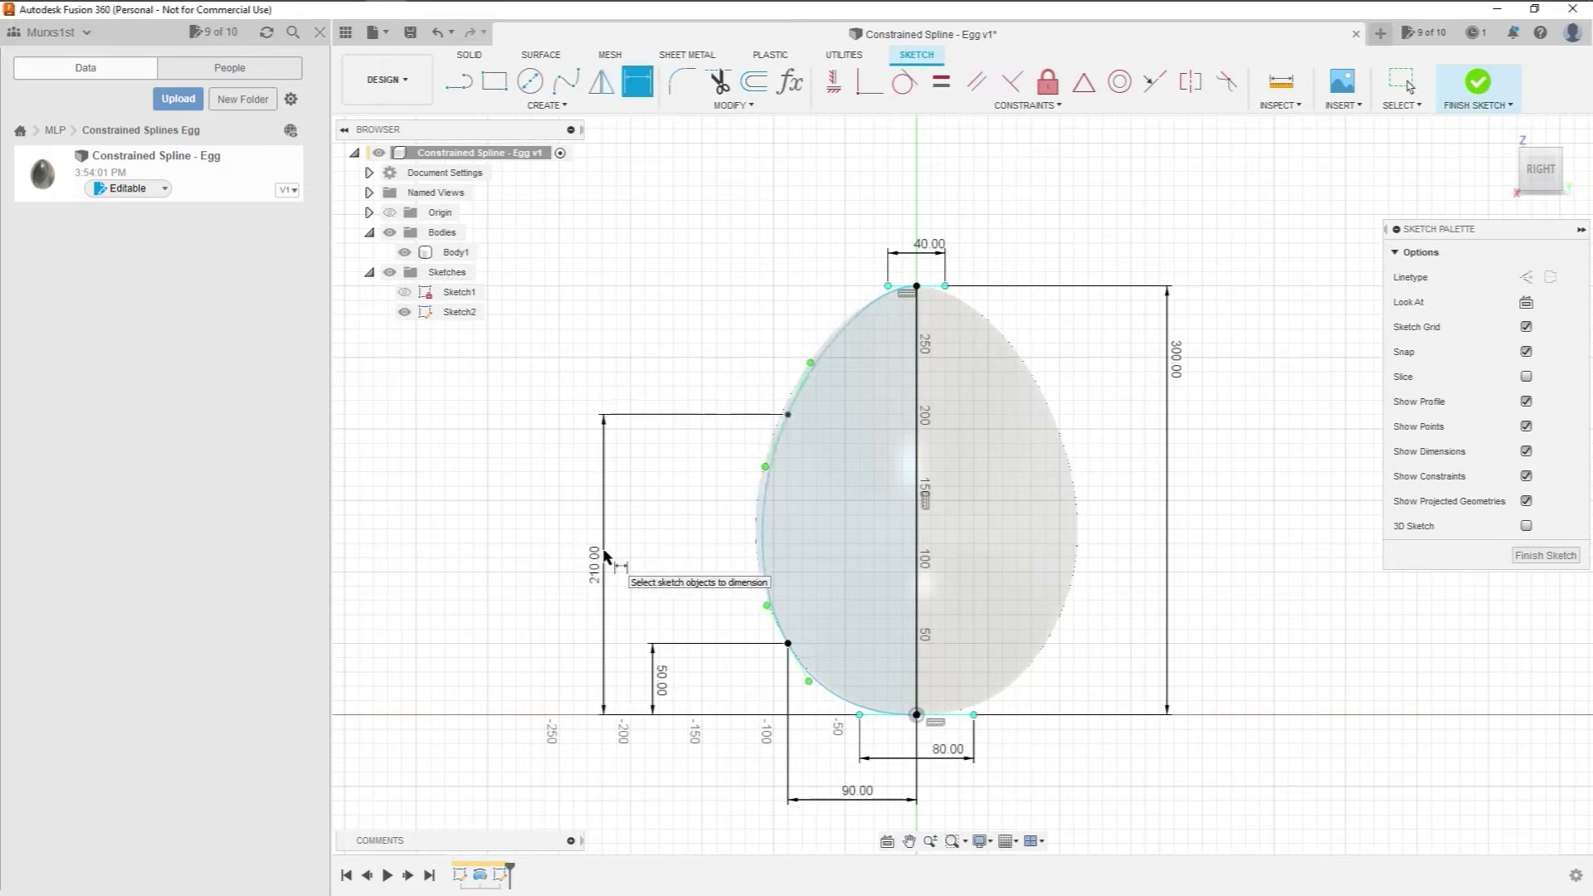
{"action": "left_click", "coordinate": [788, 414]}
{"action": "left_click", "coordinate": [916, 324]}
{"action": "left_click", "coordinate": [859, 199]}
{"action": "key", "text": "Return"}
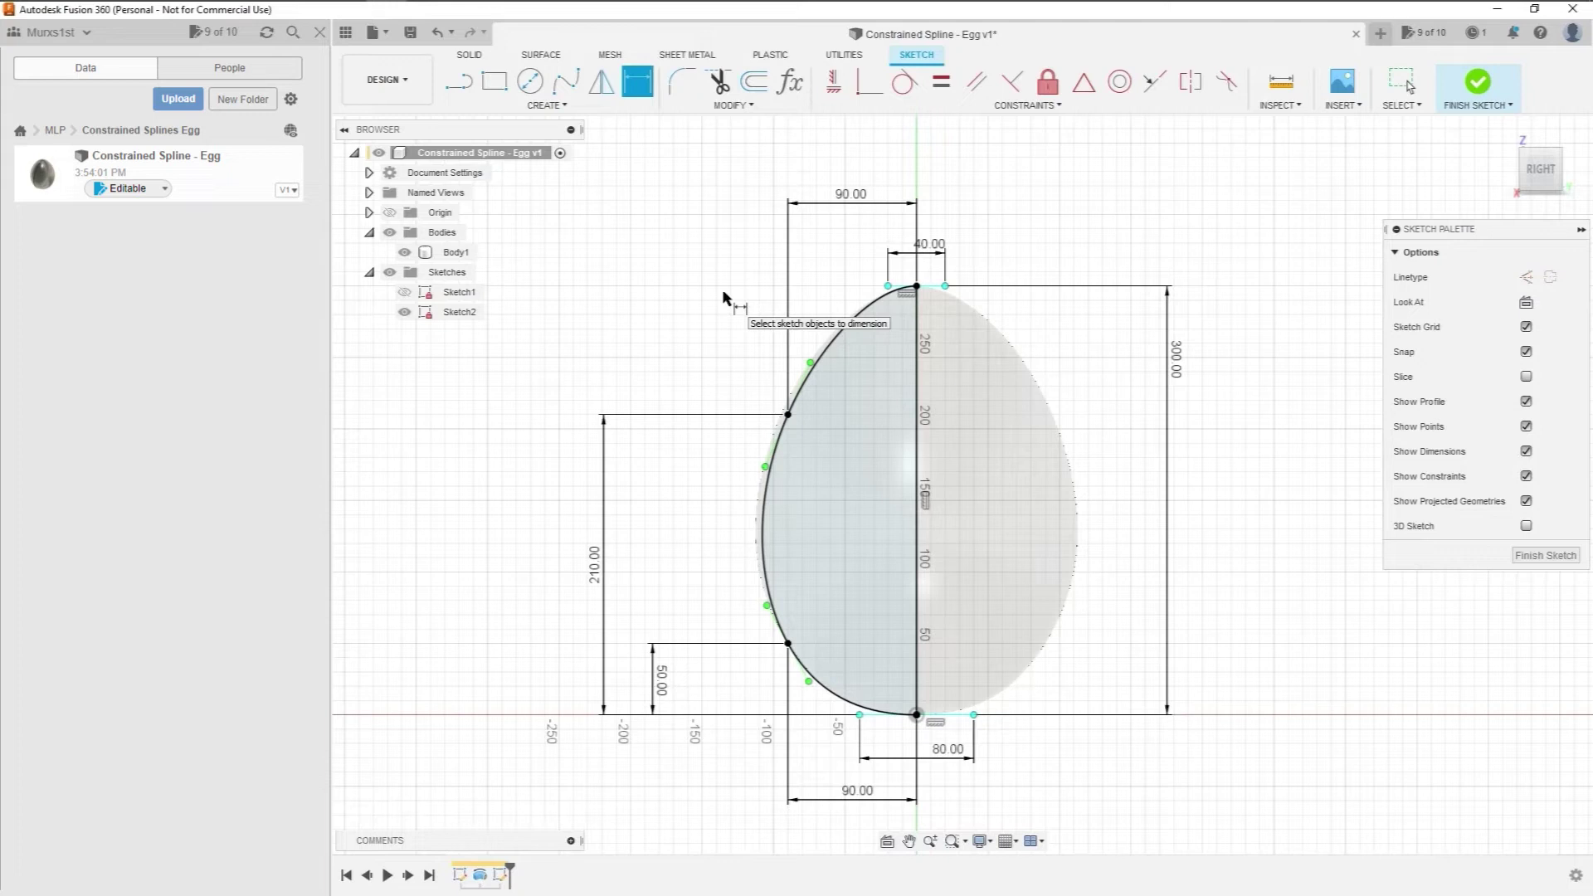
- Set the upper intermediate fit point's horizontal distance from the vertical centre line to 95 mm
{"action": "double_click", "coordinate": [851, 194]}
{"action": "type", "text": "95"}
{"action": "key", "text": "Return"}
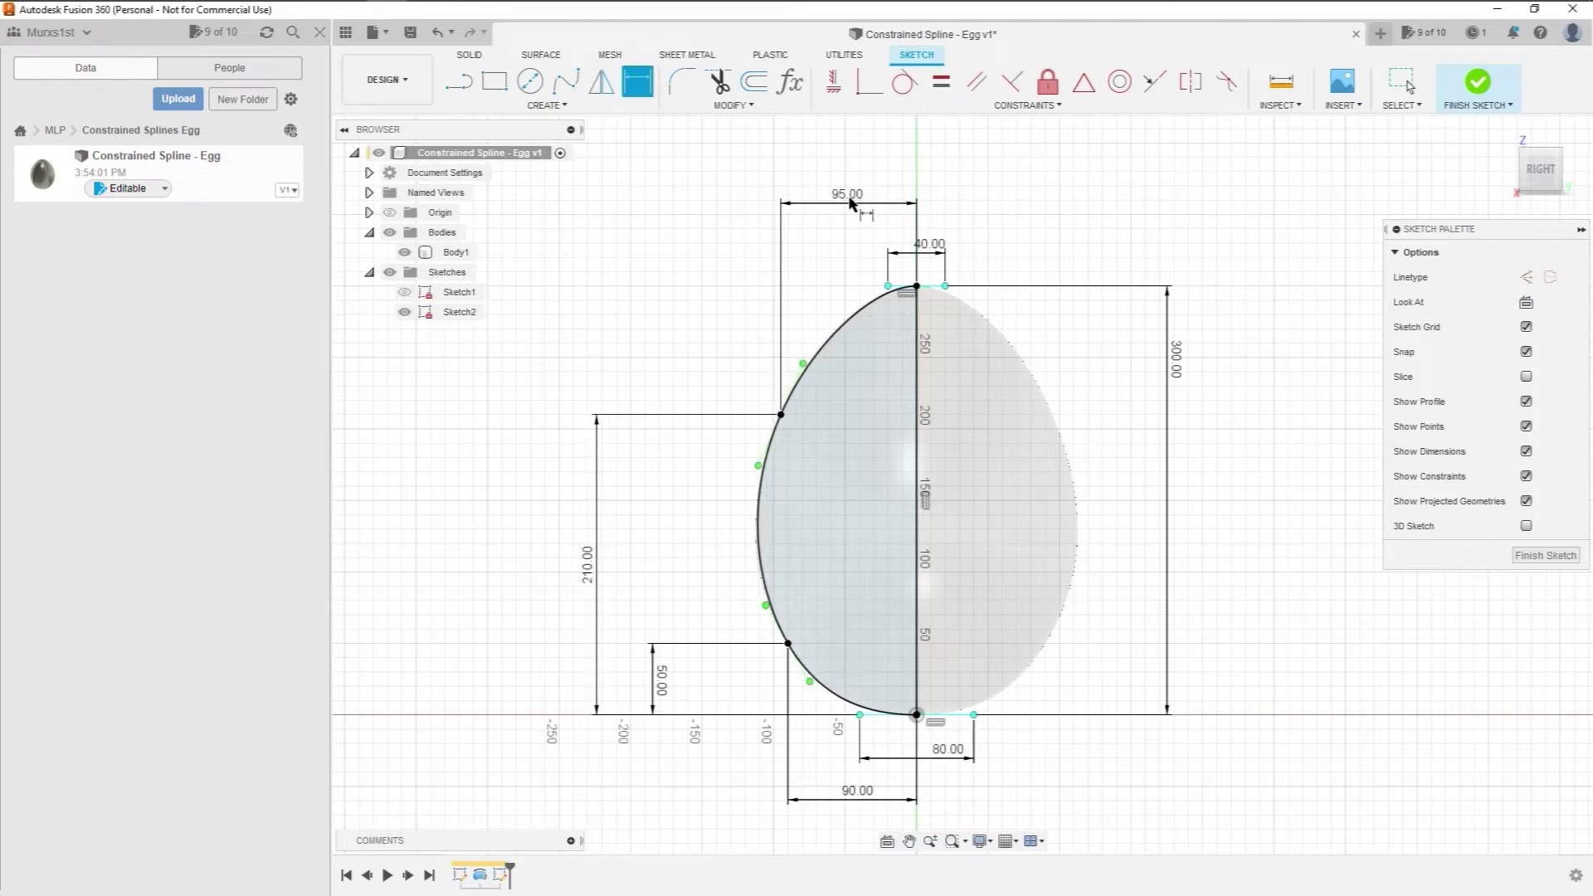
- Add an aligned 80 mm dimension to the tangent handle at the upper intermediate fit point
{"action": "left_click", "coordinate": [789, 390]}
{"action": "right_click", "coordinate": [743, 375]}
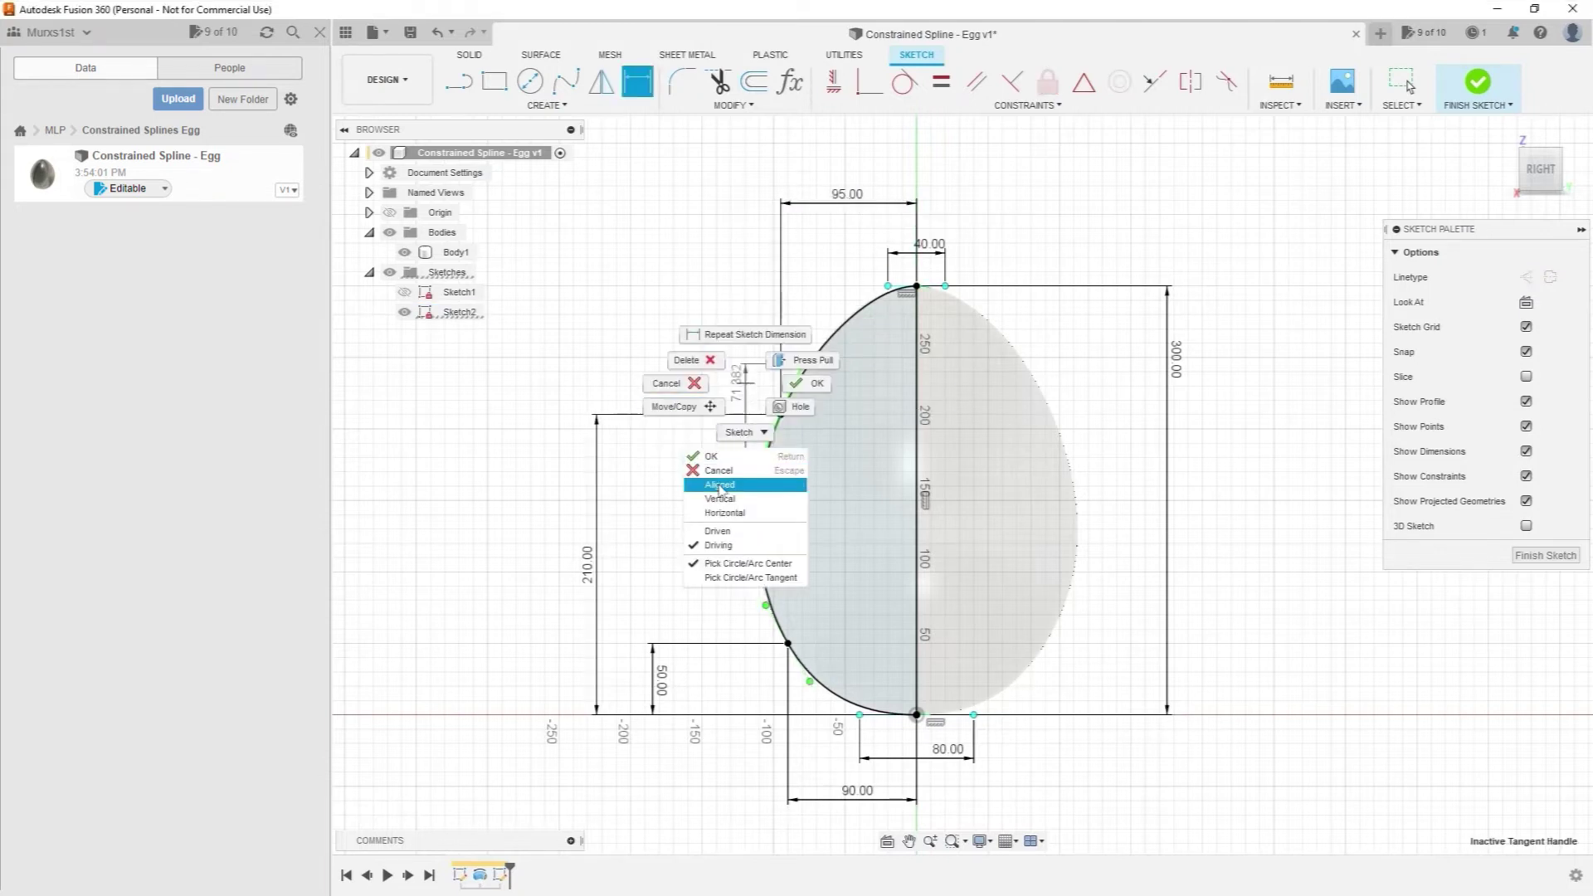
{"action": "key", "text": "Escape"}
{"action": "left_click", "coordinate": [688, 371]}
{"action": "type", "text": "80"}
{"action": "key", "text": "Return"}
- Add an aligned 60 mm dimension to the tangent handle at the lower intermediate fit point
{"action": "left_click", "coordinate": [765, 606]}
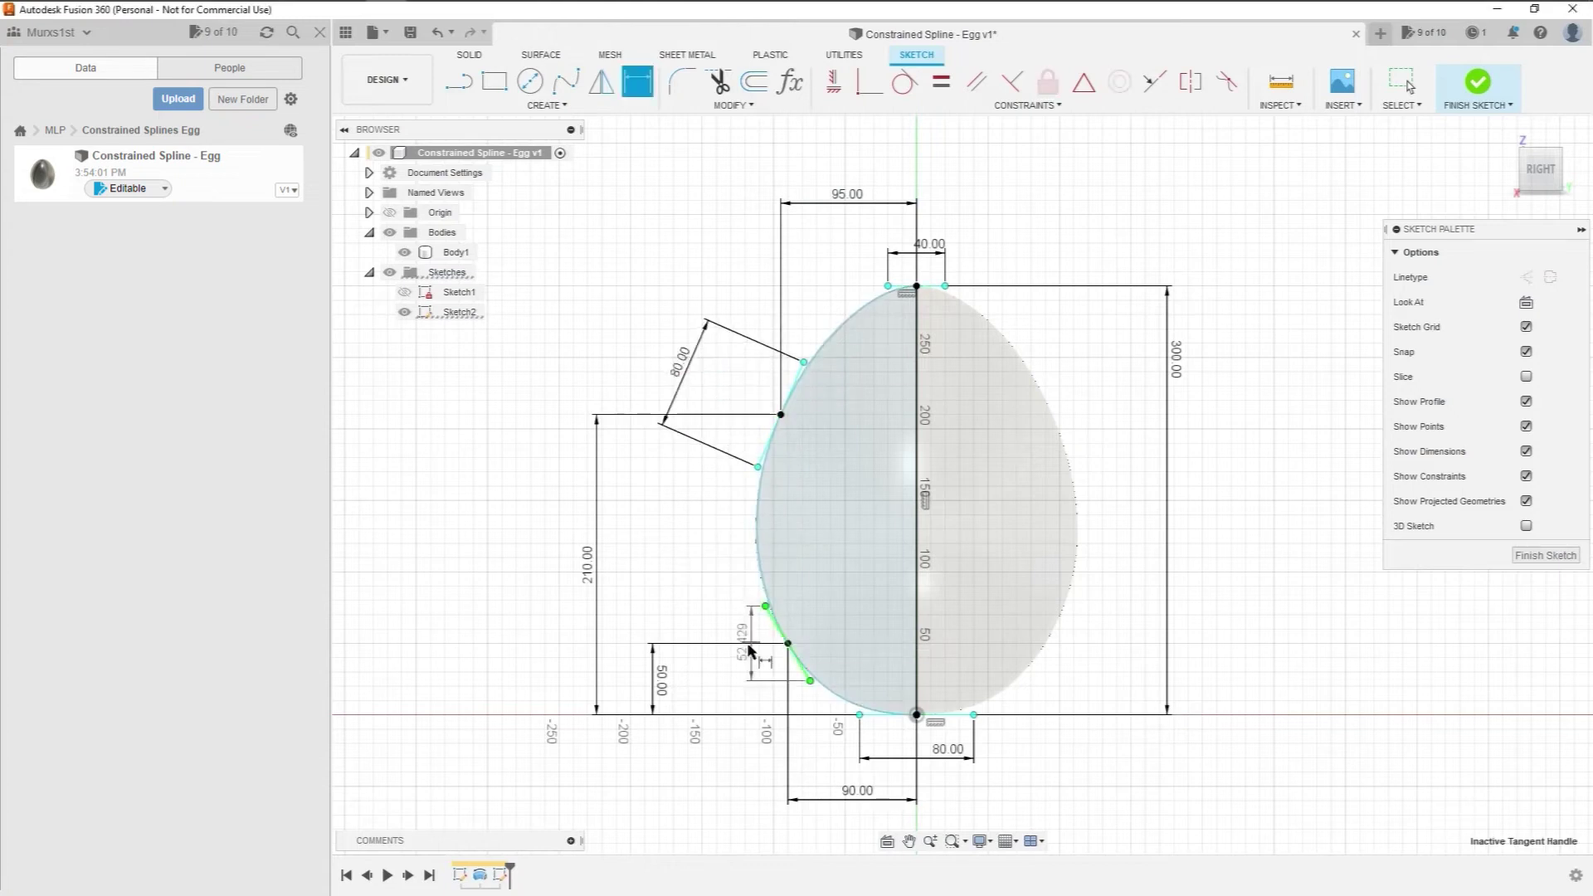
{"action": "right_click", "coordinate": [732, 736]}
{"action": "key", "text": "Escape"}
{"action": "left_click", "coordinate": [678, 629]}
{"action": "type", "text": "60"}
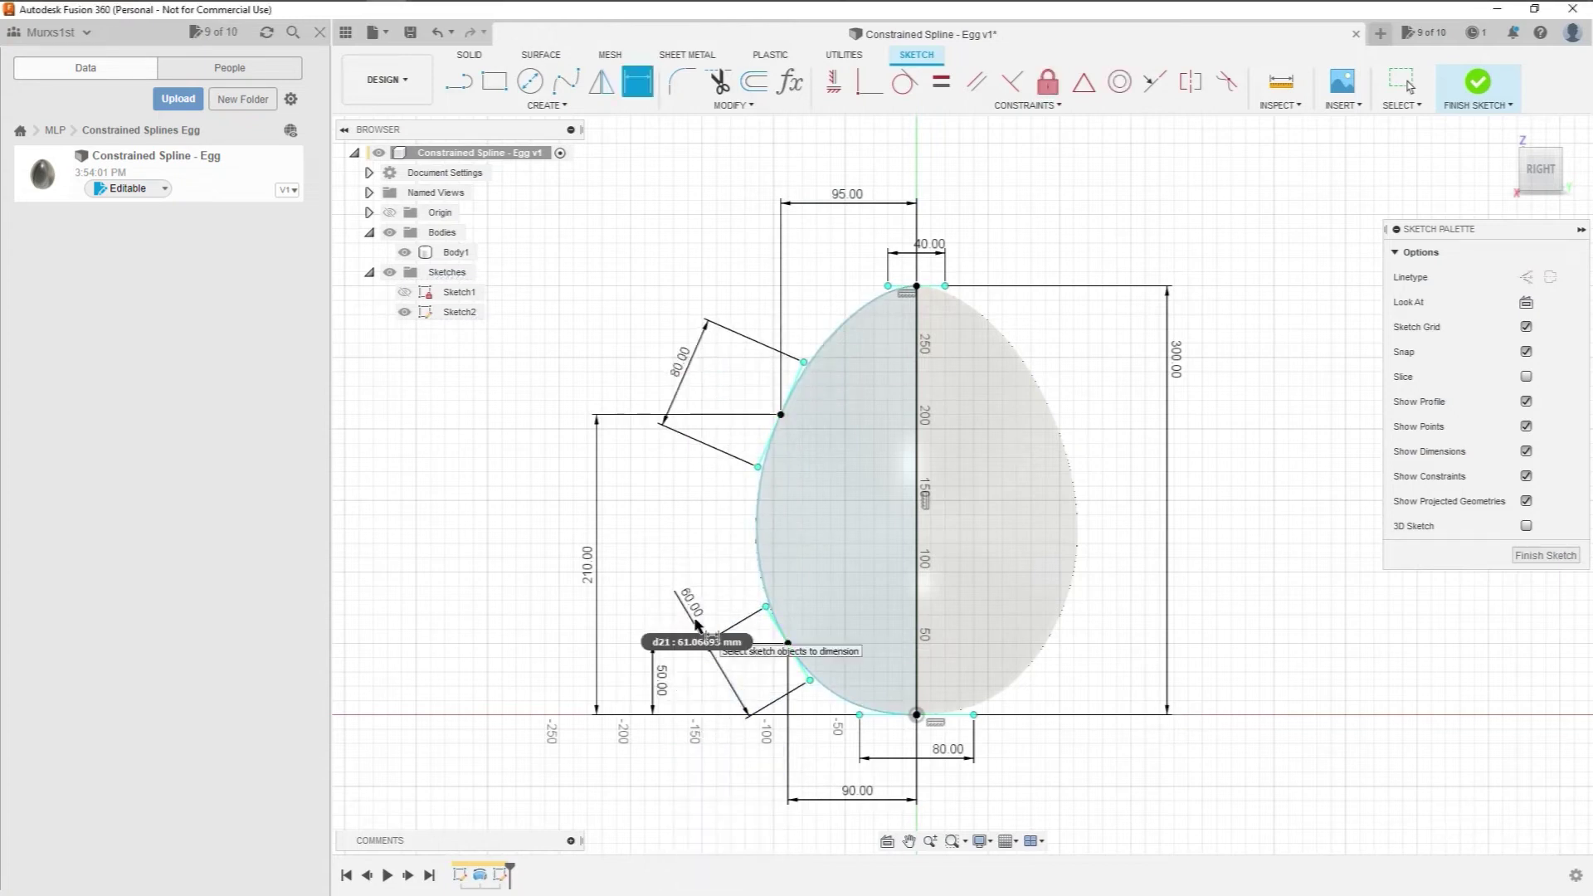
{"action": "key", "text": "Return"}
- Dimension the angles between the centre line and the intermediate tangent handles: 23° for the upper handle and 32° for the lower
{"action": "left_click", "coordinate": [811, 365]}
{"action": "left_click", "coordinate": [917, 420]}
{"action": "left_click", "coordinate": [854, 478]}
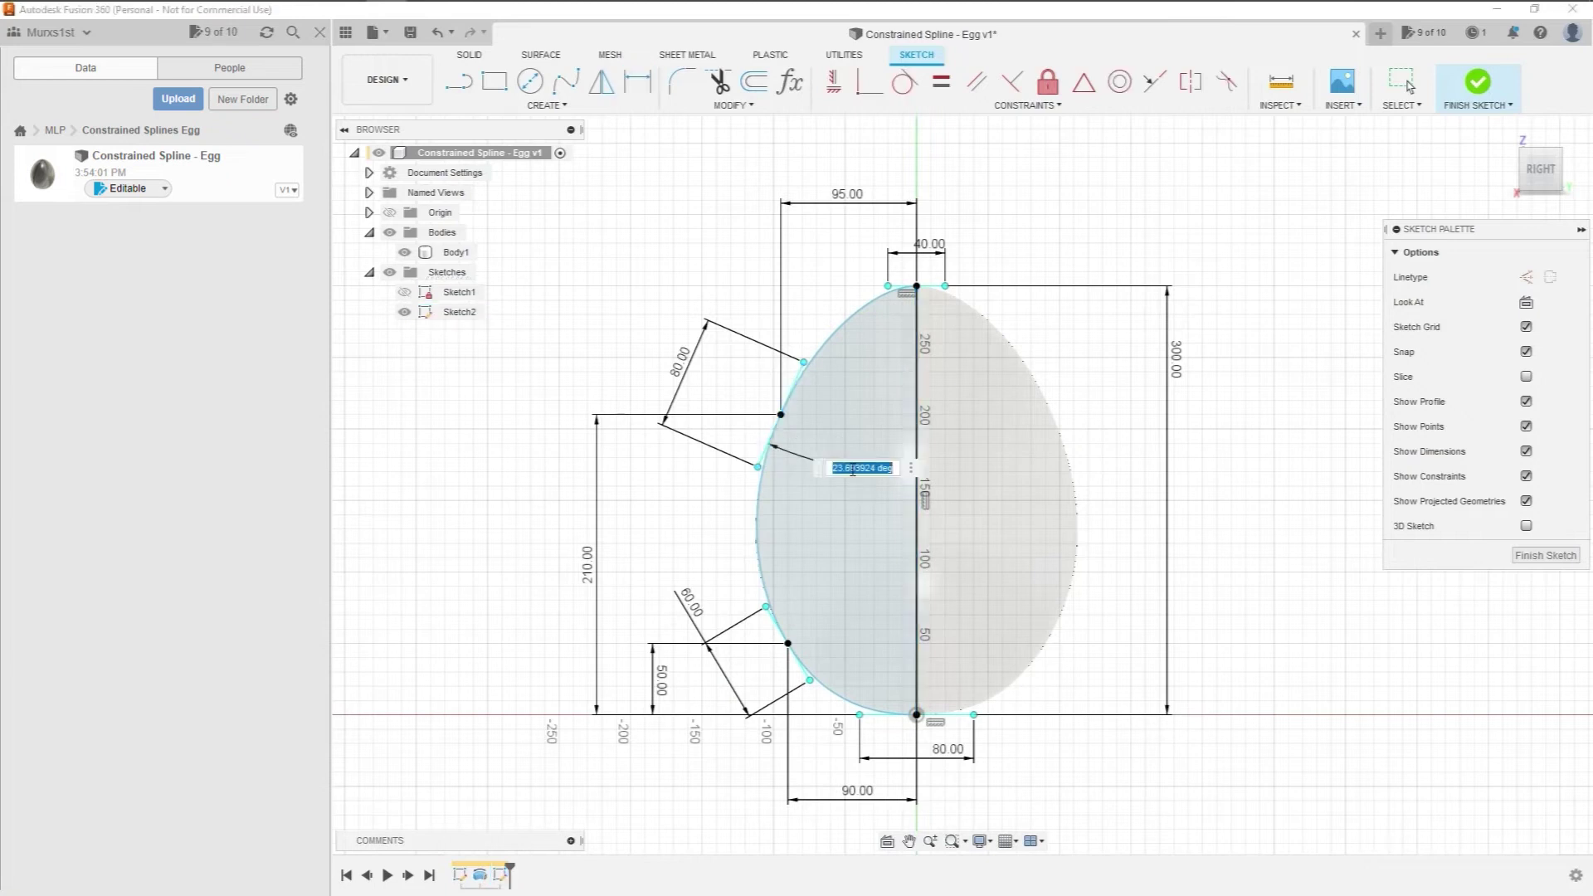
{"action": "key", "text": "Return"}
{"action": "left_click", "coordinate": [798, 662]}
{"action": "left_click", "coordinate": [917, 633]}
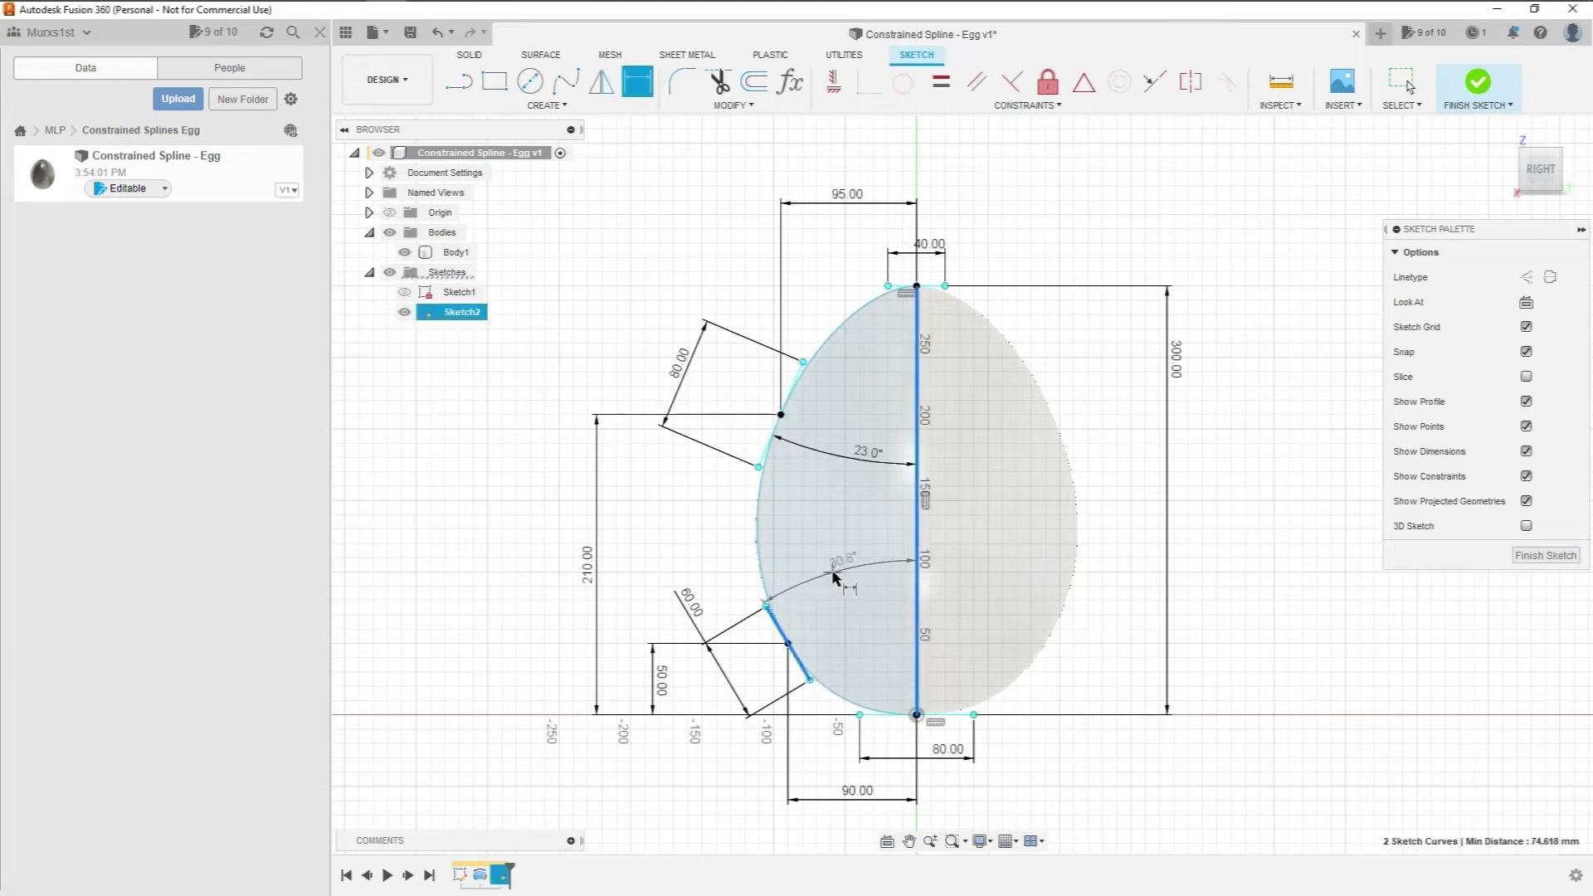
{"action": "left_click", "coordinate": [878, 594]}
{"action": "type", "text": "32"}
{"action": "key", "text": "Return"}
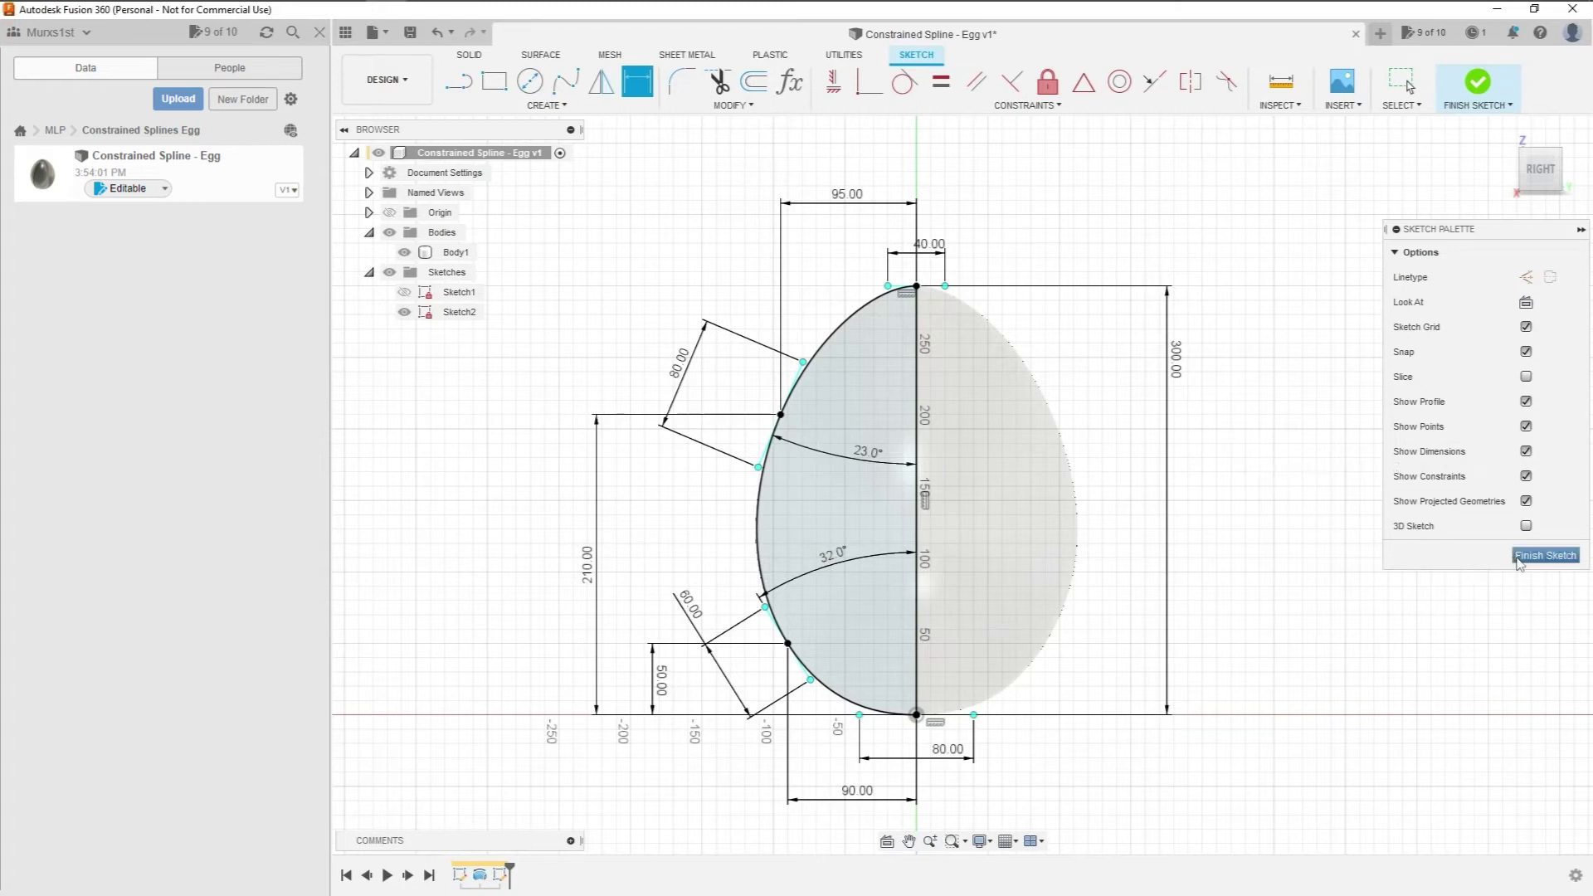
- Finish the sketch, hide the original egg body, and revolve the half profile 360° about the centre line as a new body
{"action": "left_click", "coordinate": [1545, 555]}
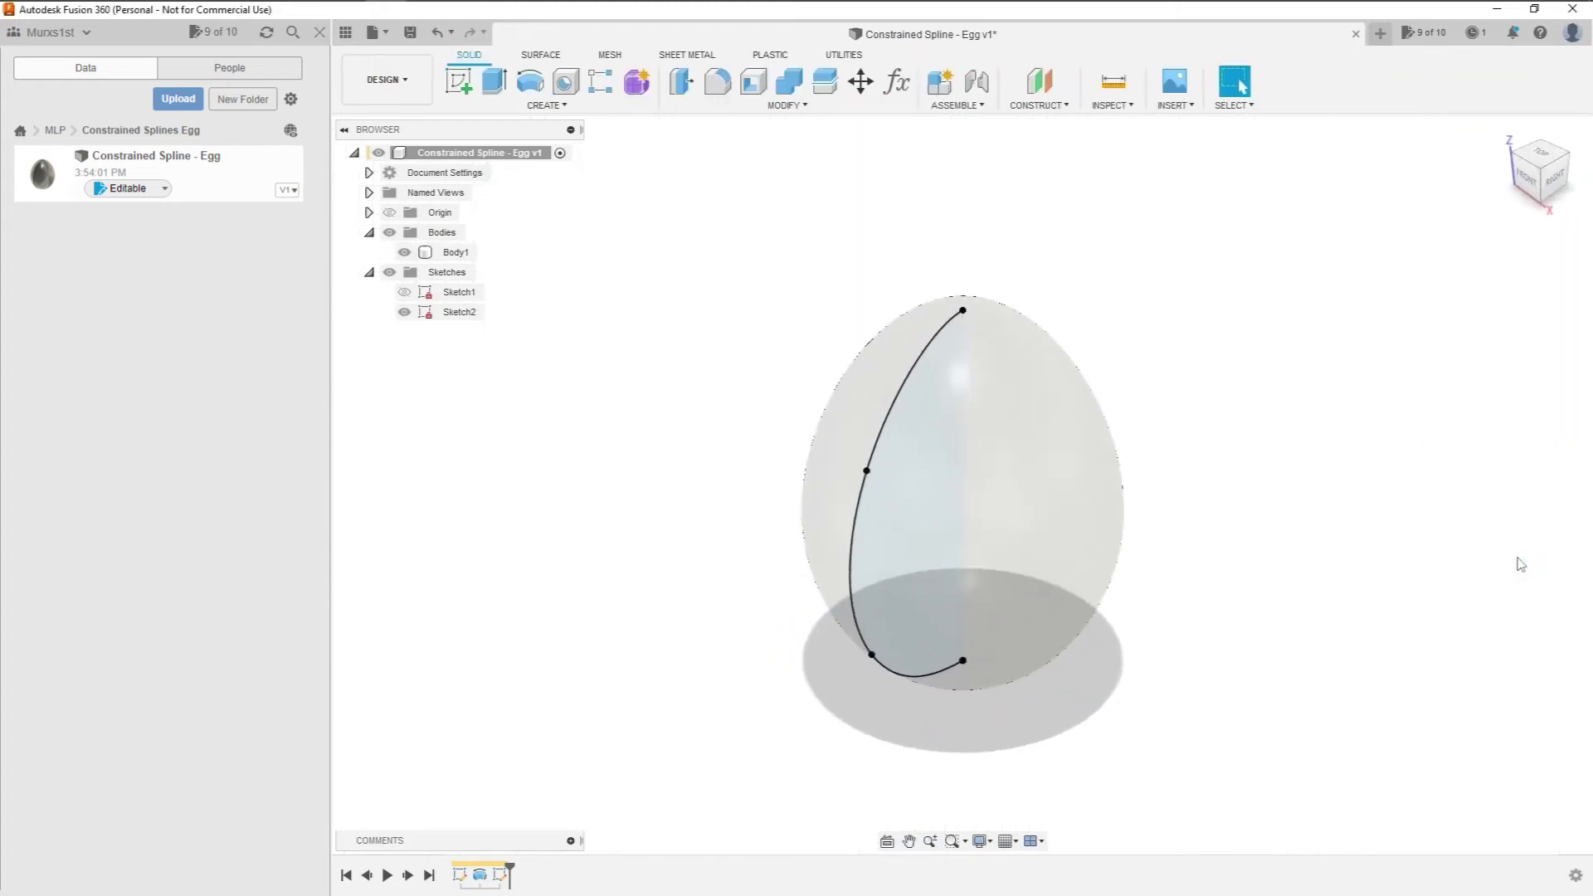
{"action": "left_click", "coordinate": [404, 252]}
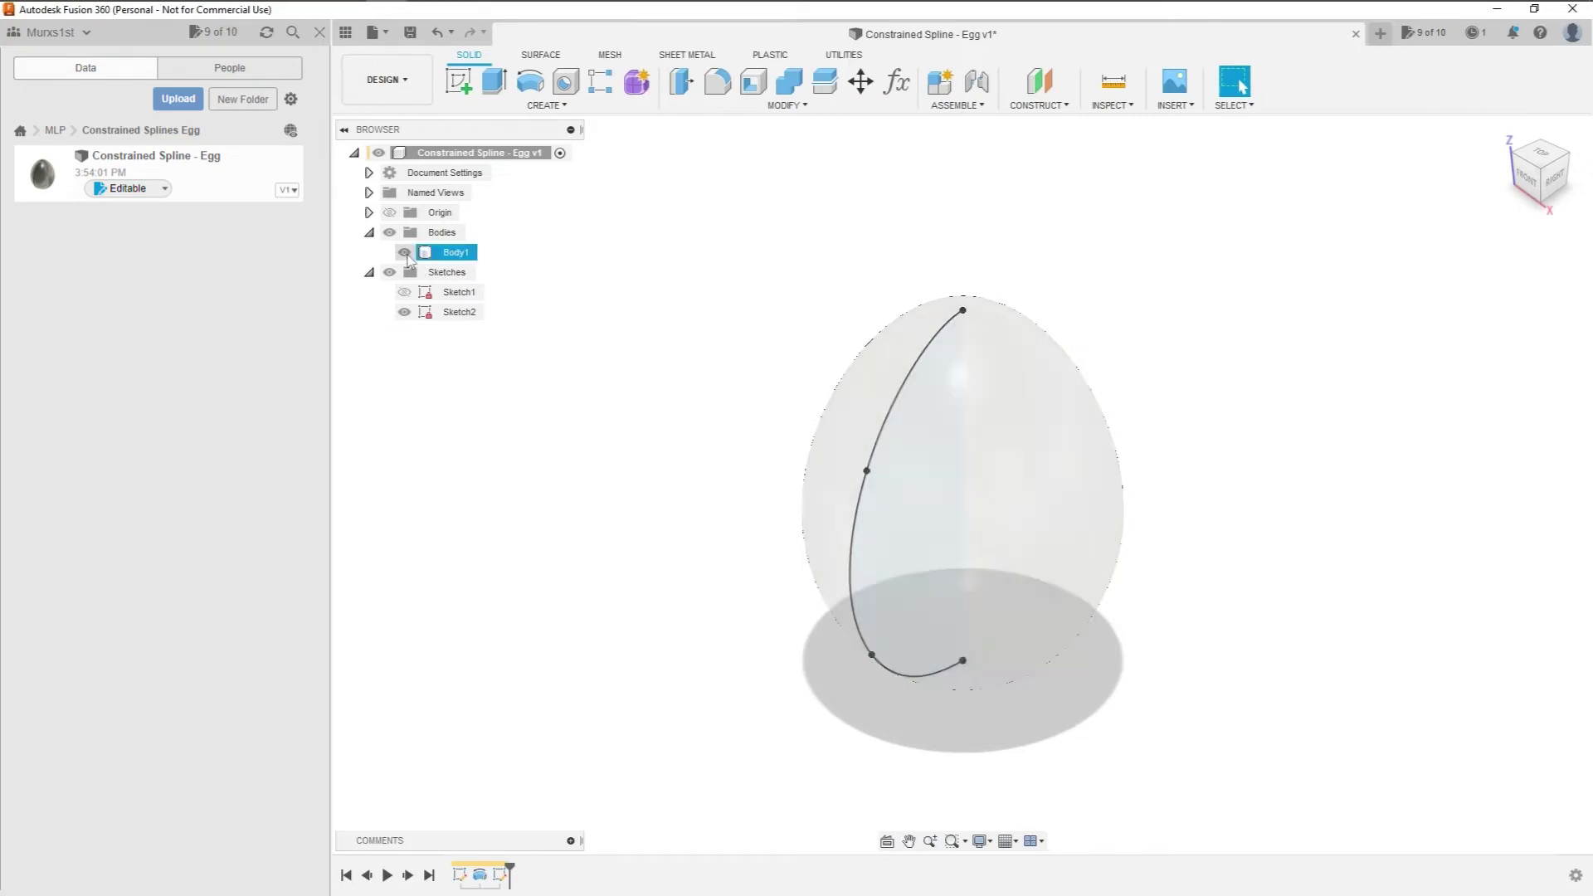
{"action": "left_click", "coordinate": [530, 81]}
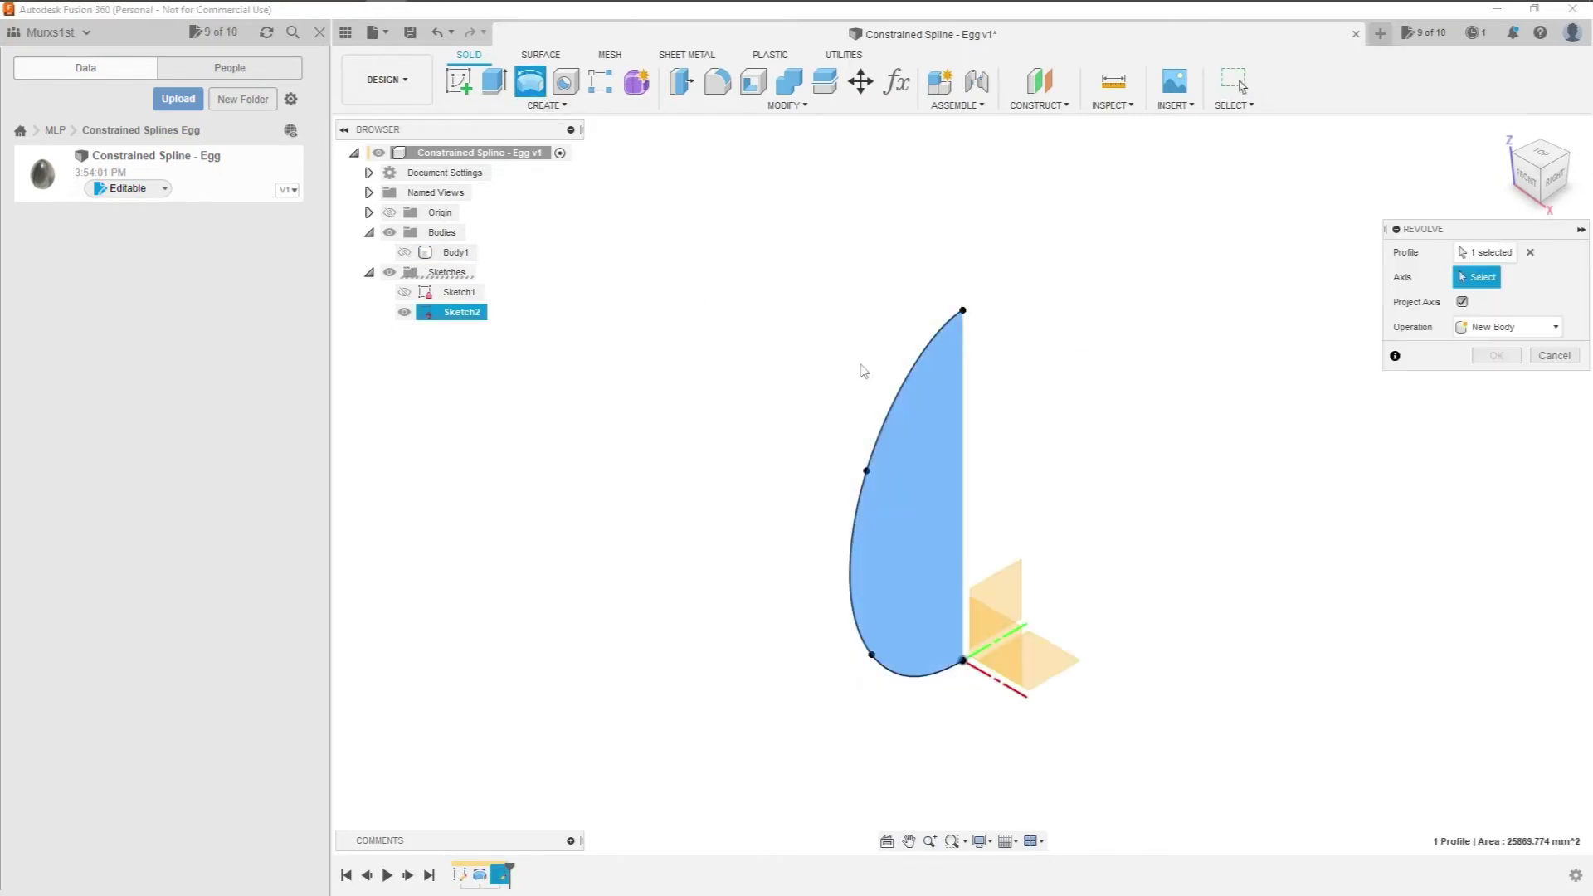
{"action": "left_click", "coordinate": [965, 473]}
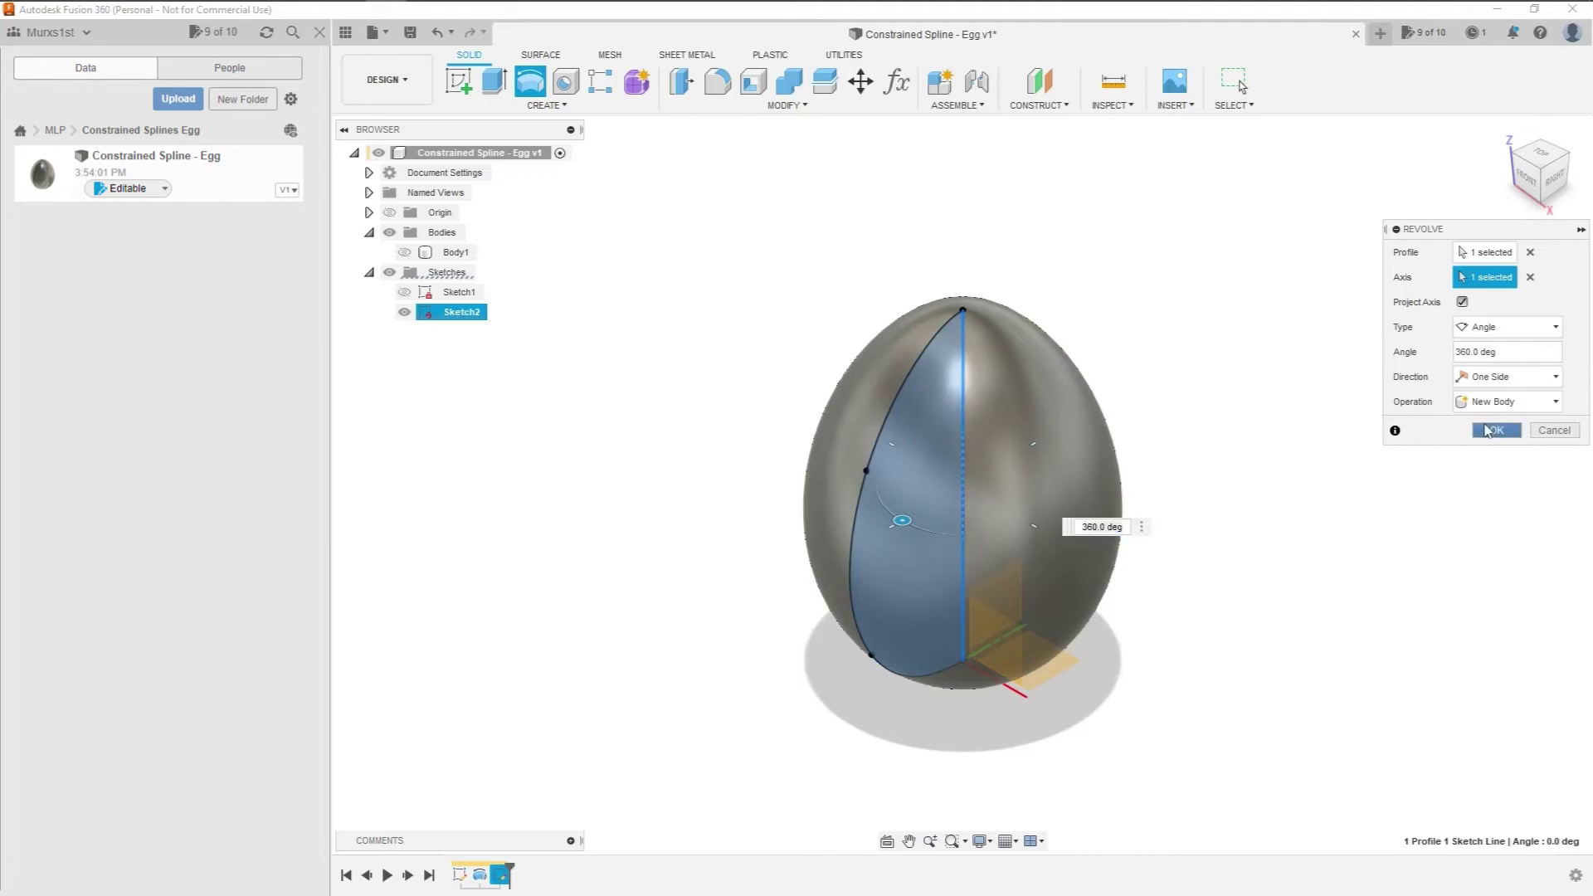
{"action": "left_click", "coordinate": [1493, 430]}
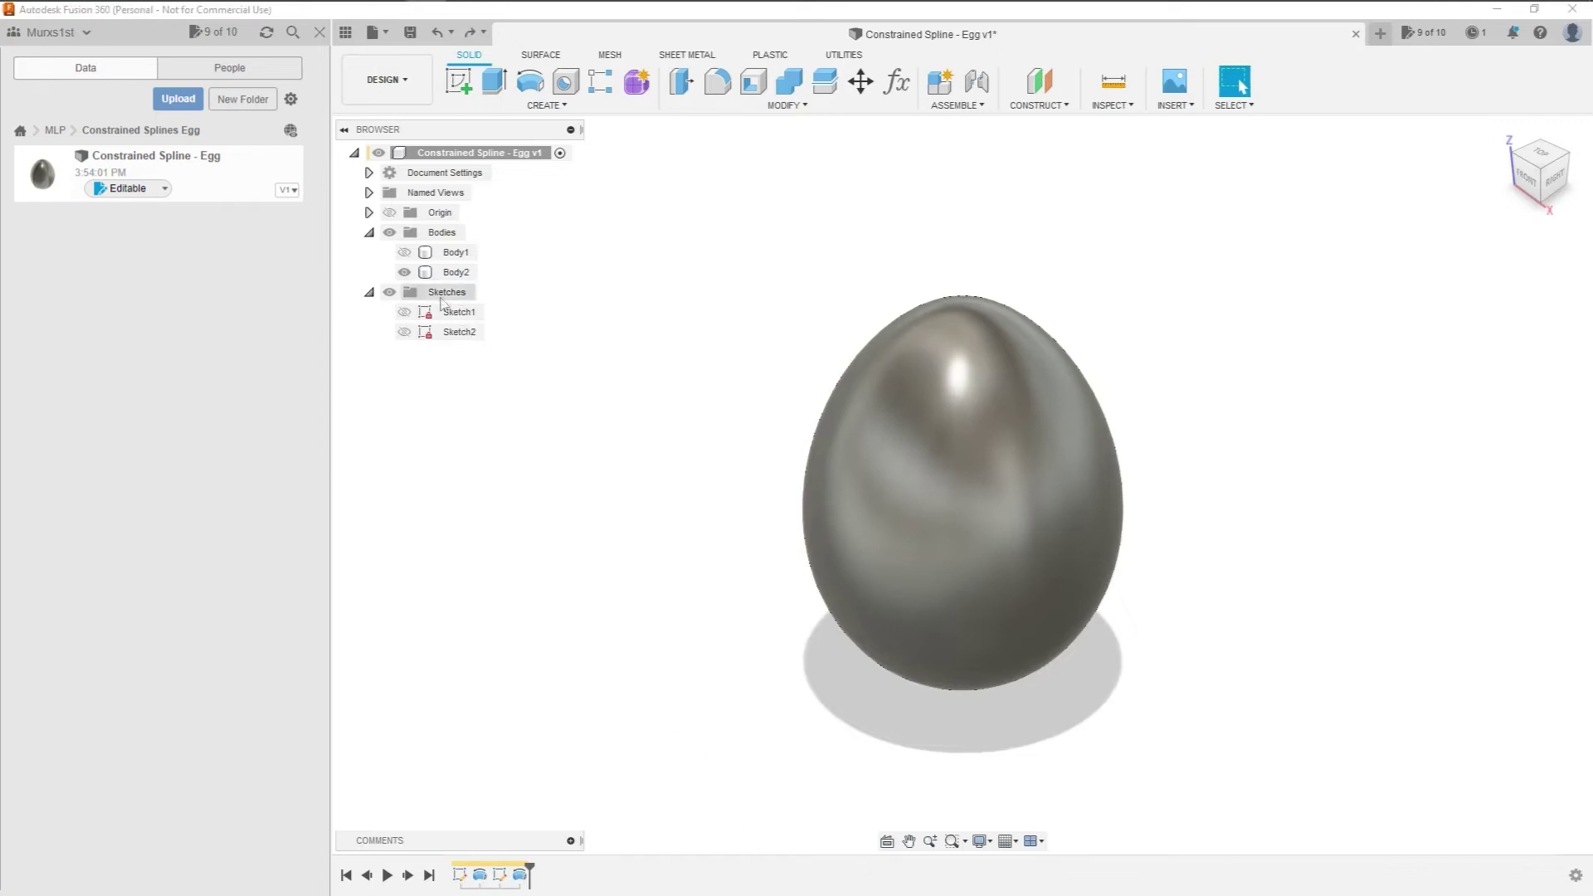
- Set the new egg body's opacity to 50%
{"action": "right_click", "coordinate": [425, 273]}
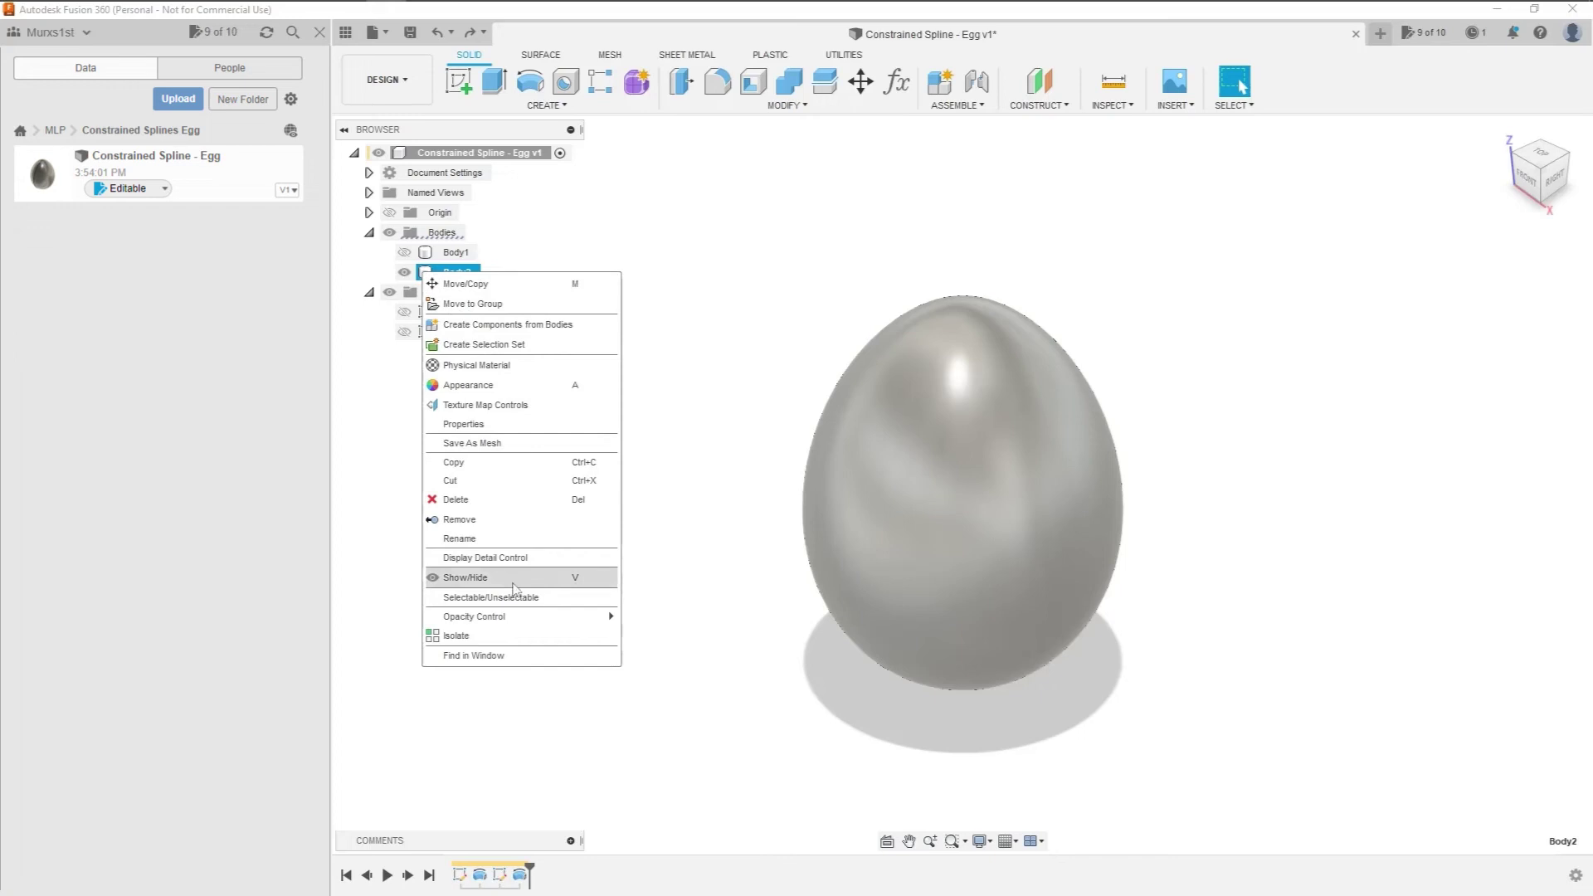
{"action": "mouse_move", "coordinate": [531, 618]}
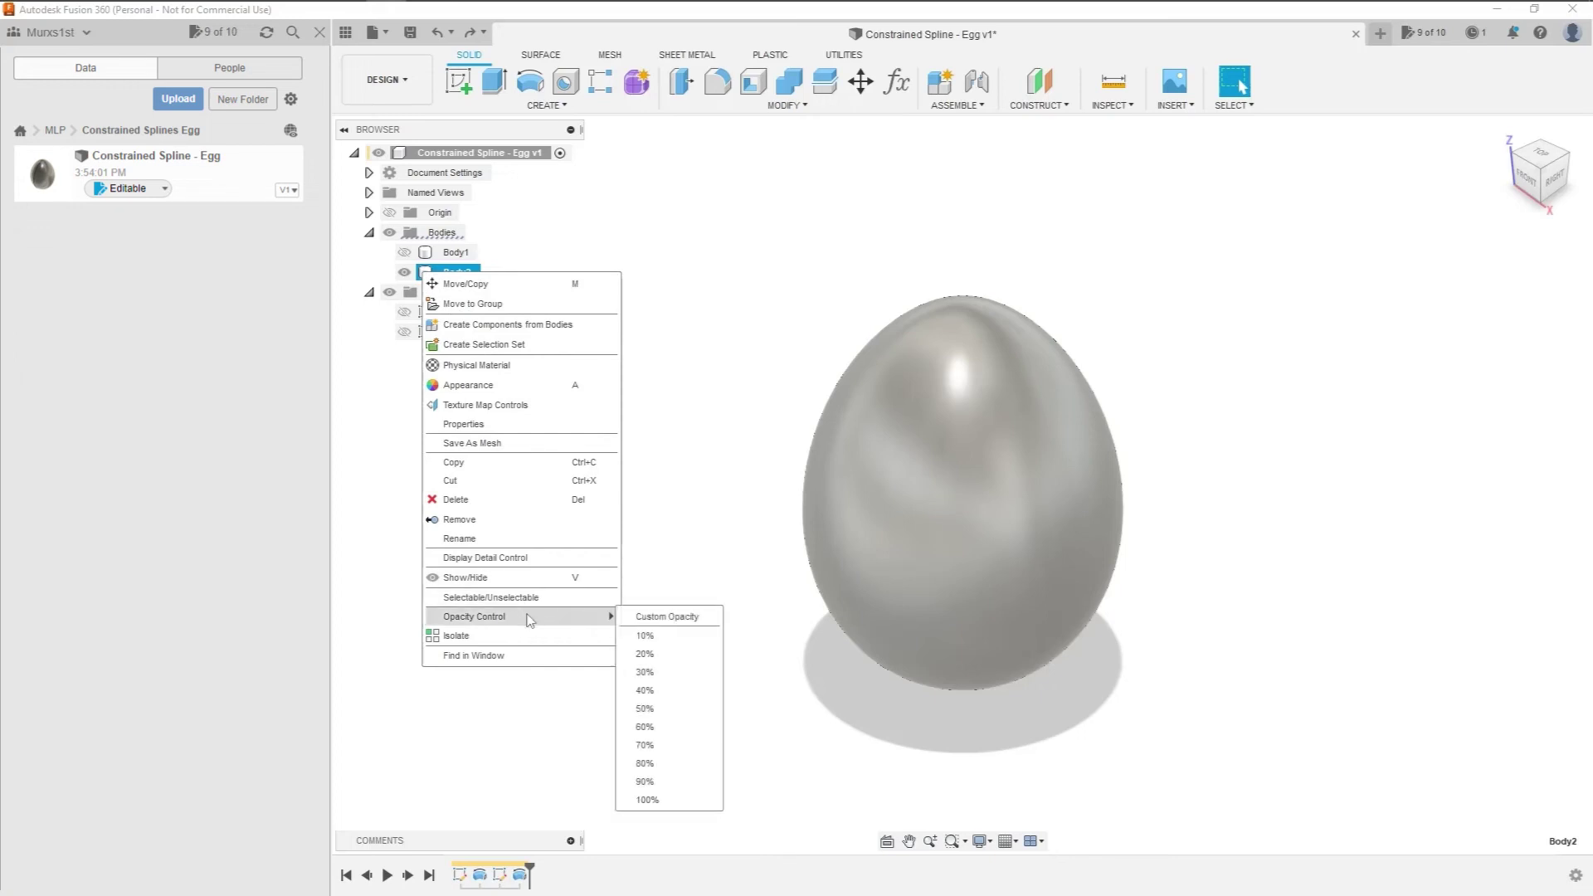
{"action": "left_click", "coordinate": [682, 710]}
{"action": "left_click", "coordinate": [684, 715]}
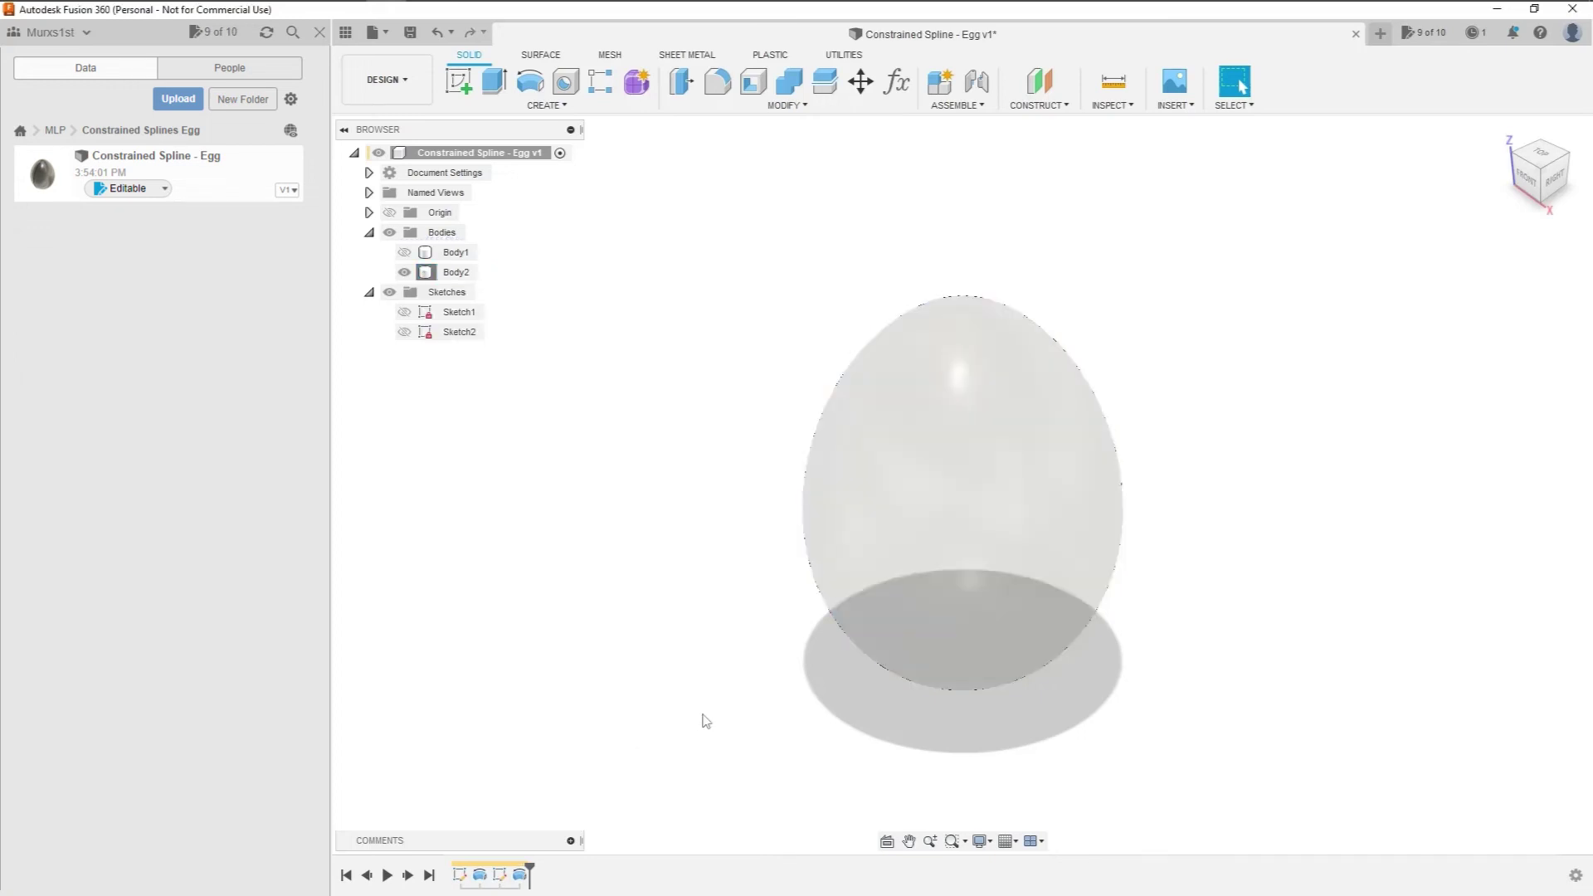
- Start a sketch on the vertical plane facing the right view and draw a 300 mm vertical line from the origin, with its dimension outside the egg
{"action": "left_click", "coordinate": [459, 82]}
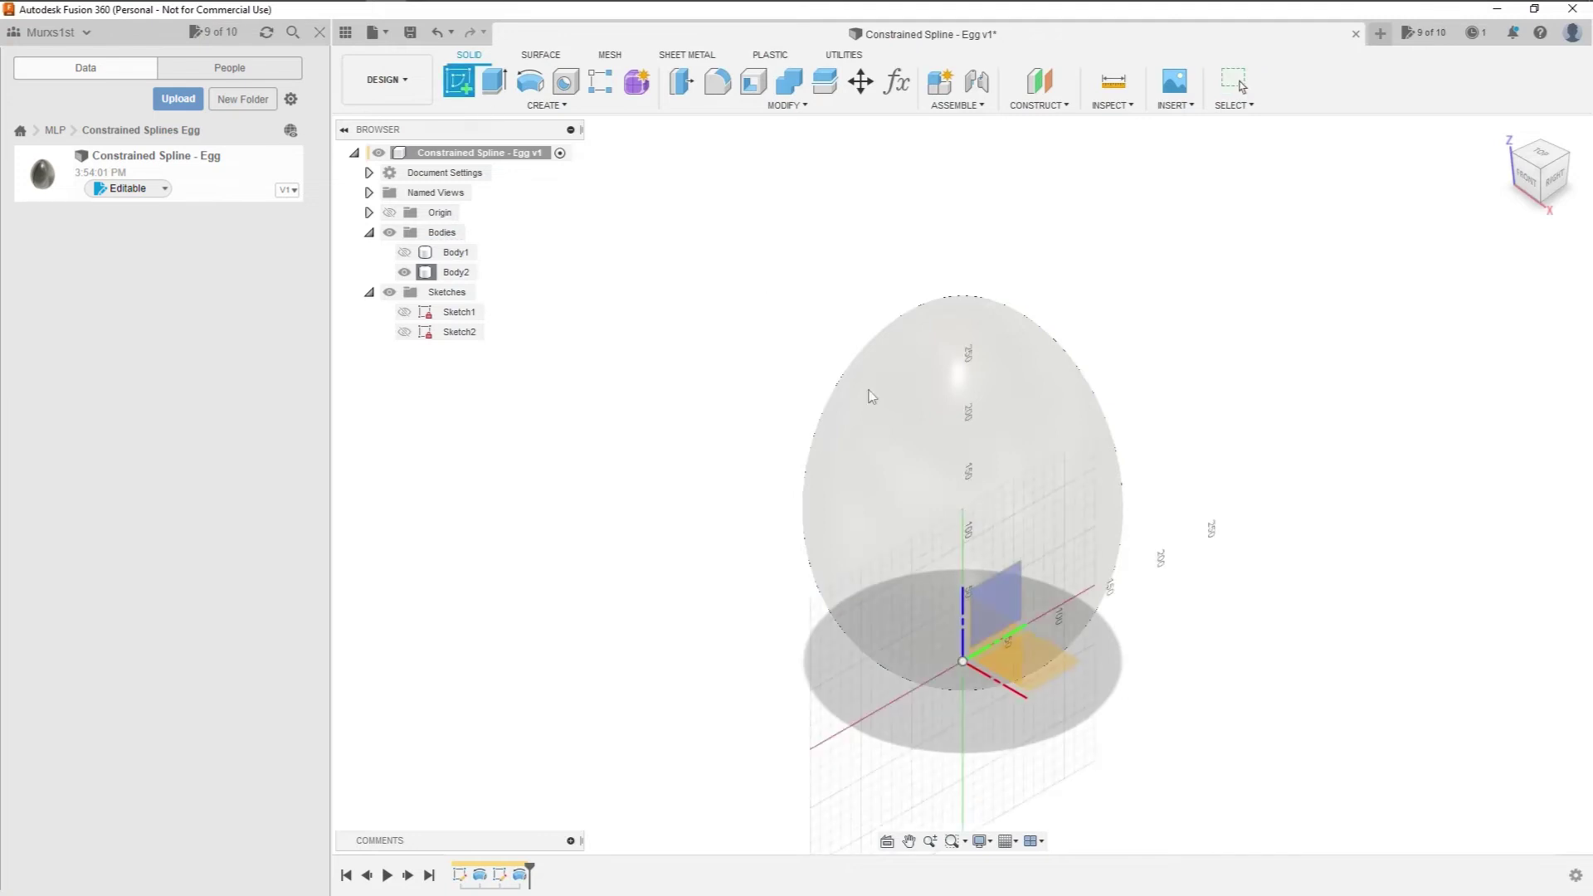
{"action": "left_click", "coordinate": [1011, 589]}
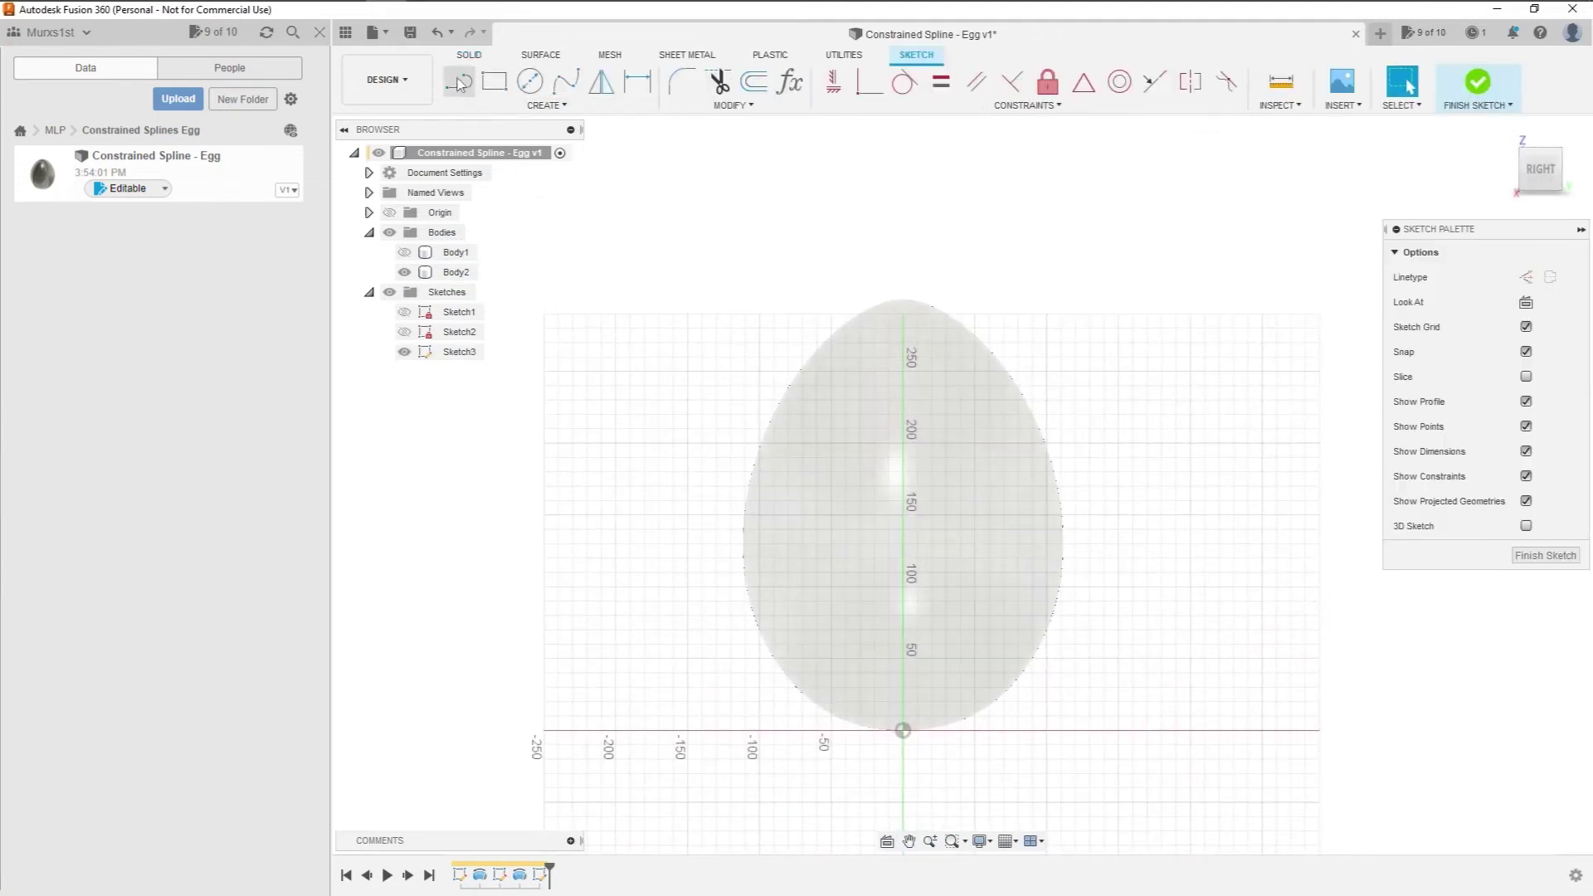
{"action": "left_click", "coordinate": [903, 733]}
{"action": "left_click", "coordinate": [459, 81]}
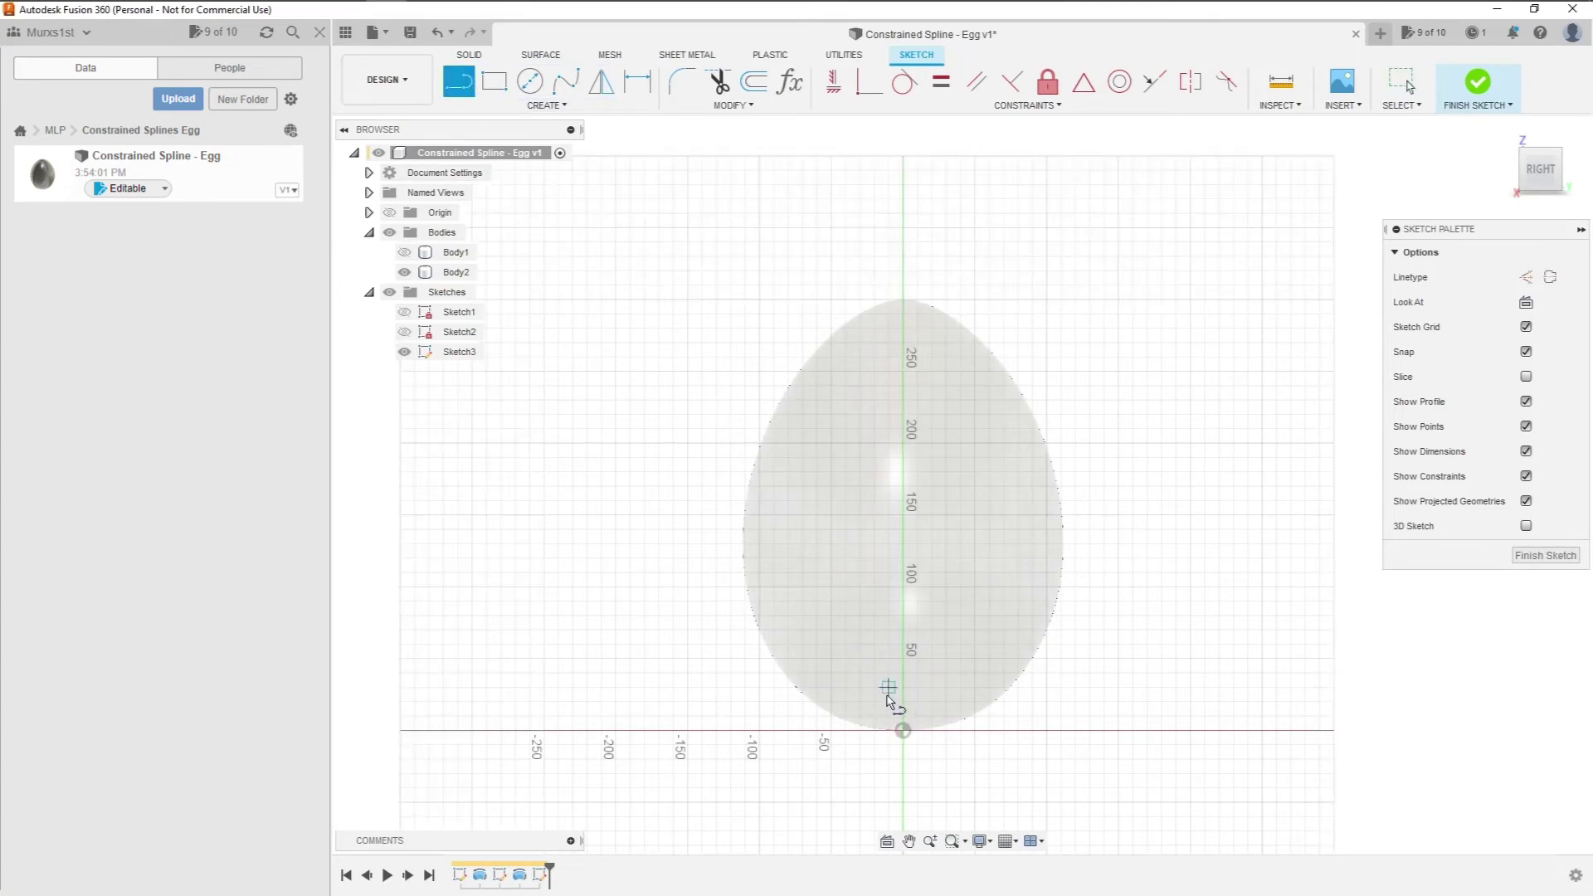
{"action": "left_click", "coordinate": [903, 732]}
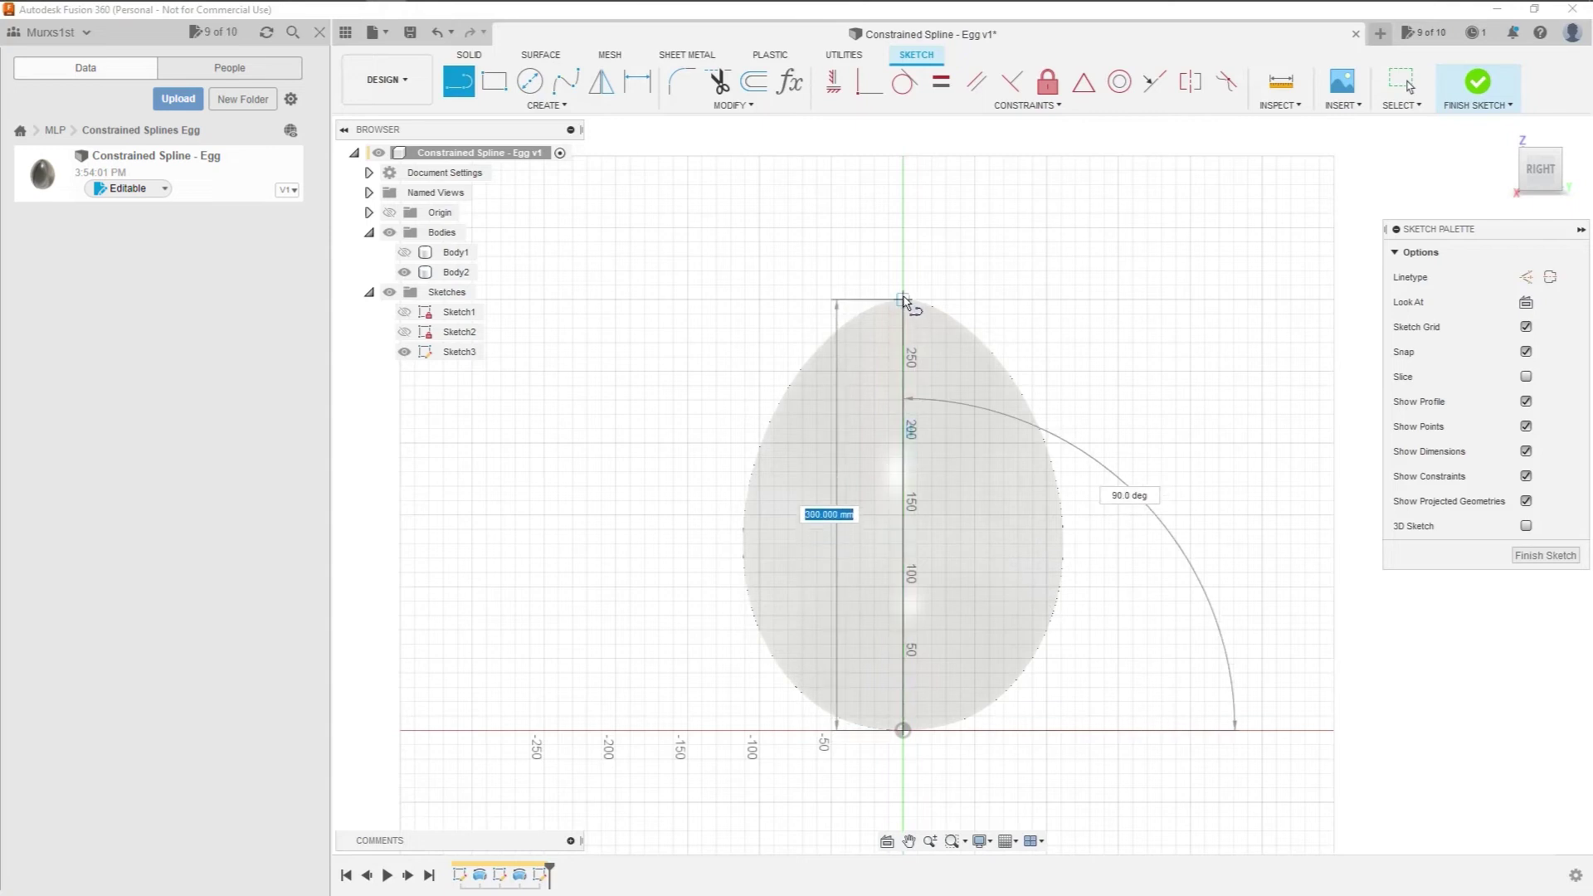
{"action": "type", "text": "300"}
{"action": "key", "text": "Return"}
{"action": "key", "text": "Escape"}
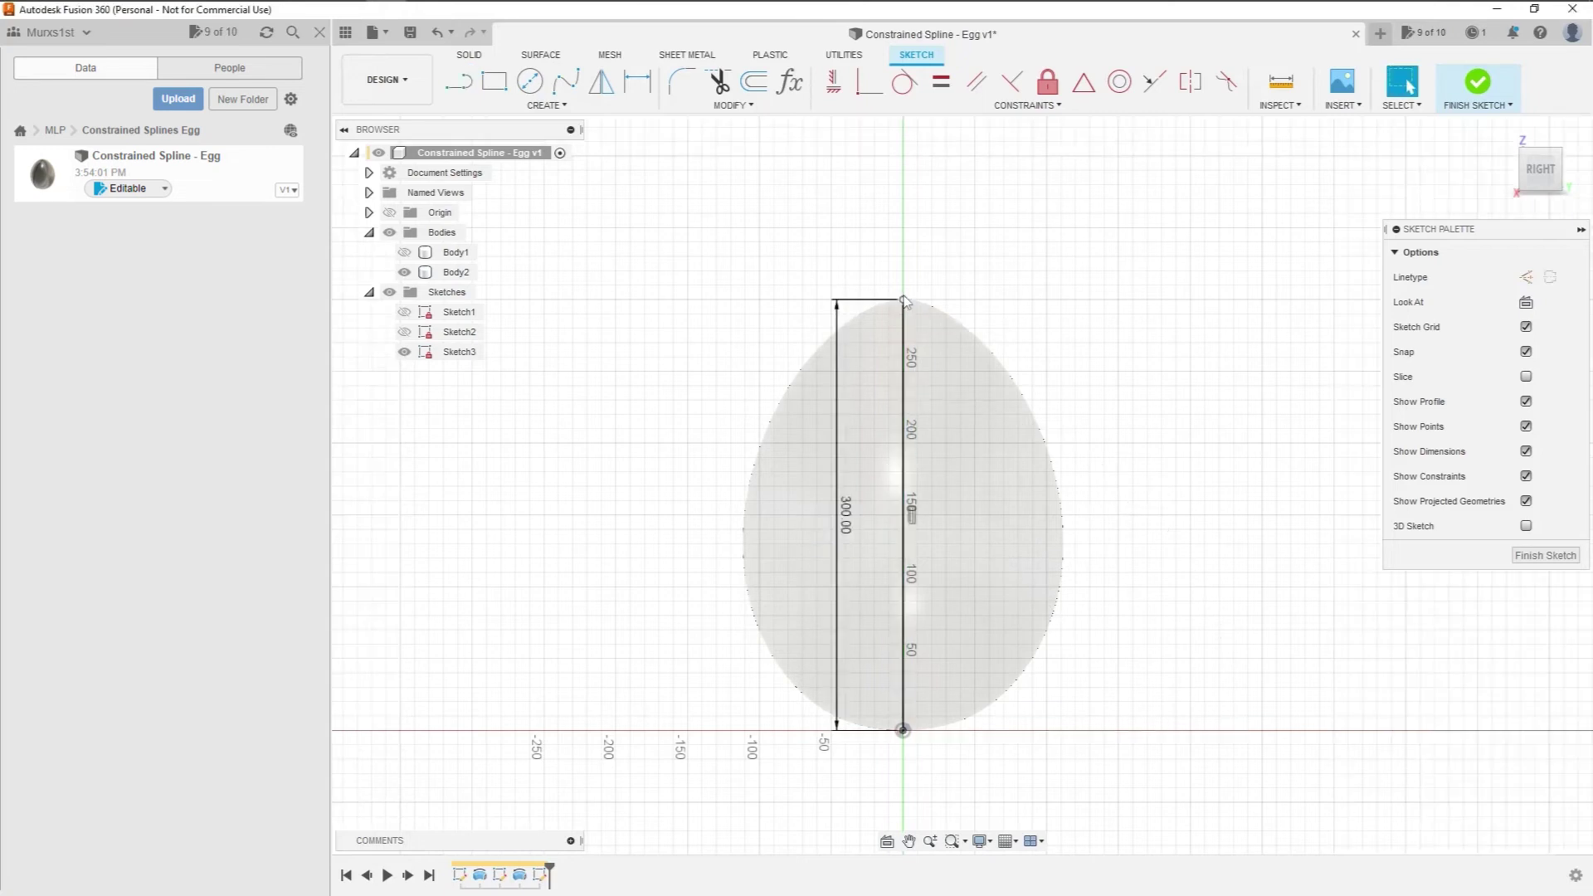
{"action": "left_click_drag", "start_coordinate": [841, 308], "coordinate": [1124, 309]}
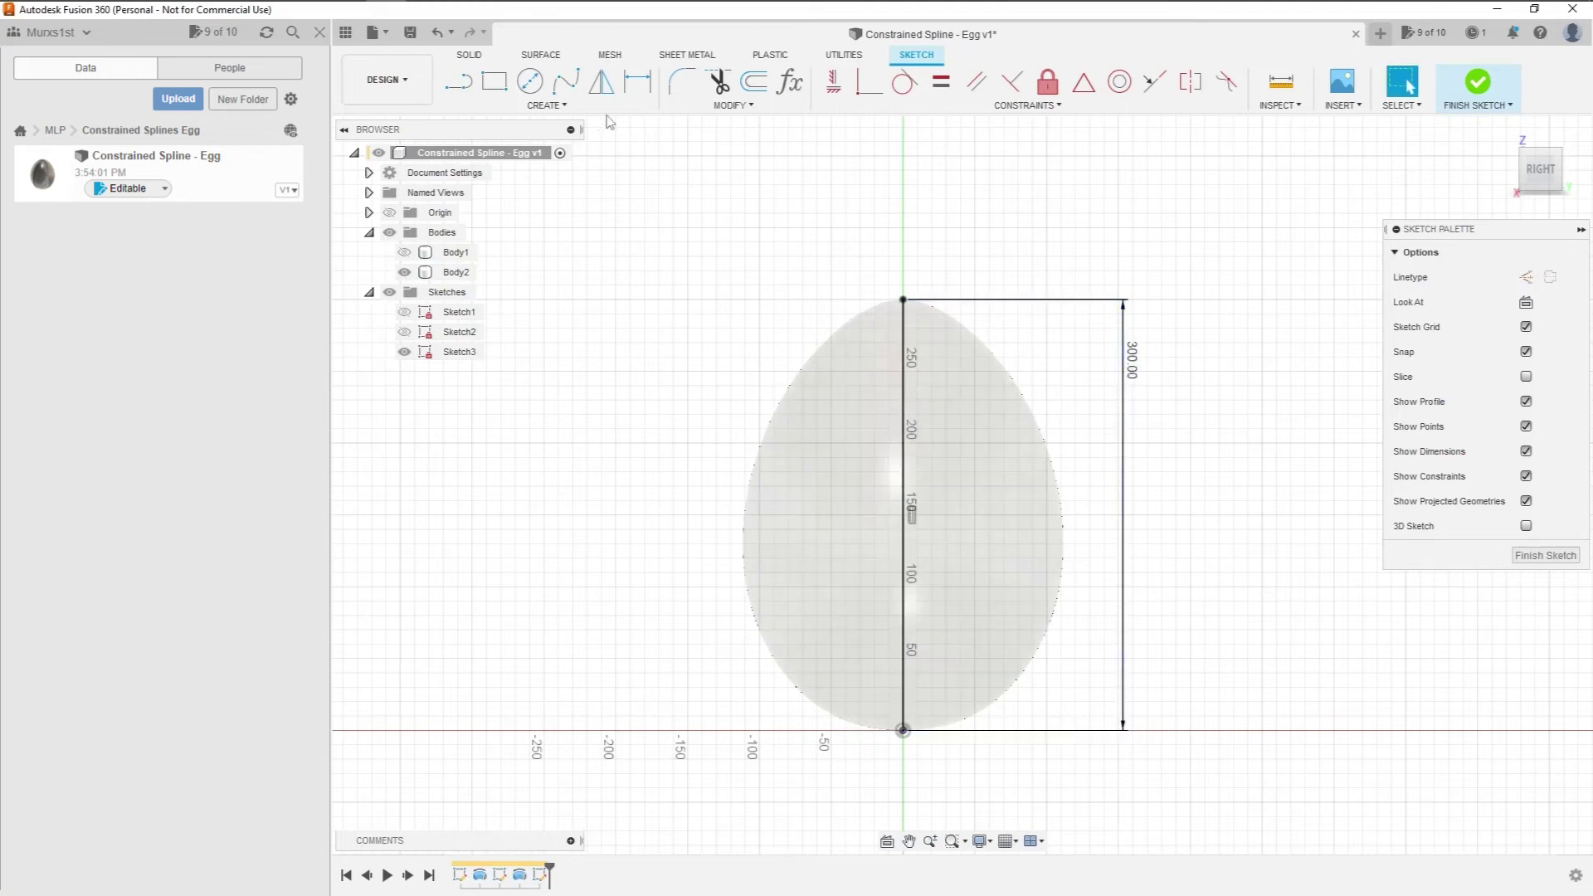
- Draw a control point spline from the egg's tip to the origin, placing four intermediate control points around the egg's outline on one side
{"action": "left_click", "coordinate": [547, 106]}
{"action": "mouse_move", "coordinate": [526, 260]}
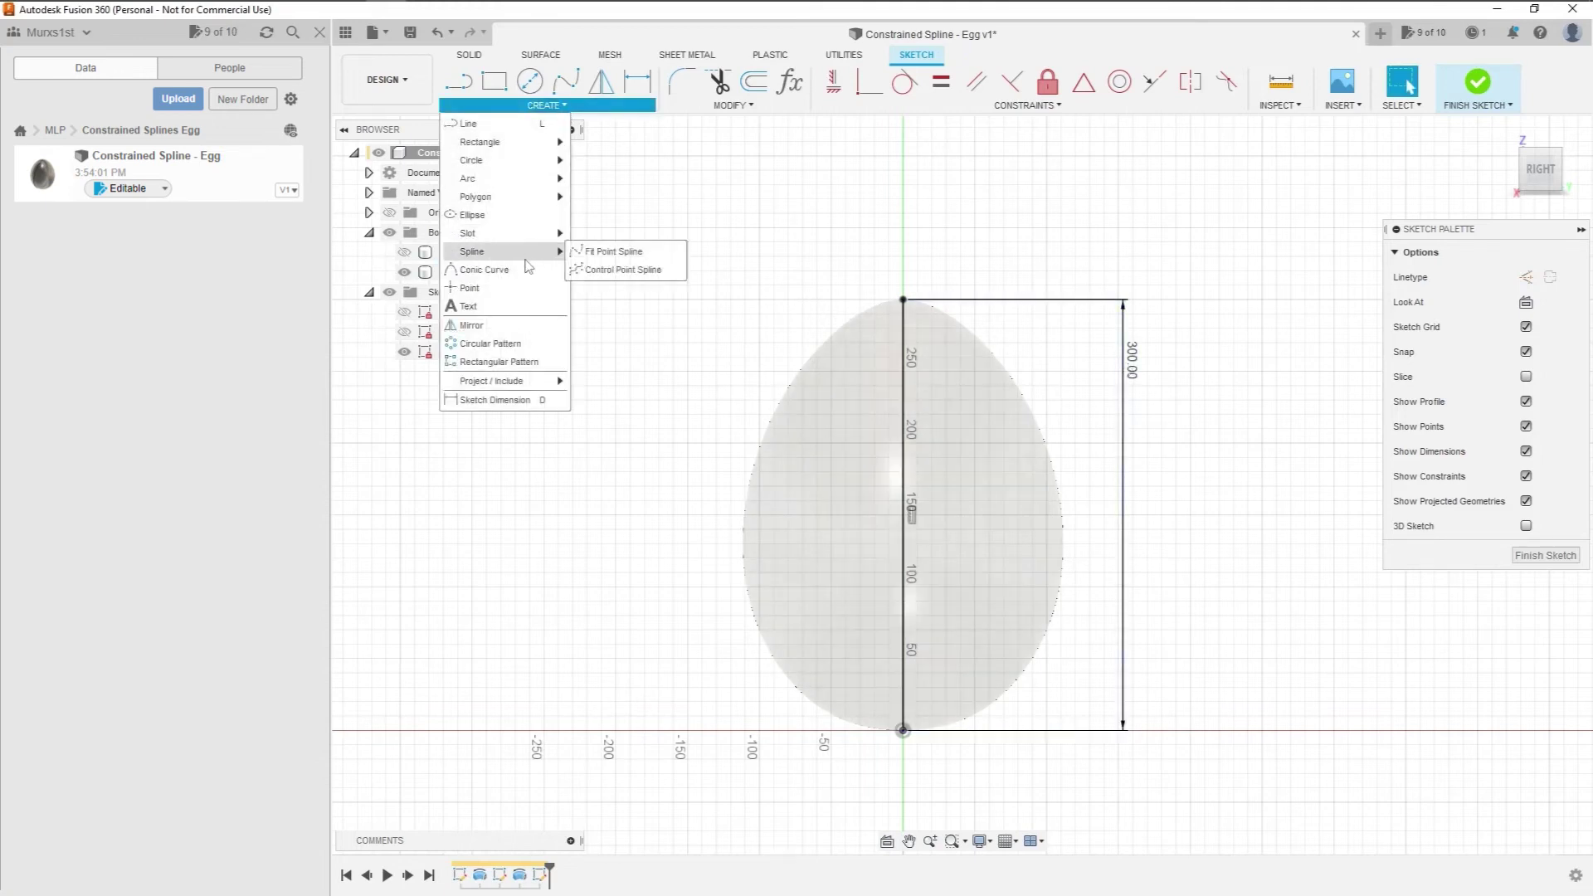
{"action": "left_click", "coordinate": [640, 270]}
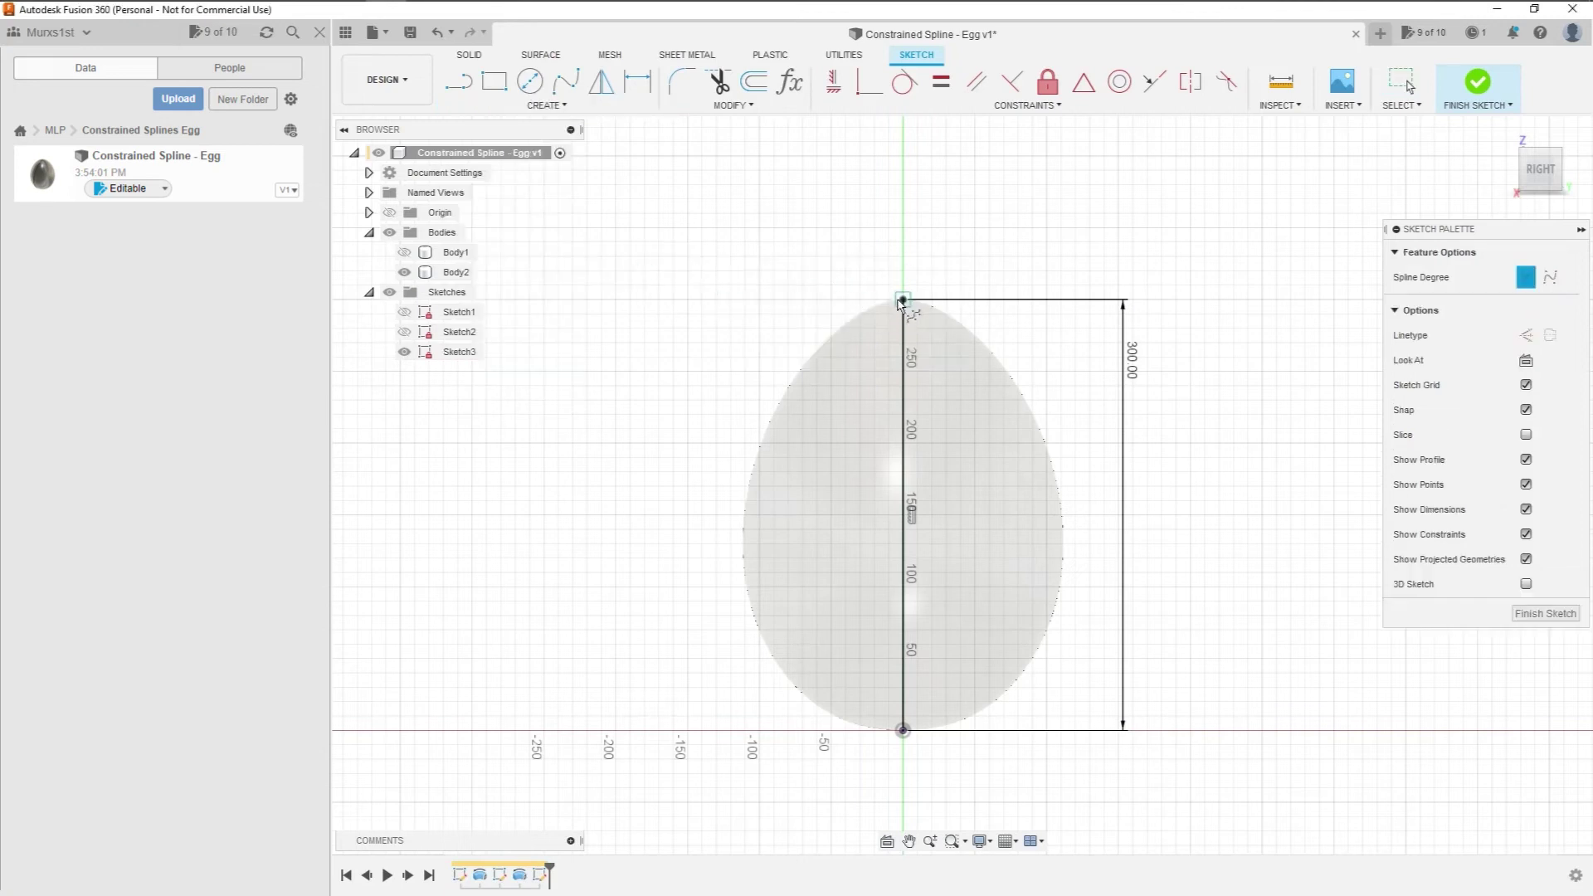
{"action": "left_click", "coordinate": [845, 300]}
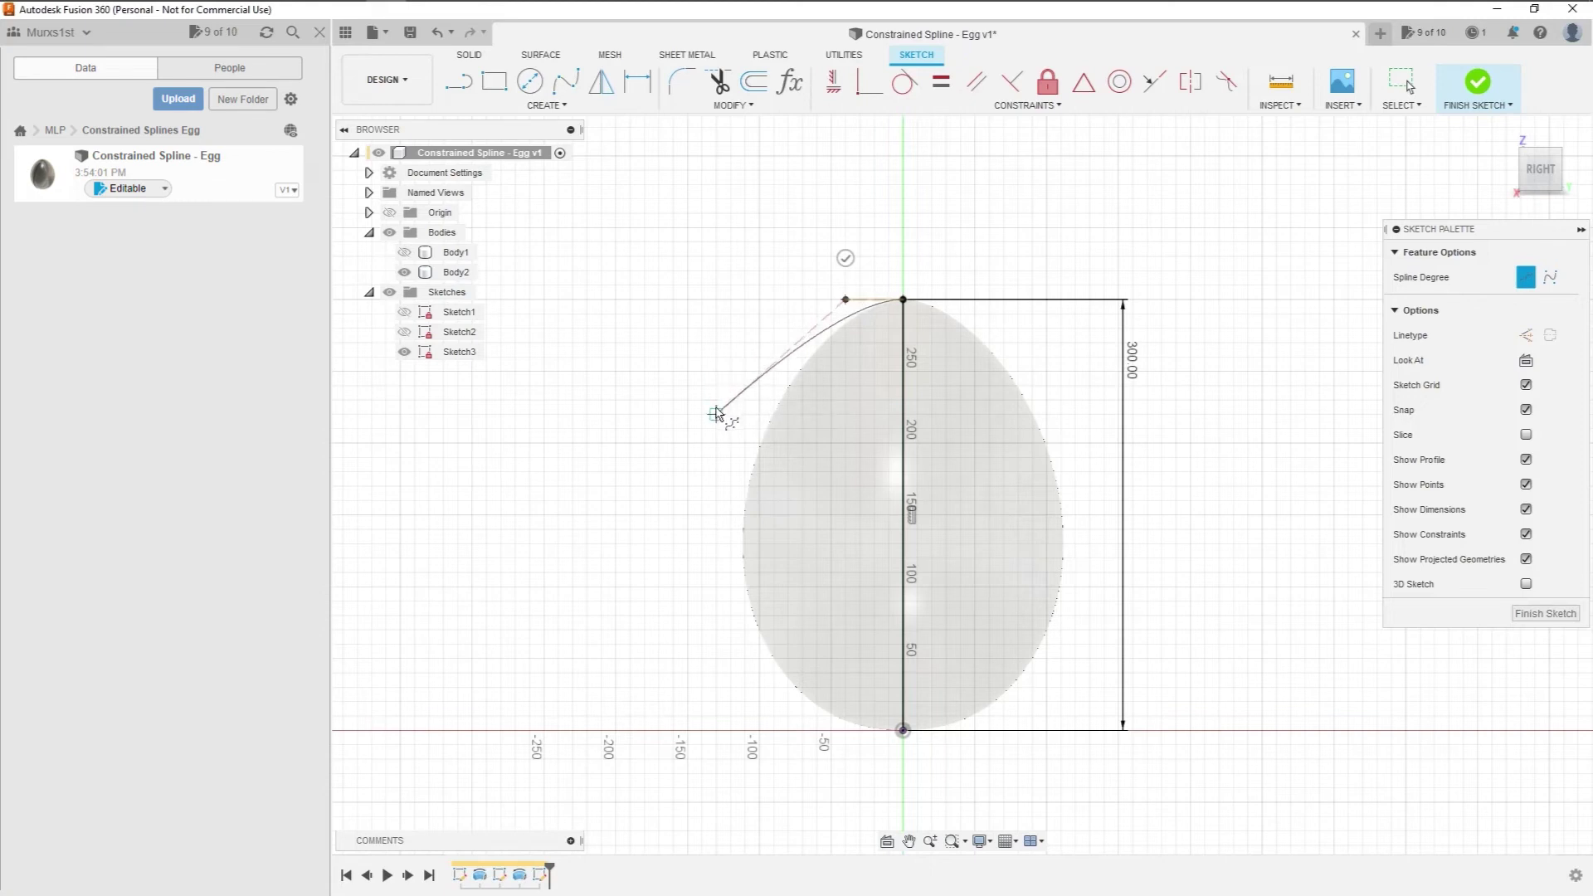
{"action": "left_click", "coordinate": [711, 408]}
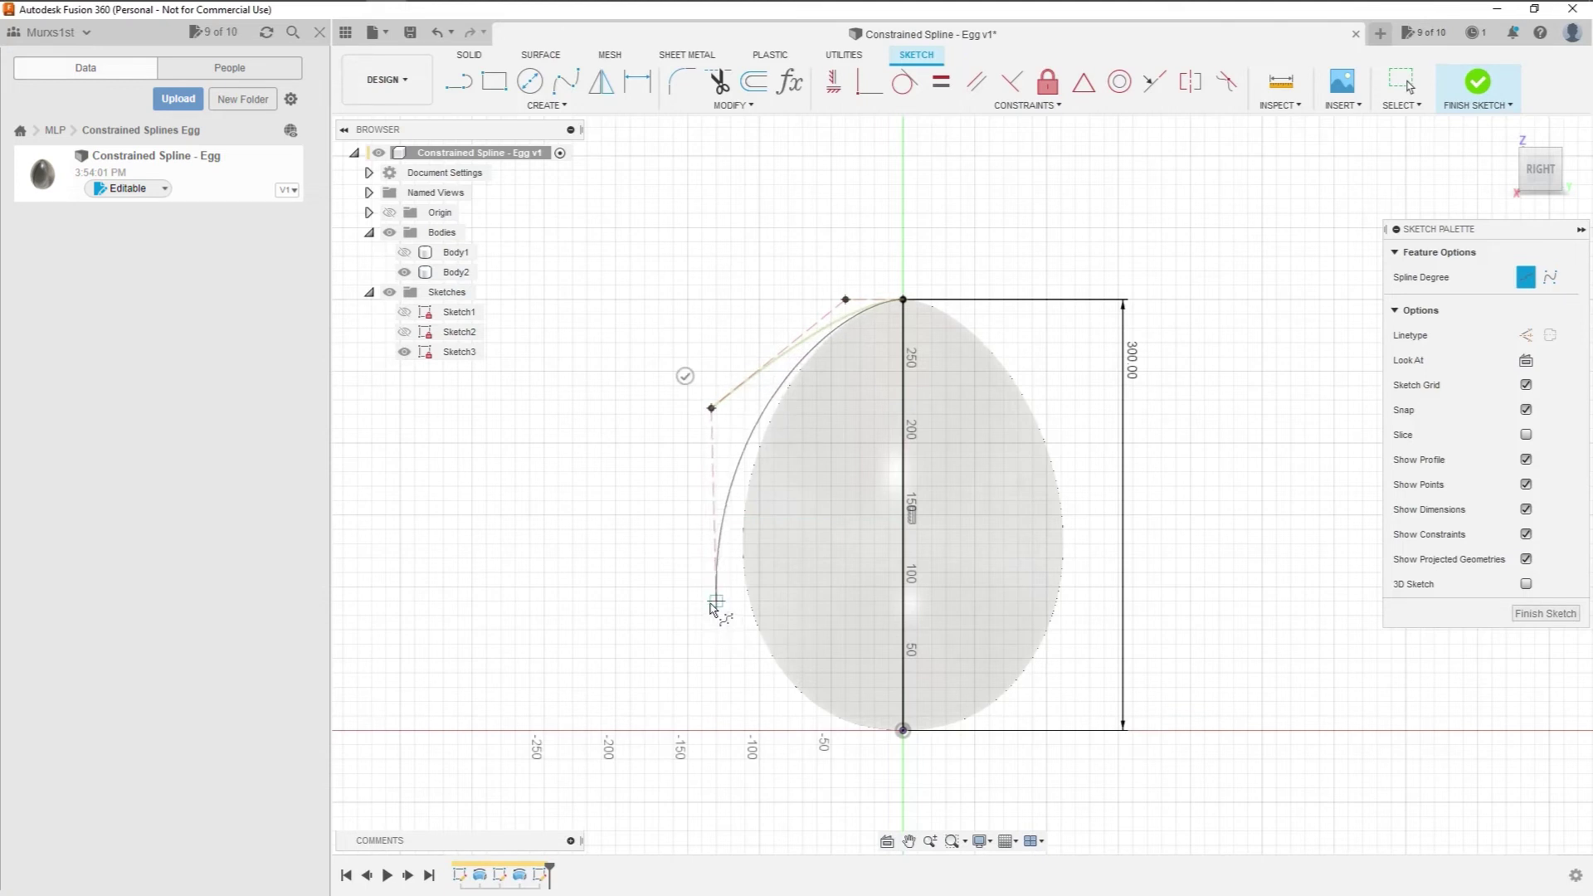
{"action": "left_click", "coordinate": [703, 601]}
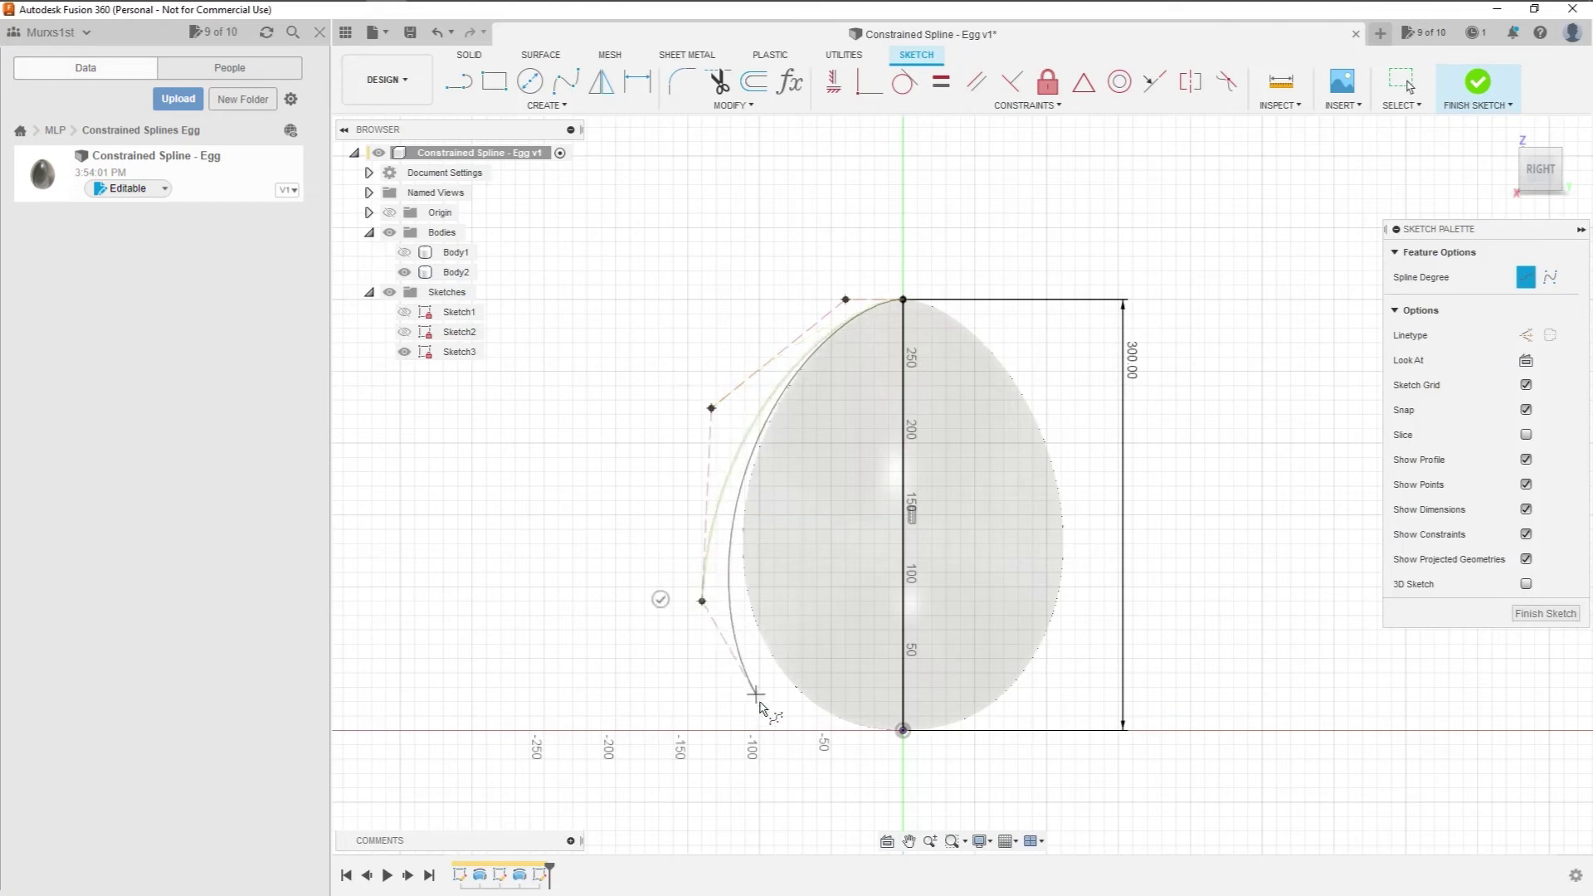
{"action": "left_click", "coordinate": [789, 731]}
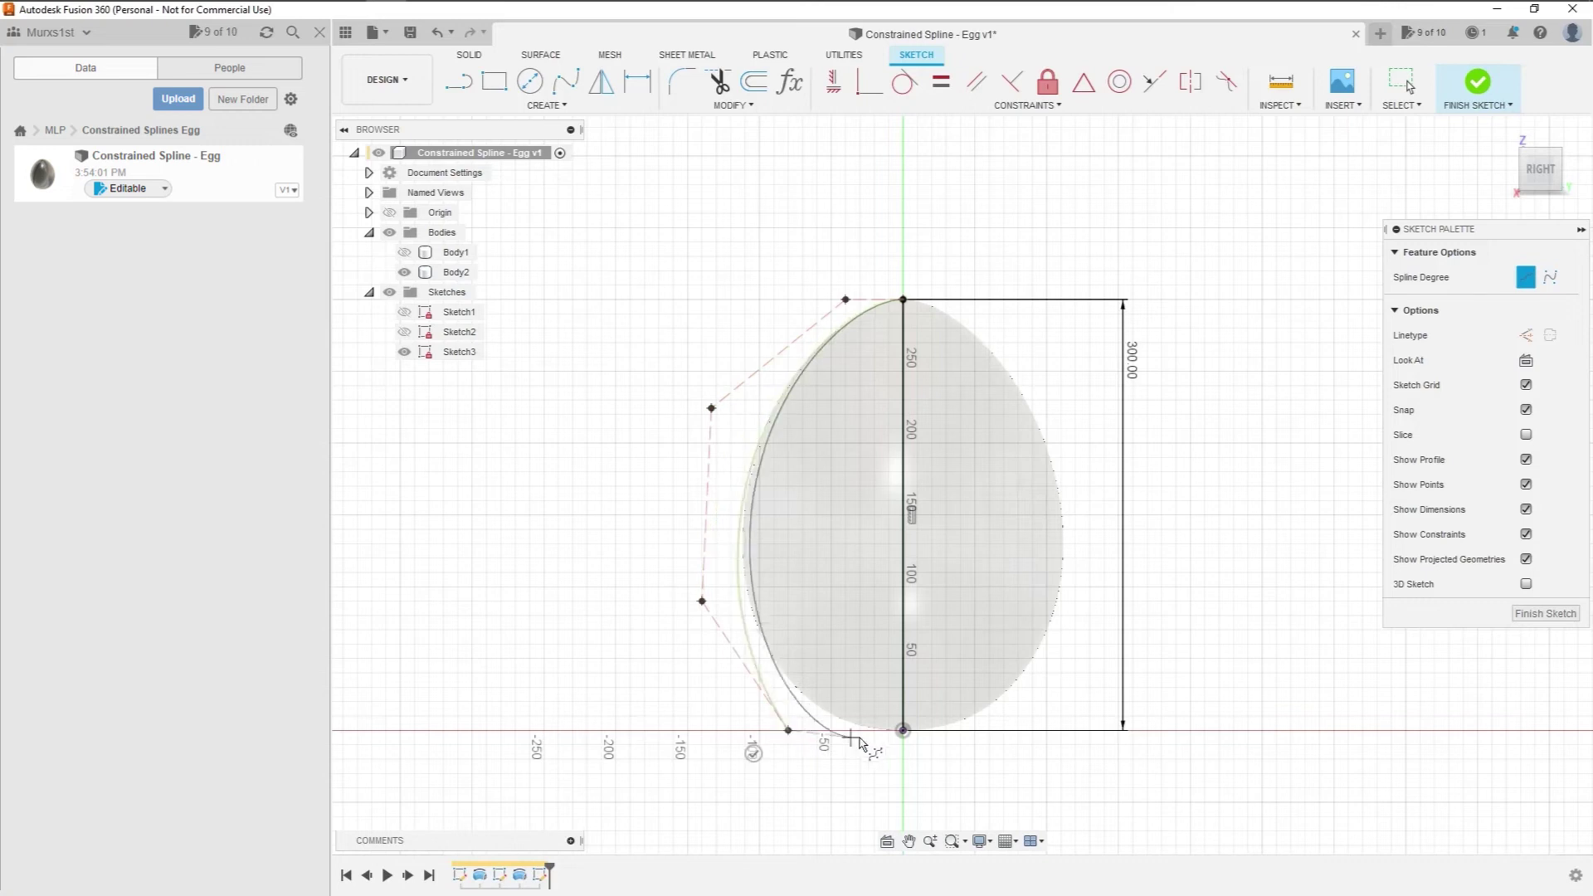
{"action": "left_click", "coordinate": [903, 730]}
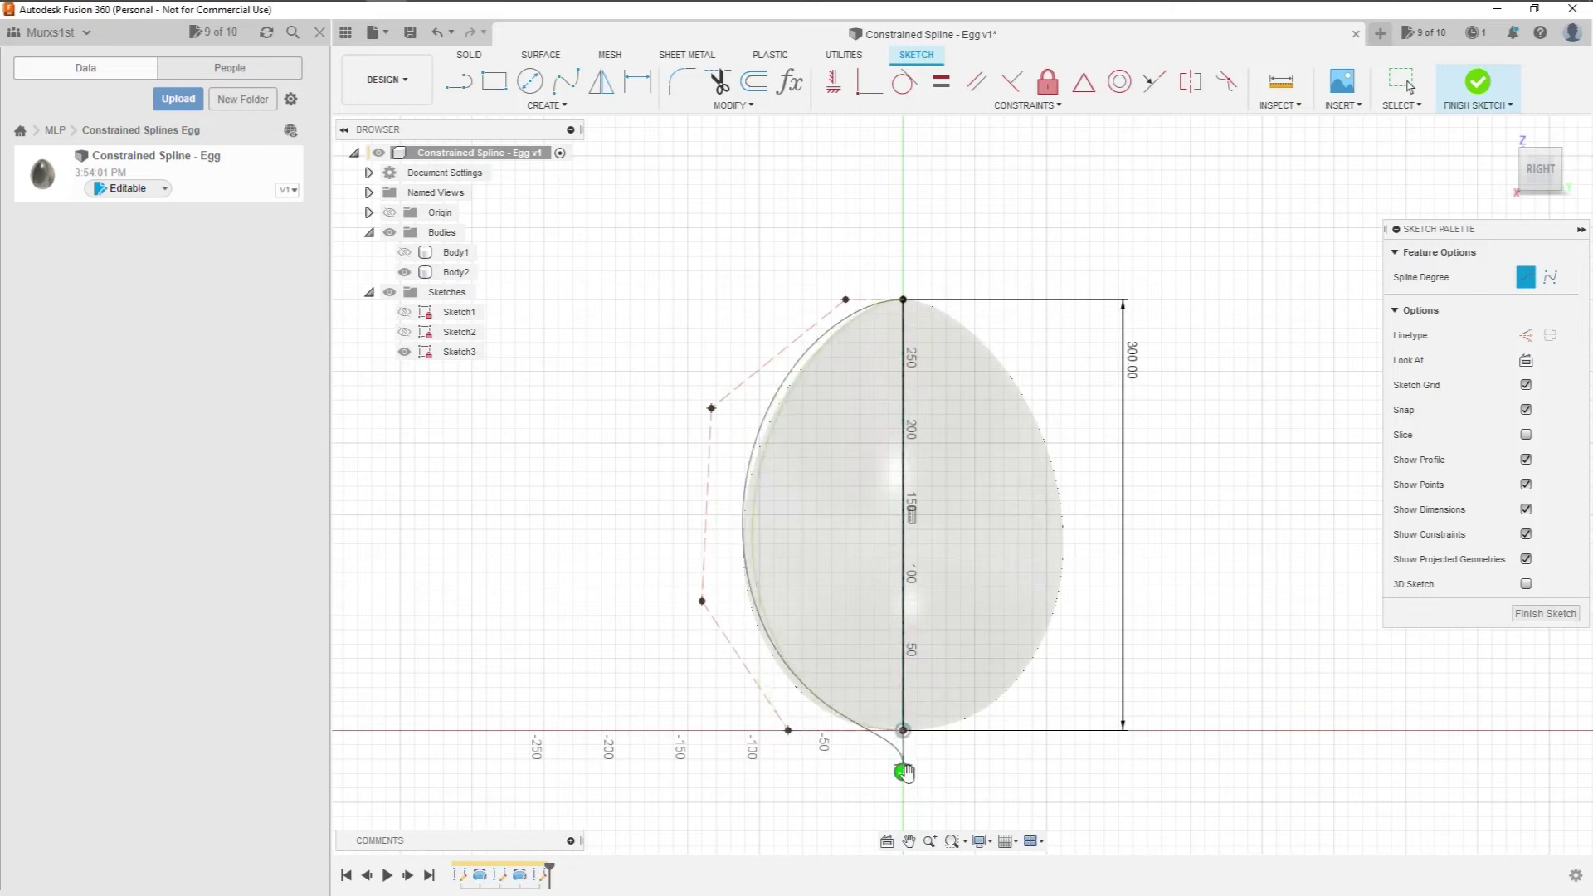
{"action": "left_click", "coordinate": [903, 772]}
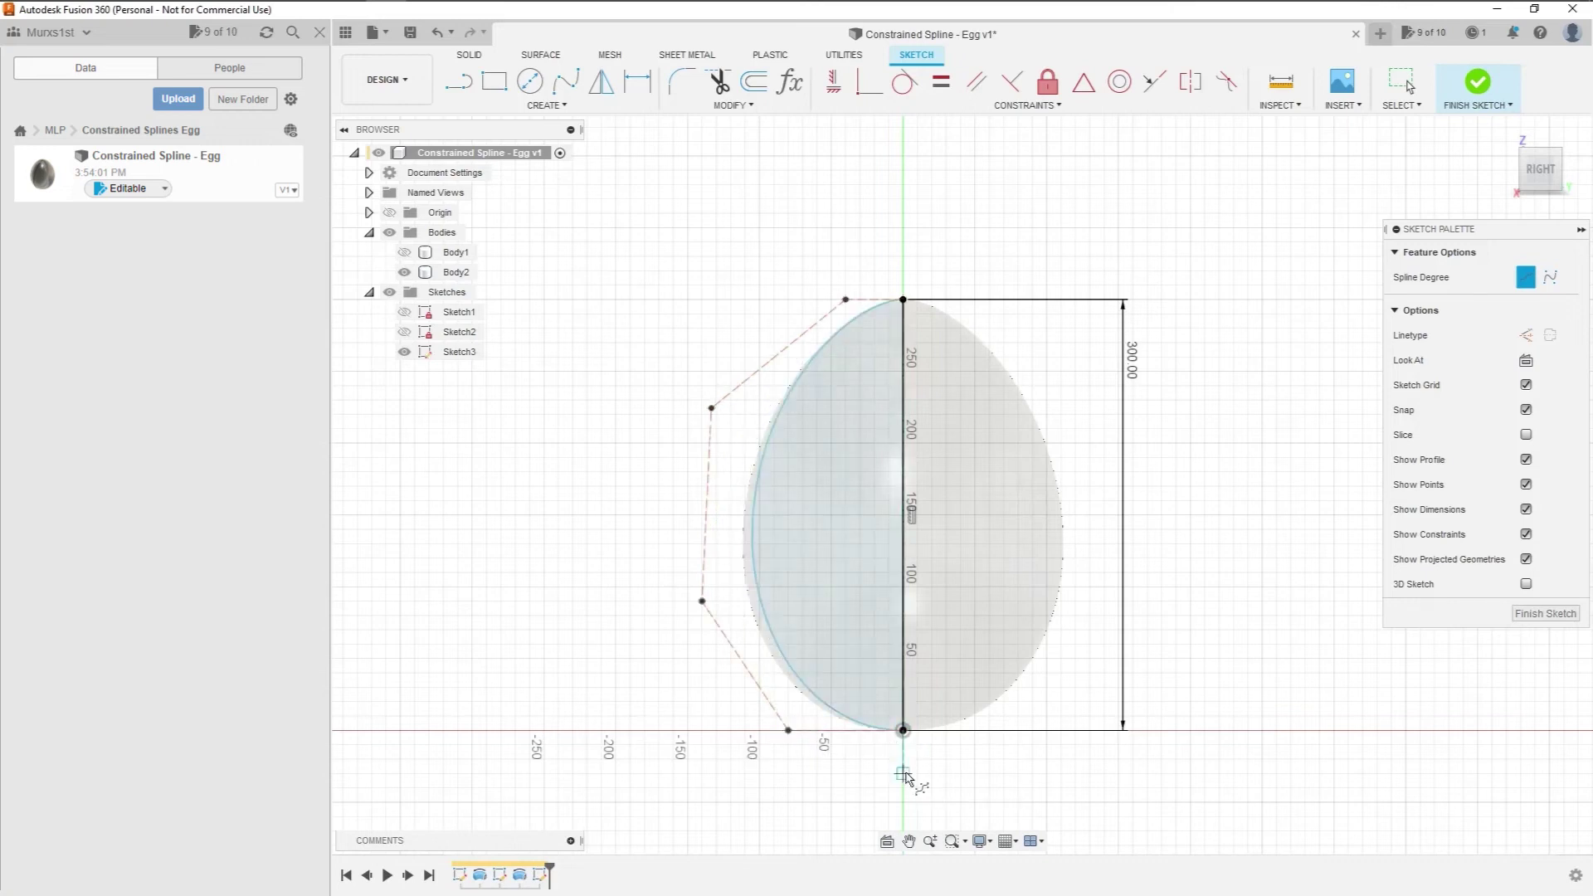
- Constrain the first and last segments of the spline's control polygon to be horizontal
{"action": "left_click", "coordinate": [828, 84]}
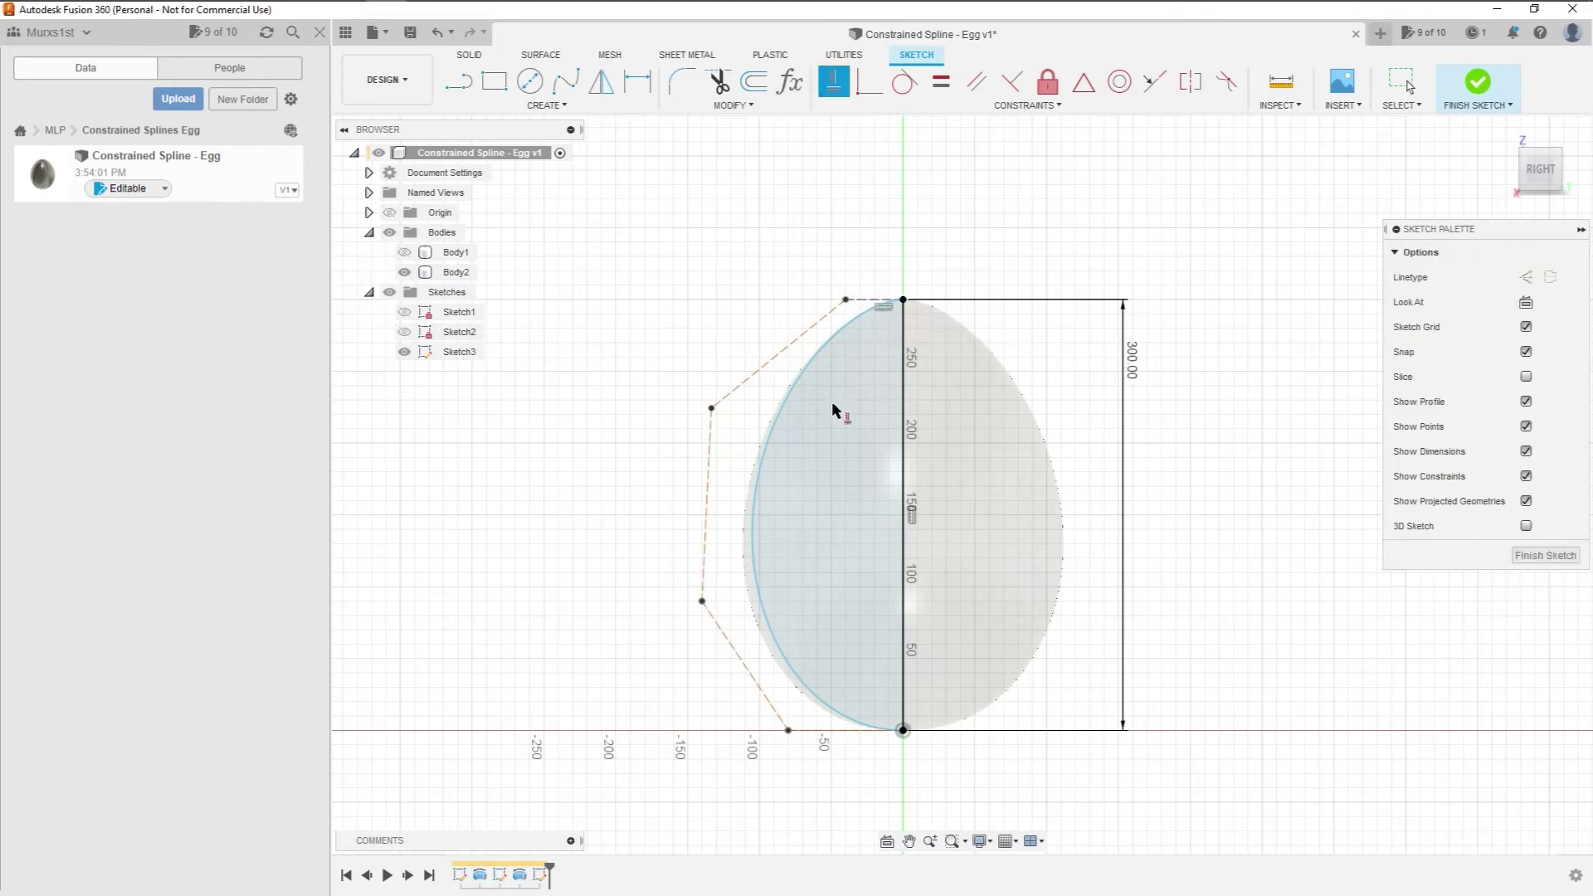
{"action": "left_click", "coordinate": [840, 731]}
{"action": "key", "text": "Escape"}
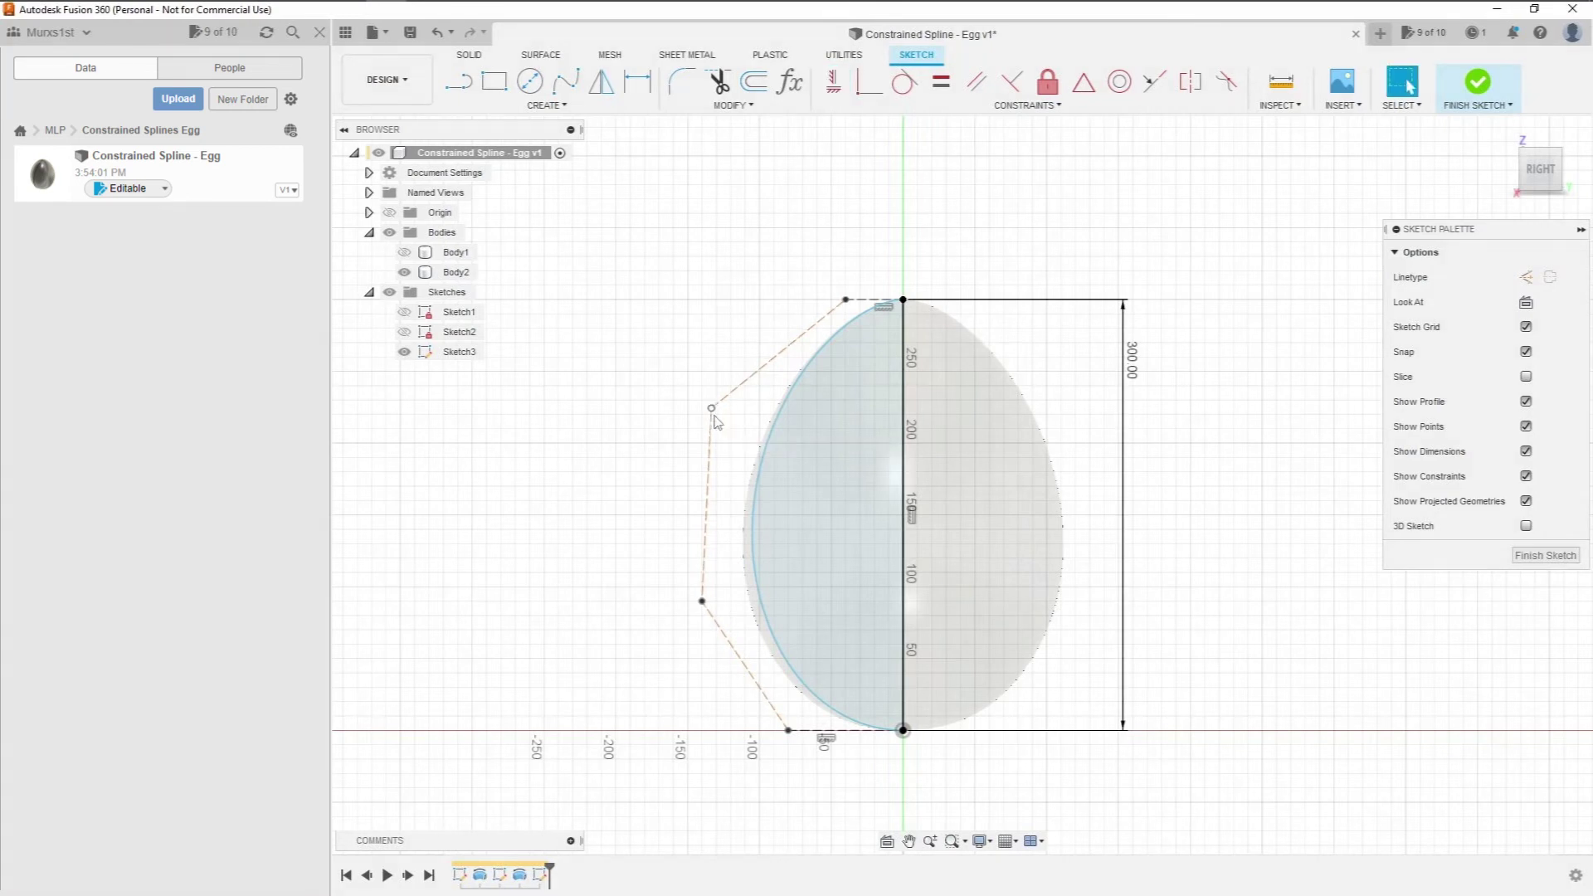
- Align the two side control points vertically, shift them slightly outward, and move the base control point to 90 mm from the origin
{"action": "left_click_drag", "start_coordinate": [712, 410], "coordinate": [704, 414]}
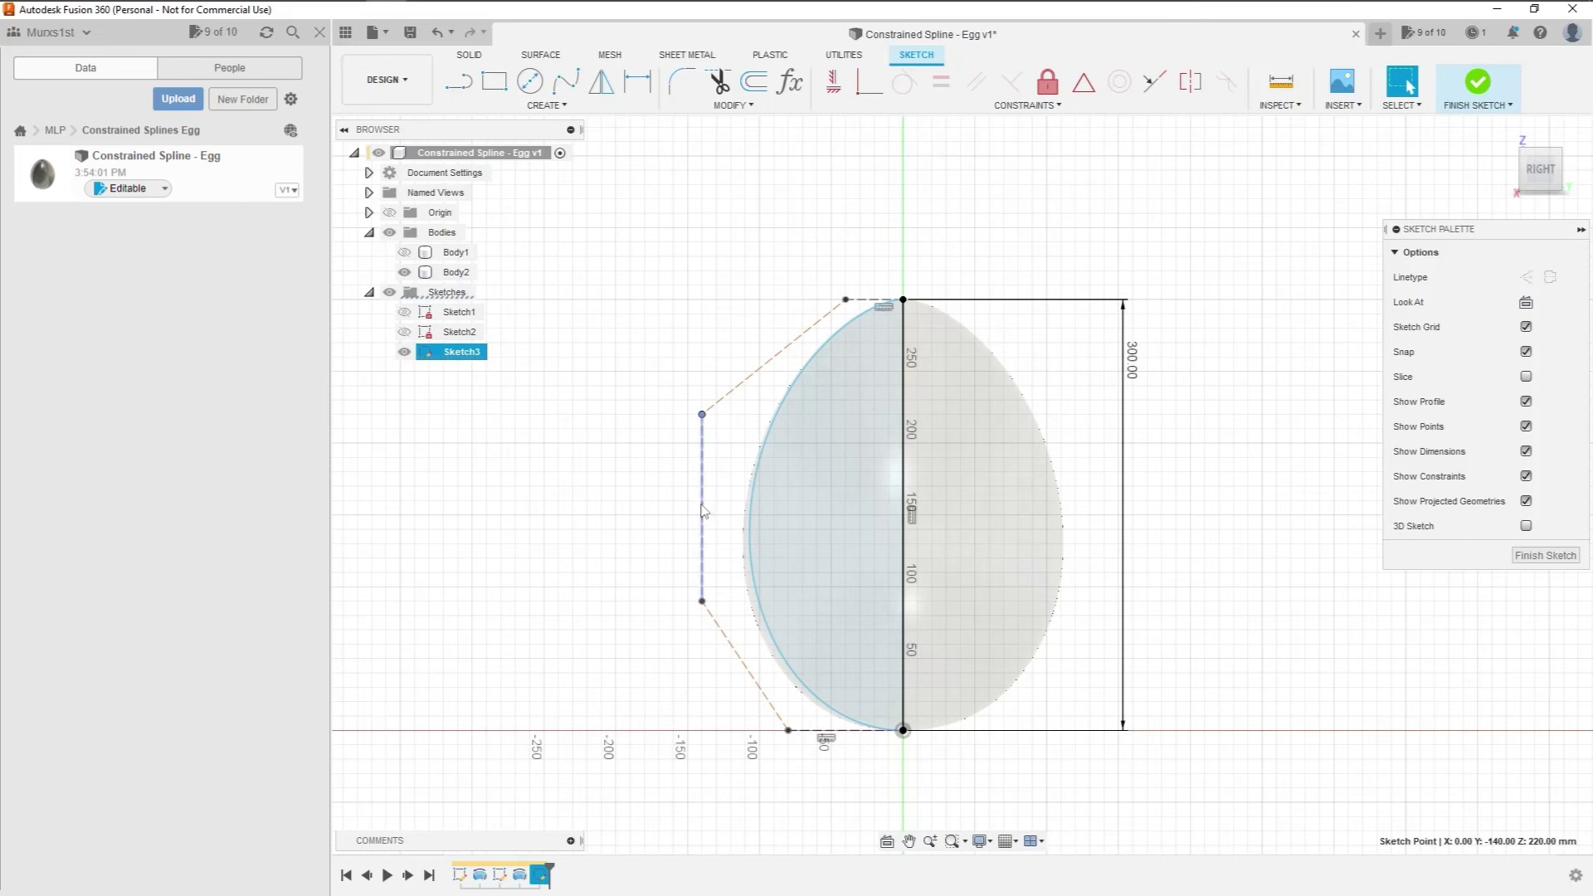
{"action": "left_click_drag", "start_coordinate": [704, 510], "coordinate": [698, 509]}
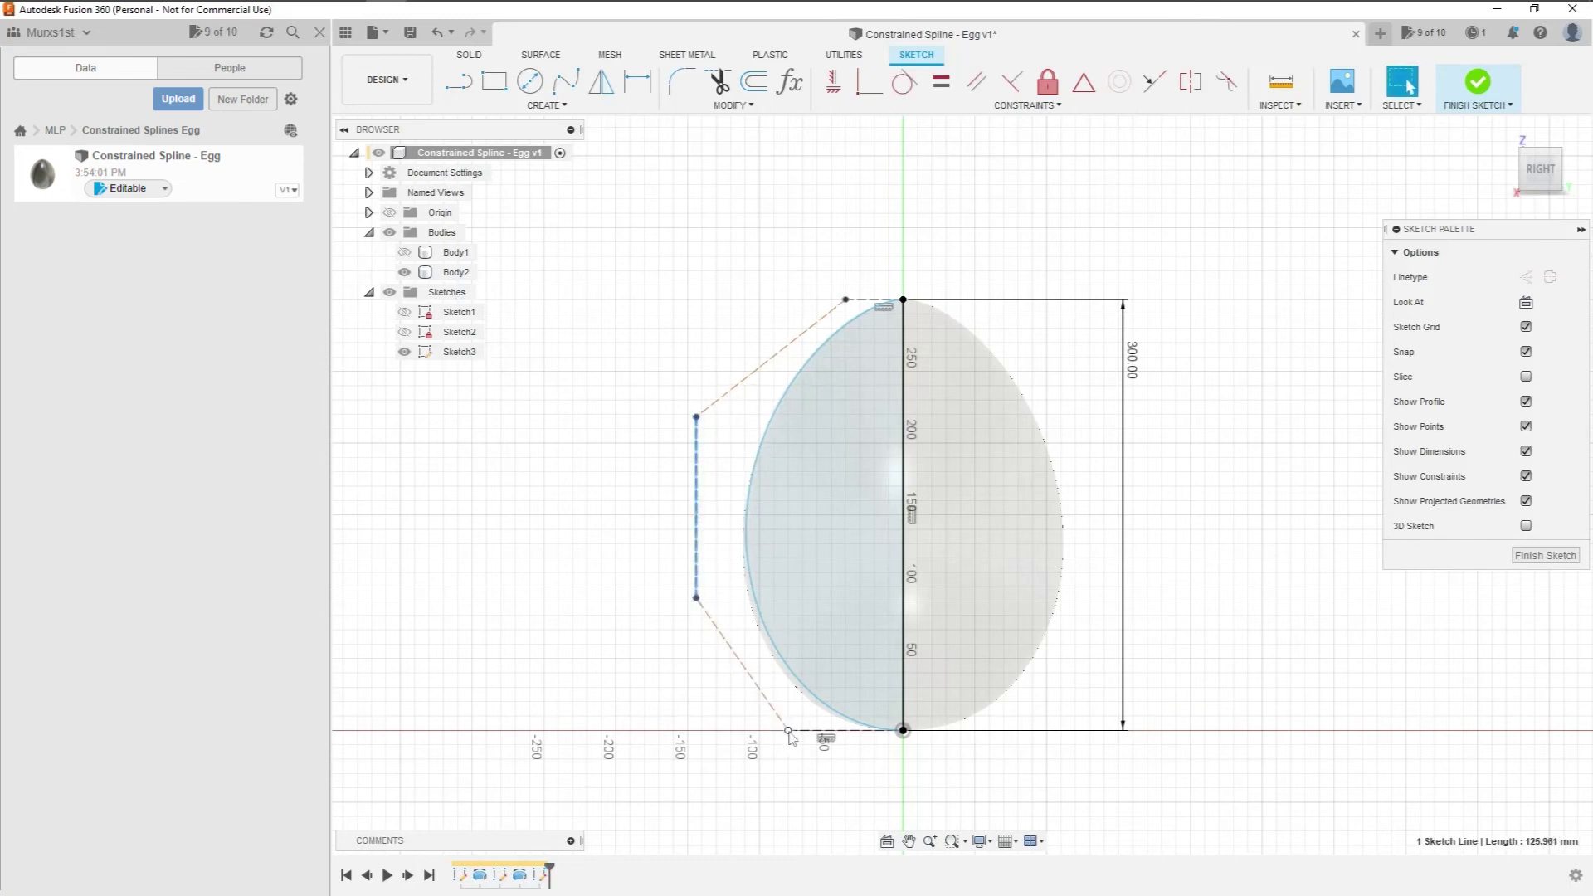
{"action": "left_click_drag", "start_coordinate": [789, 733], "coordinate": [778, 736]}
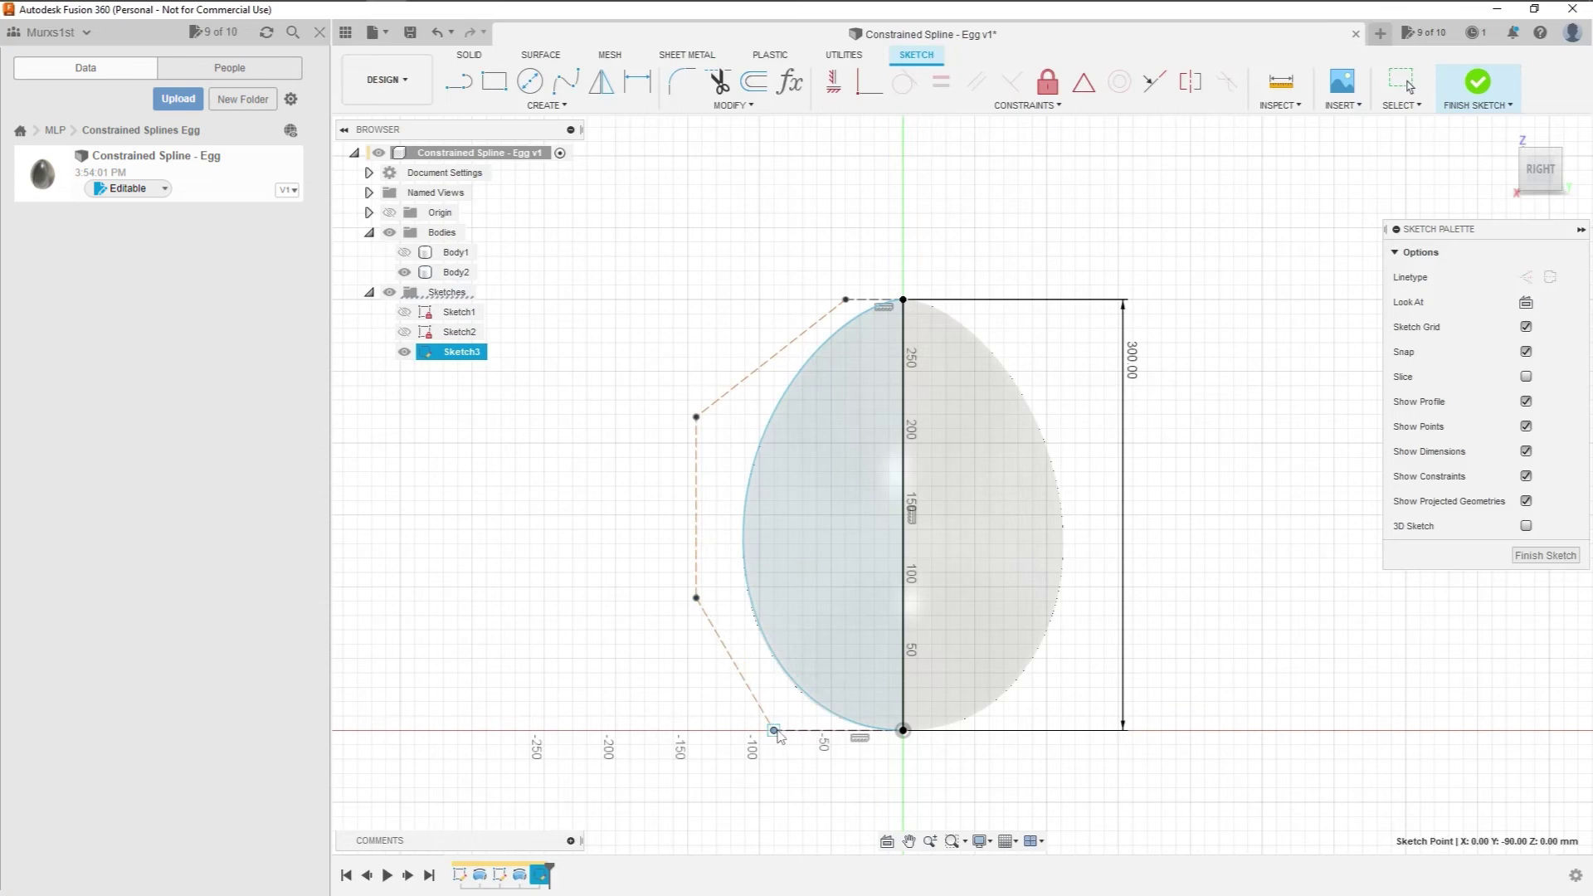
{"action": "left_click", "coordinate": [803, 780]}
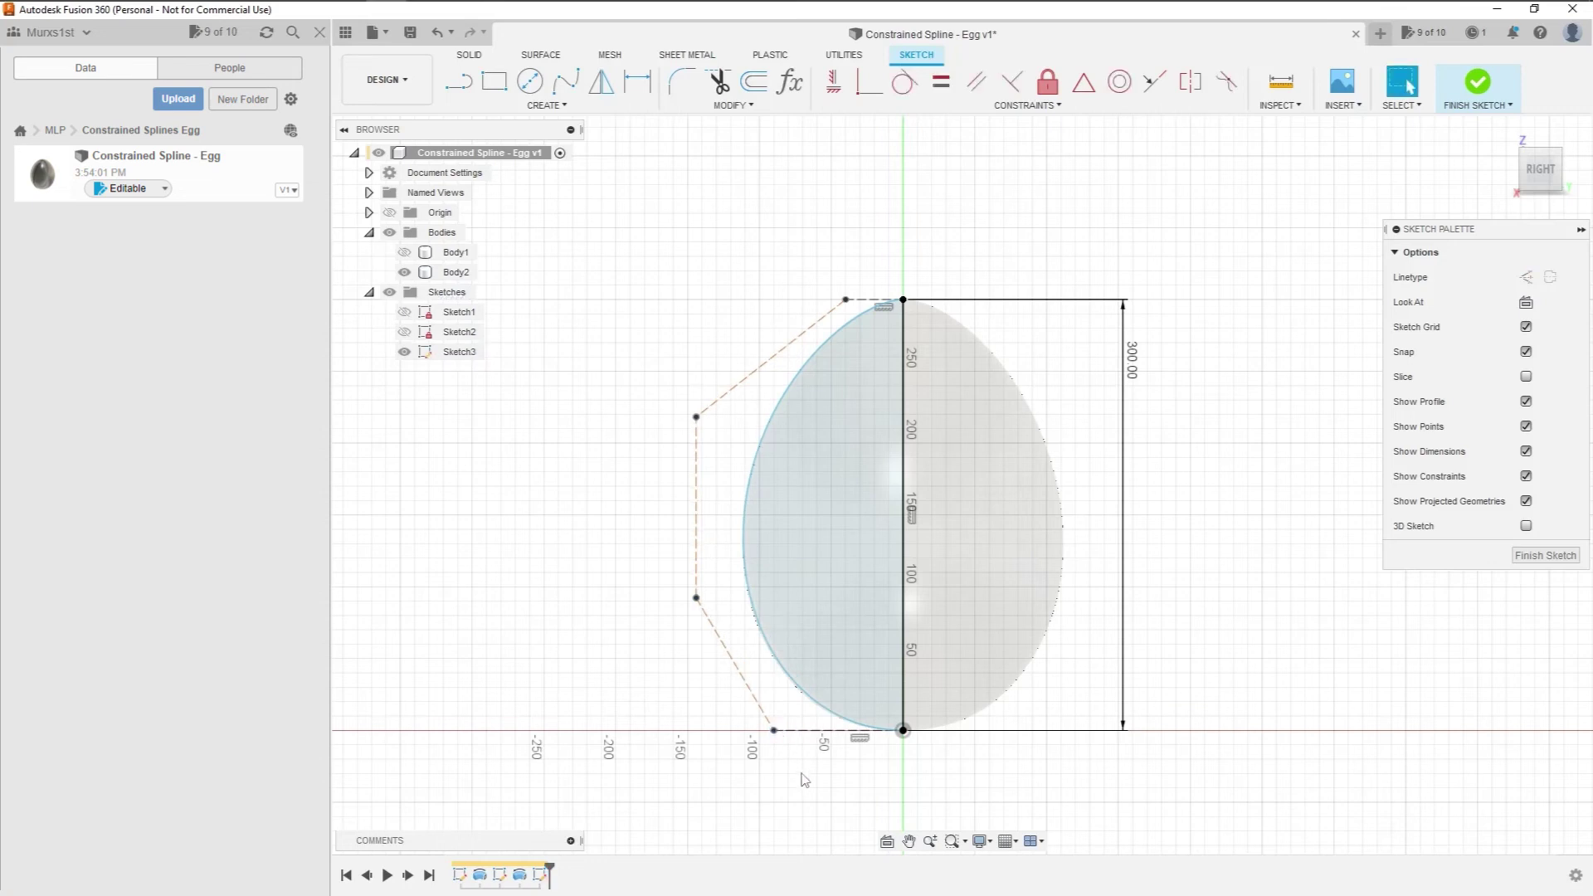
- Fix the control point spline in place and test its upper side control point
{"action": "left_click", "coordinate": [750, 494]}
{"action": "right_click", "coordinate": [751, 494]}
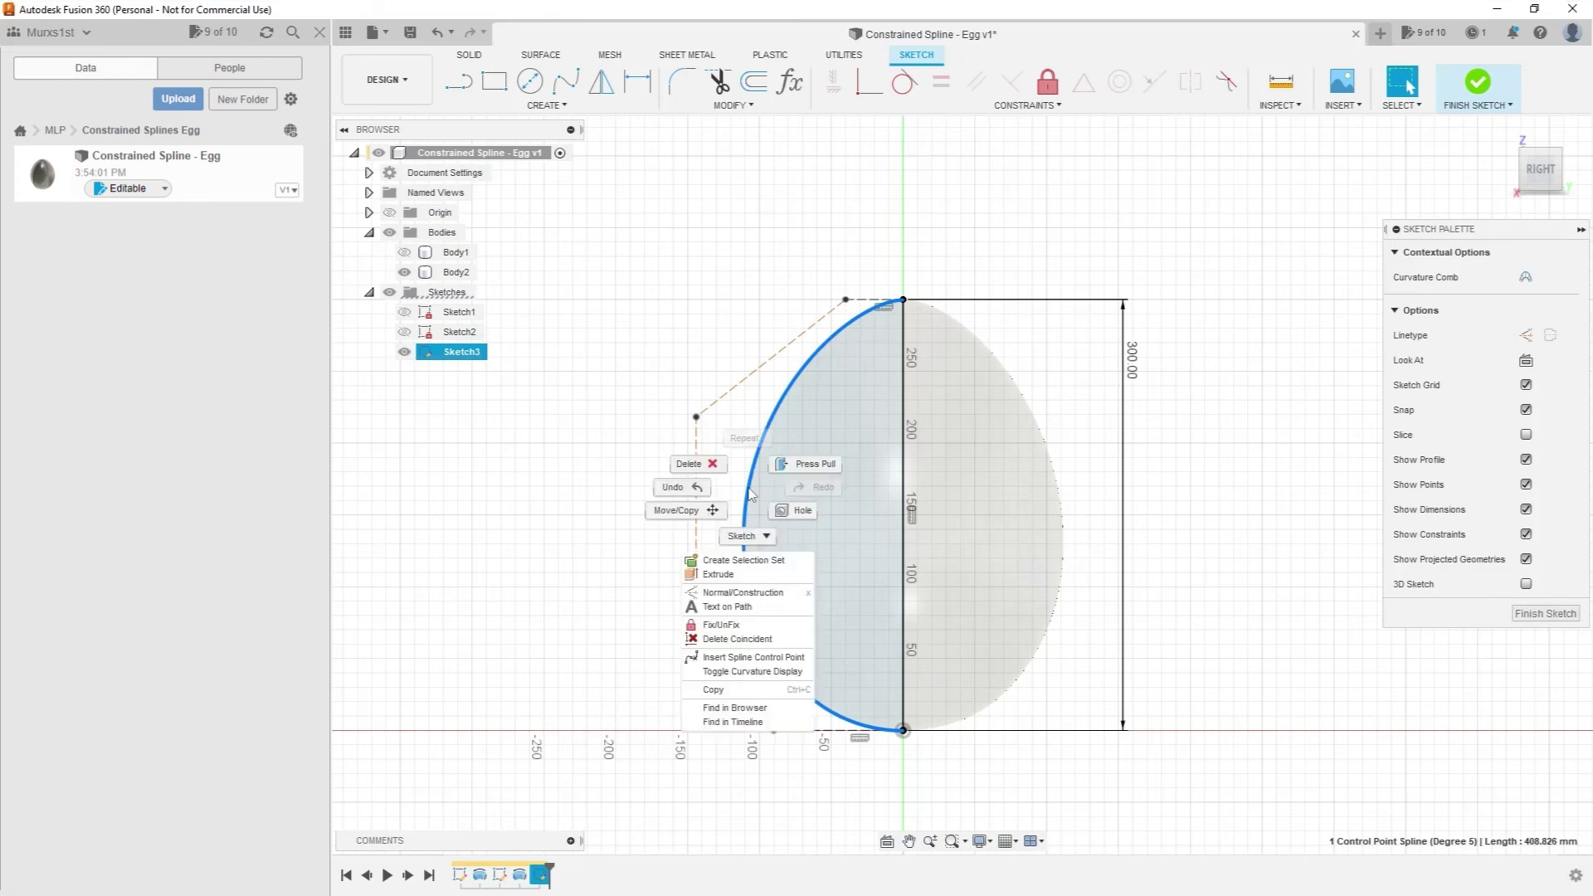
{"action": "left_click", "coordinate": [733, 628]}
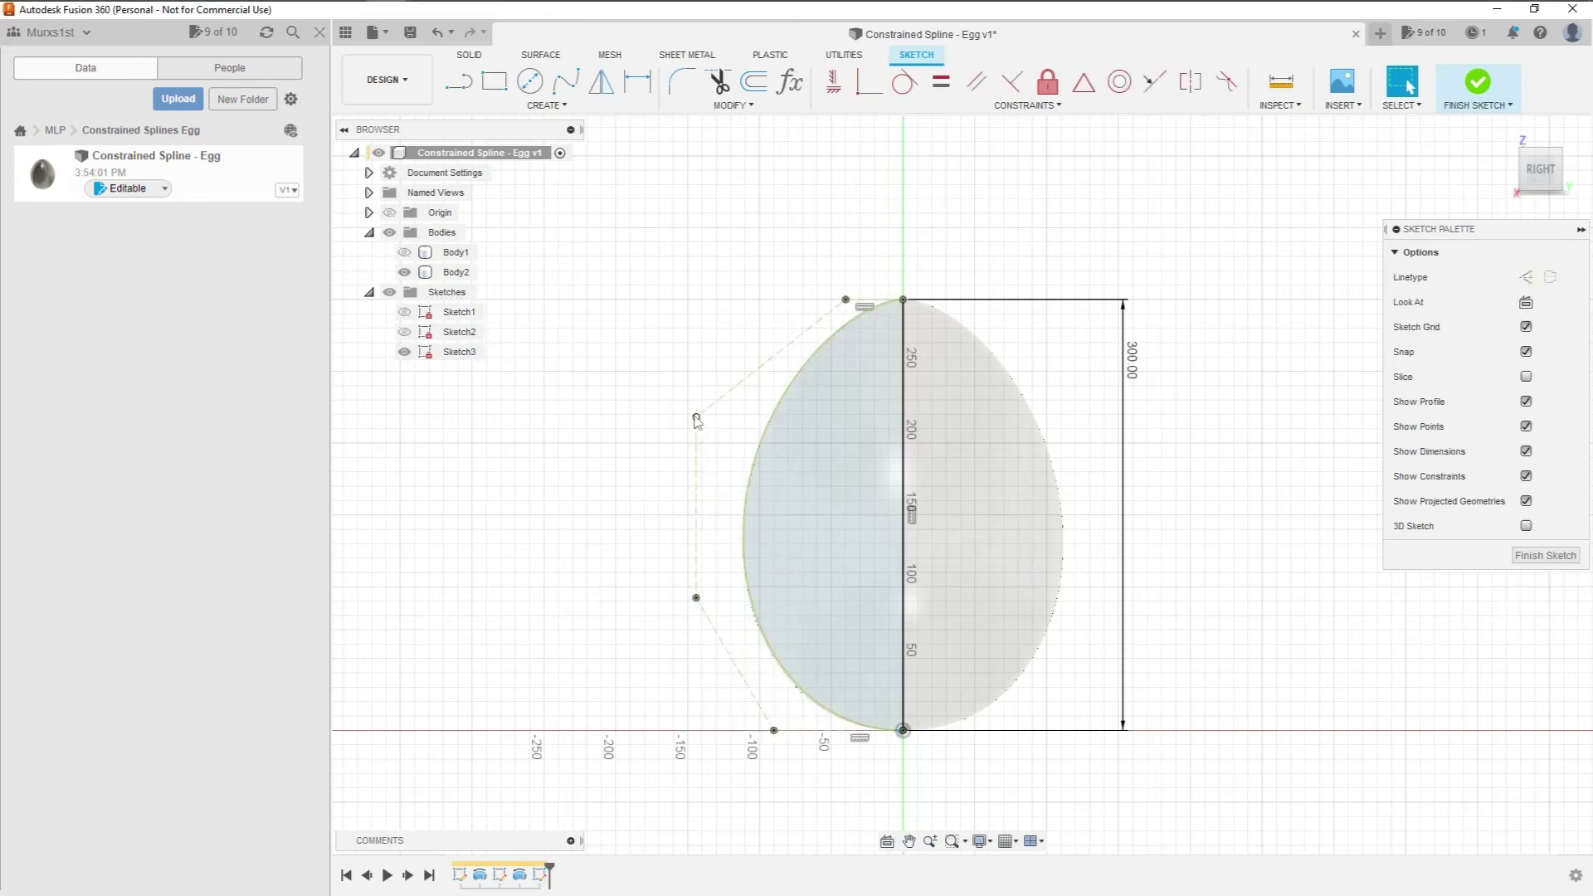
{"action": "left_click", "coordinate": [696, 418]}
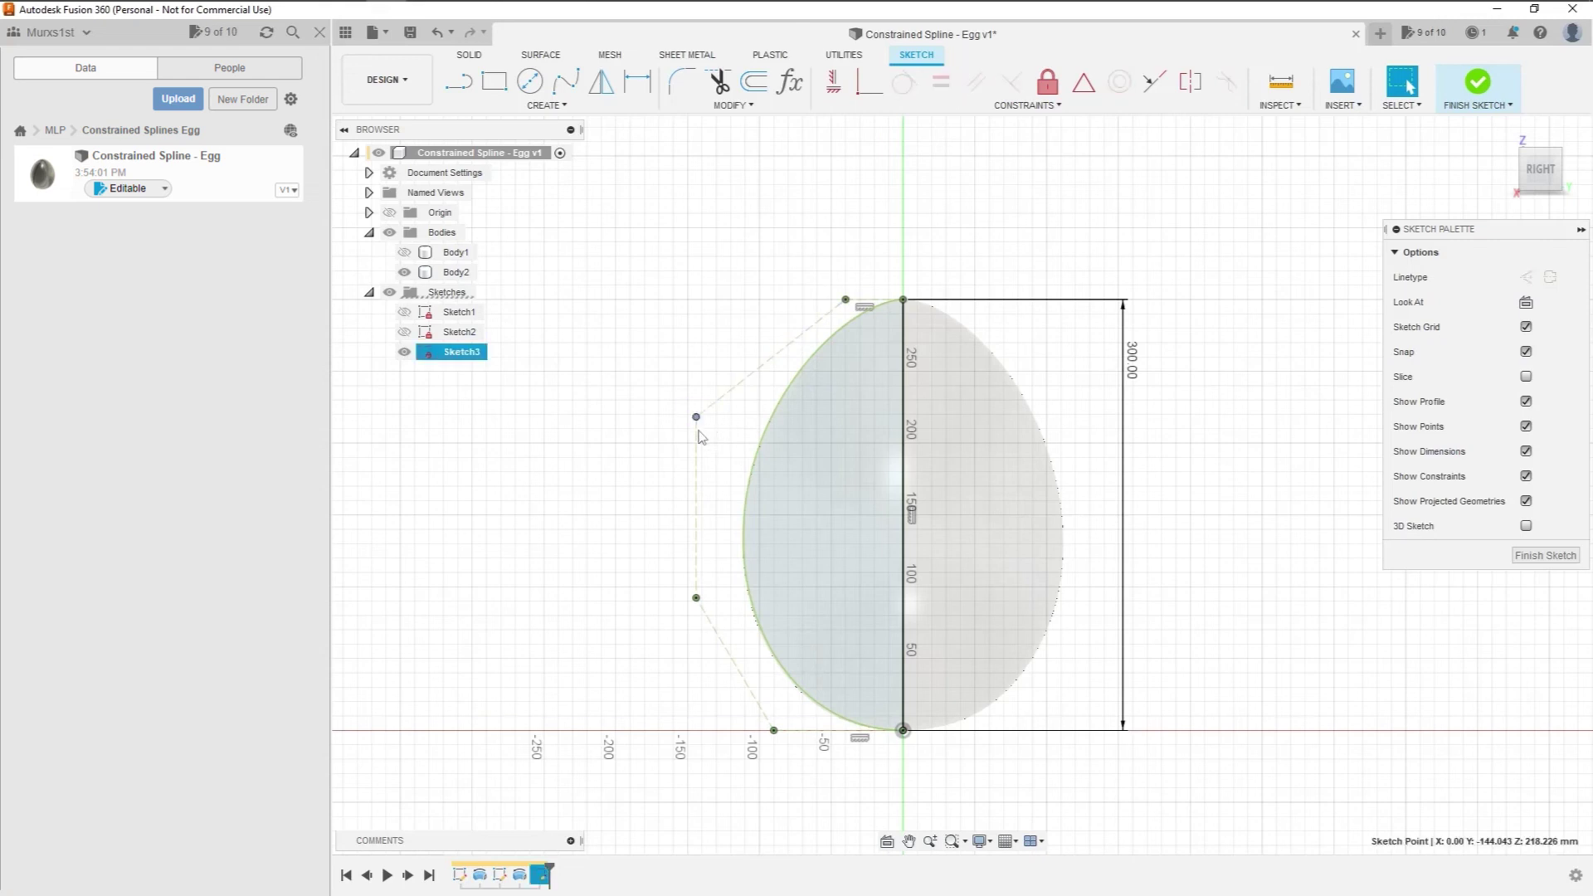
{"action": "left_click", "coordinate": [647, 433]}
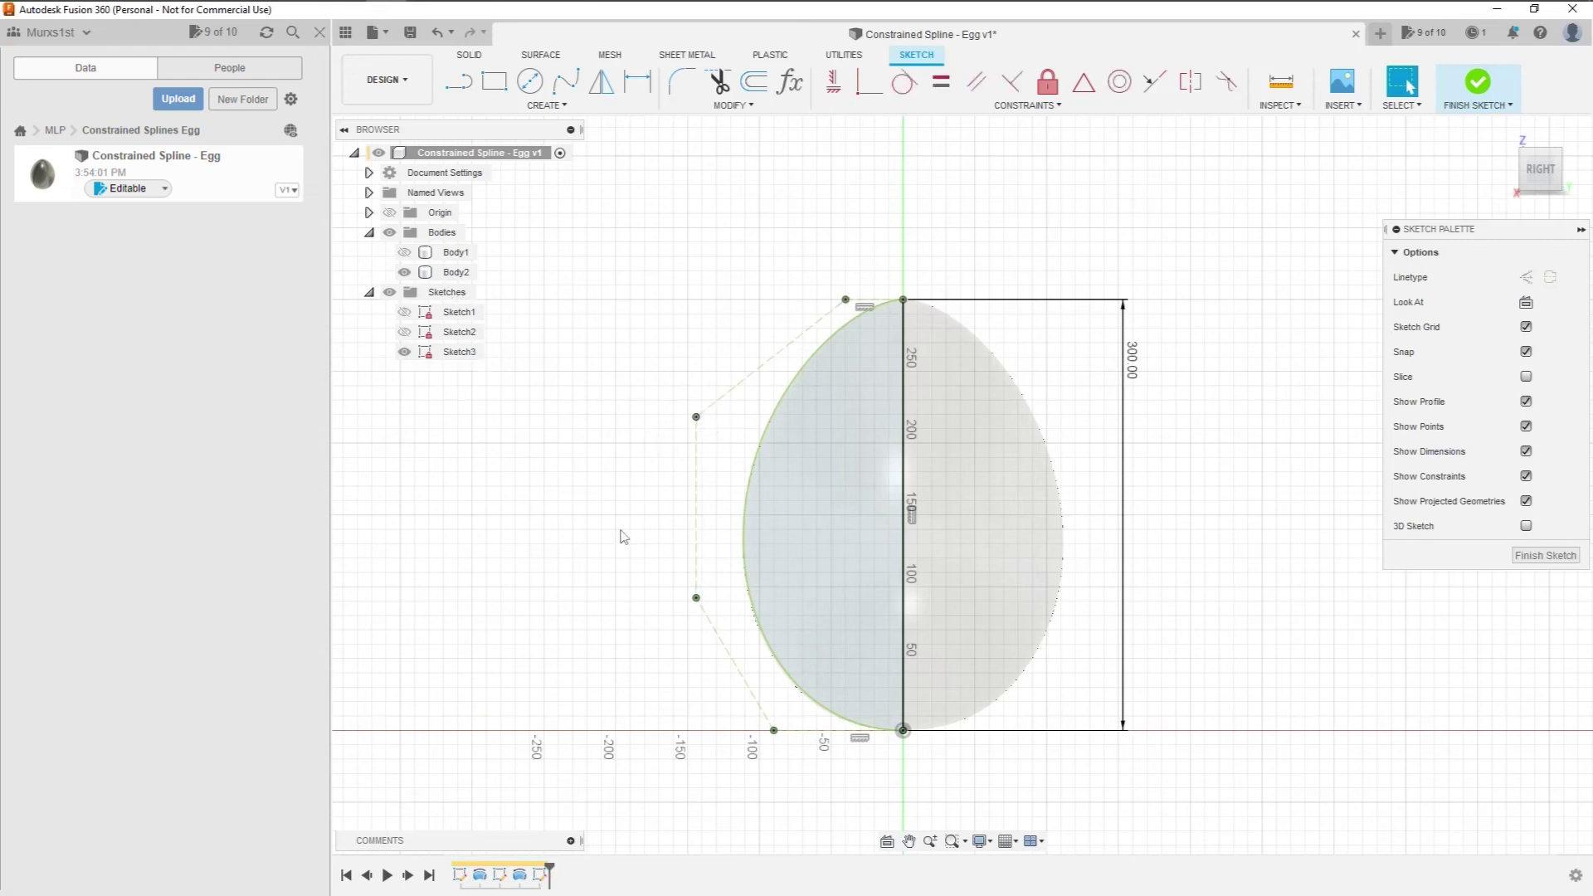
- Release the fix constraint from the control point spline
{"action": "left_click", "coordinate": [750, 495]}
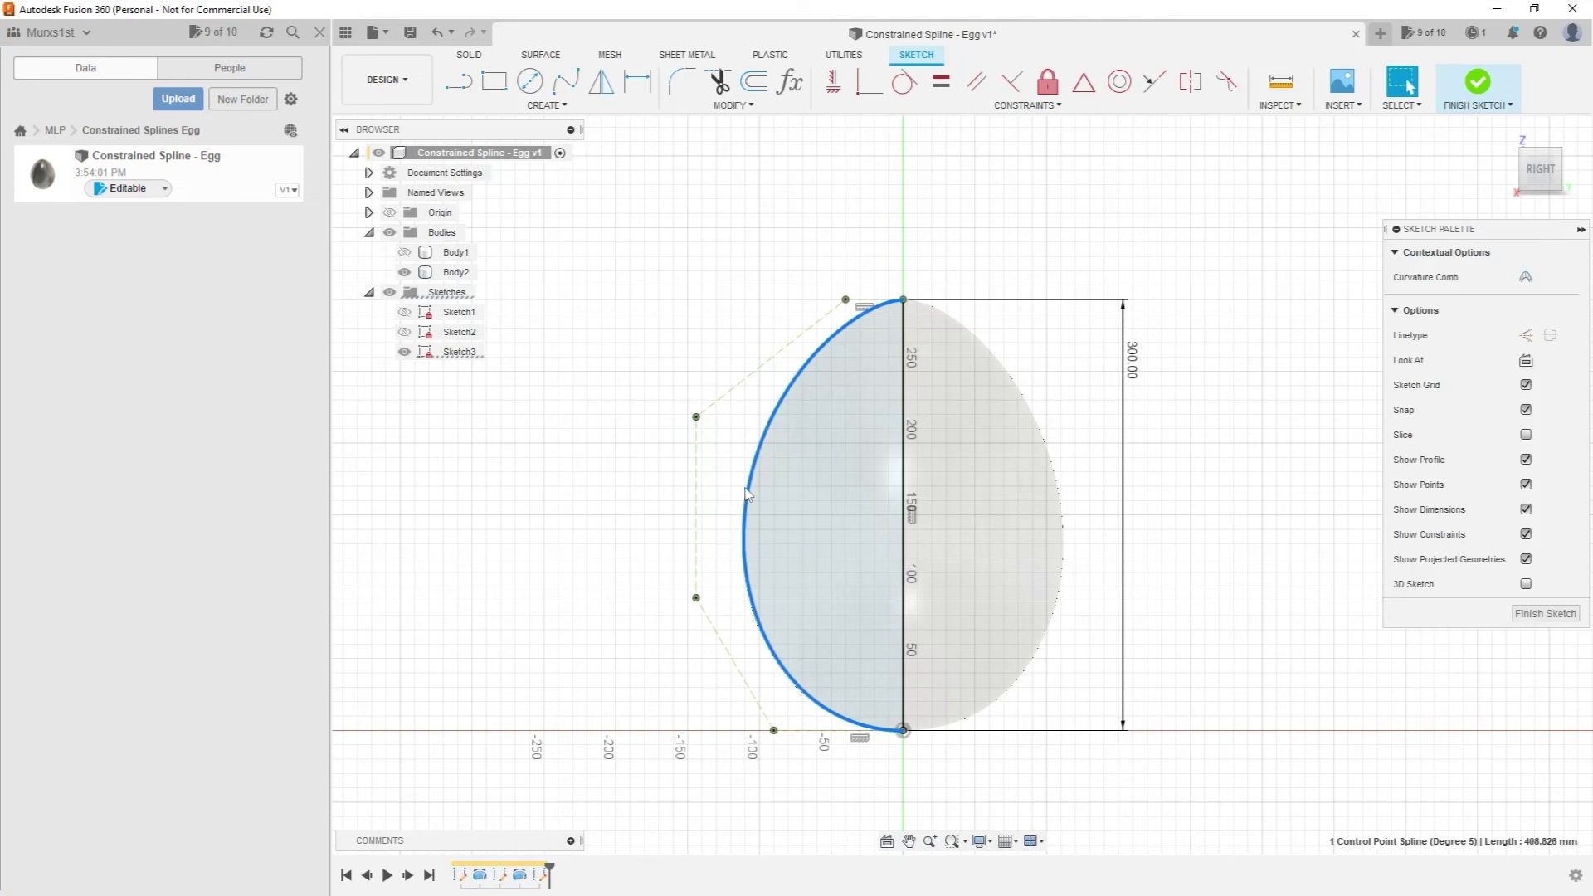
{"action": "right_click", "coordinate": [747, 491]}
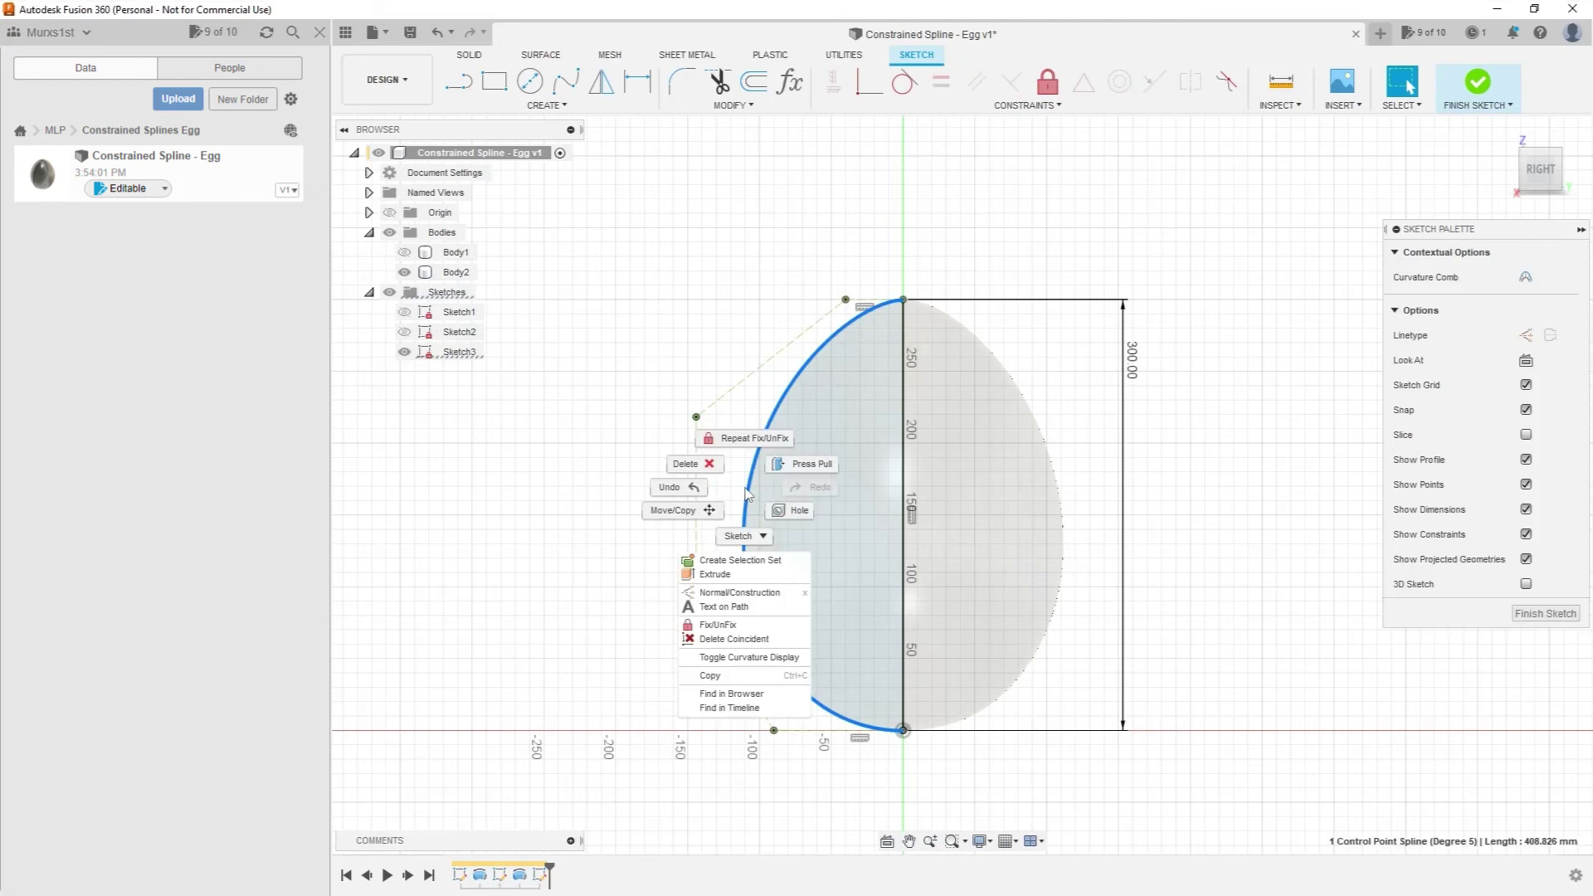
{"action": "left_click", "coordinate": [719, 625]}
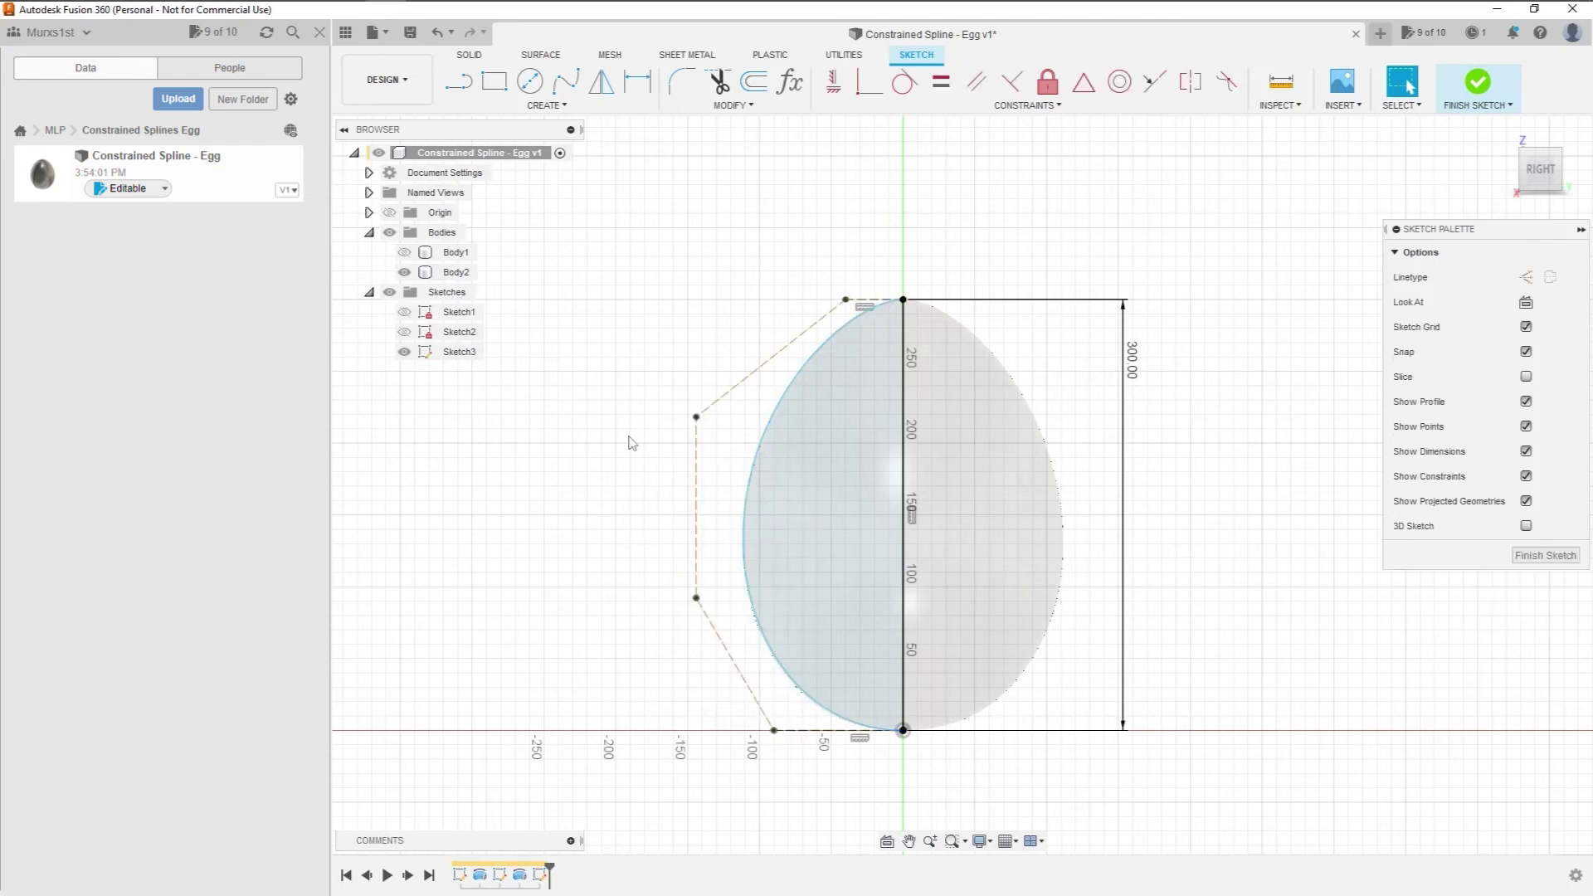
- Constrain the control polygon's side segment to be vertical and dimension the length of the segment at the egg's tip
{"action": "left_click", "coordinate": [834, 81]}
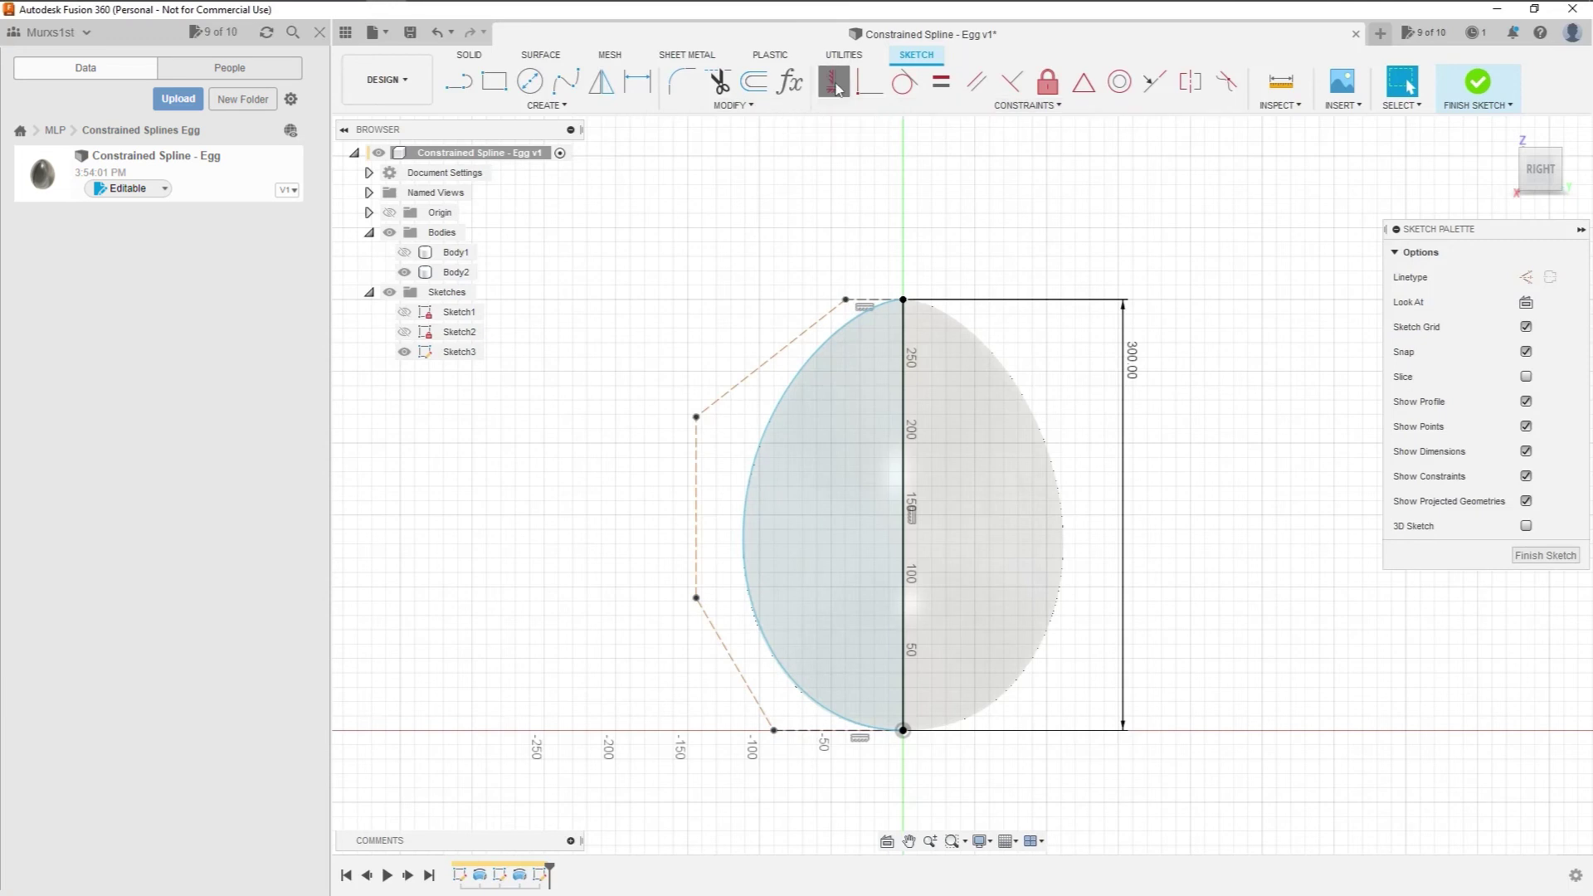
{"action": "left_click", "coordinate": [697, 477]}
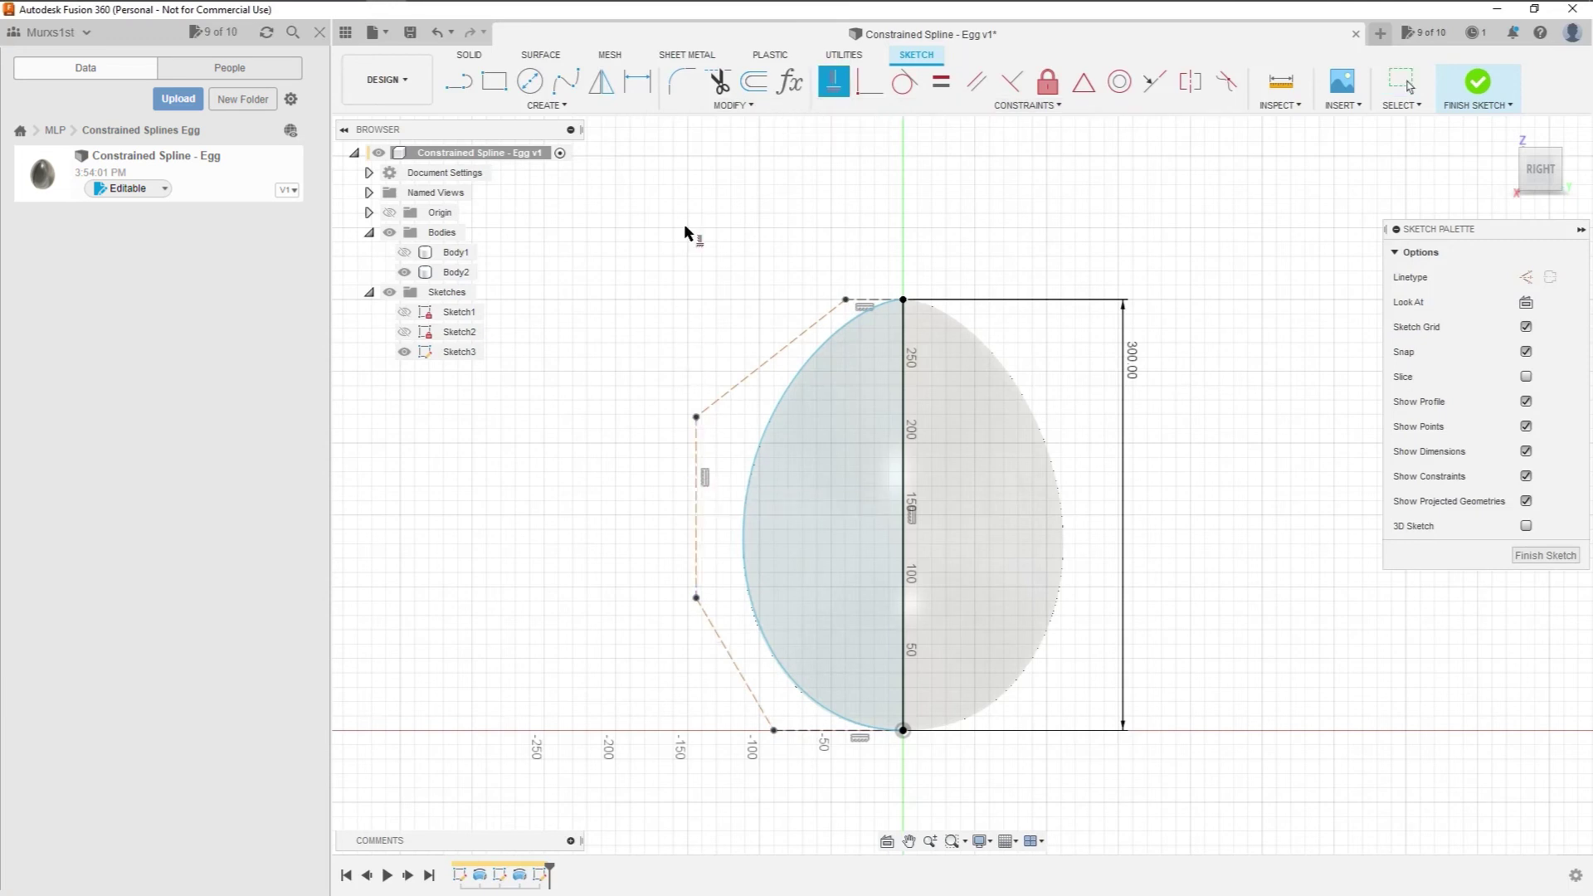
{"action": "key", "text": "d"}
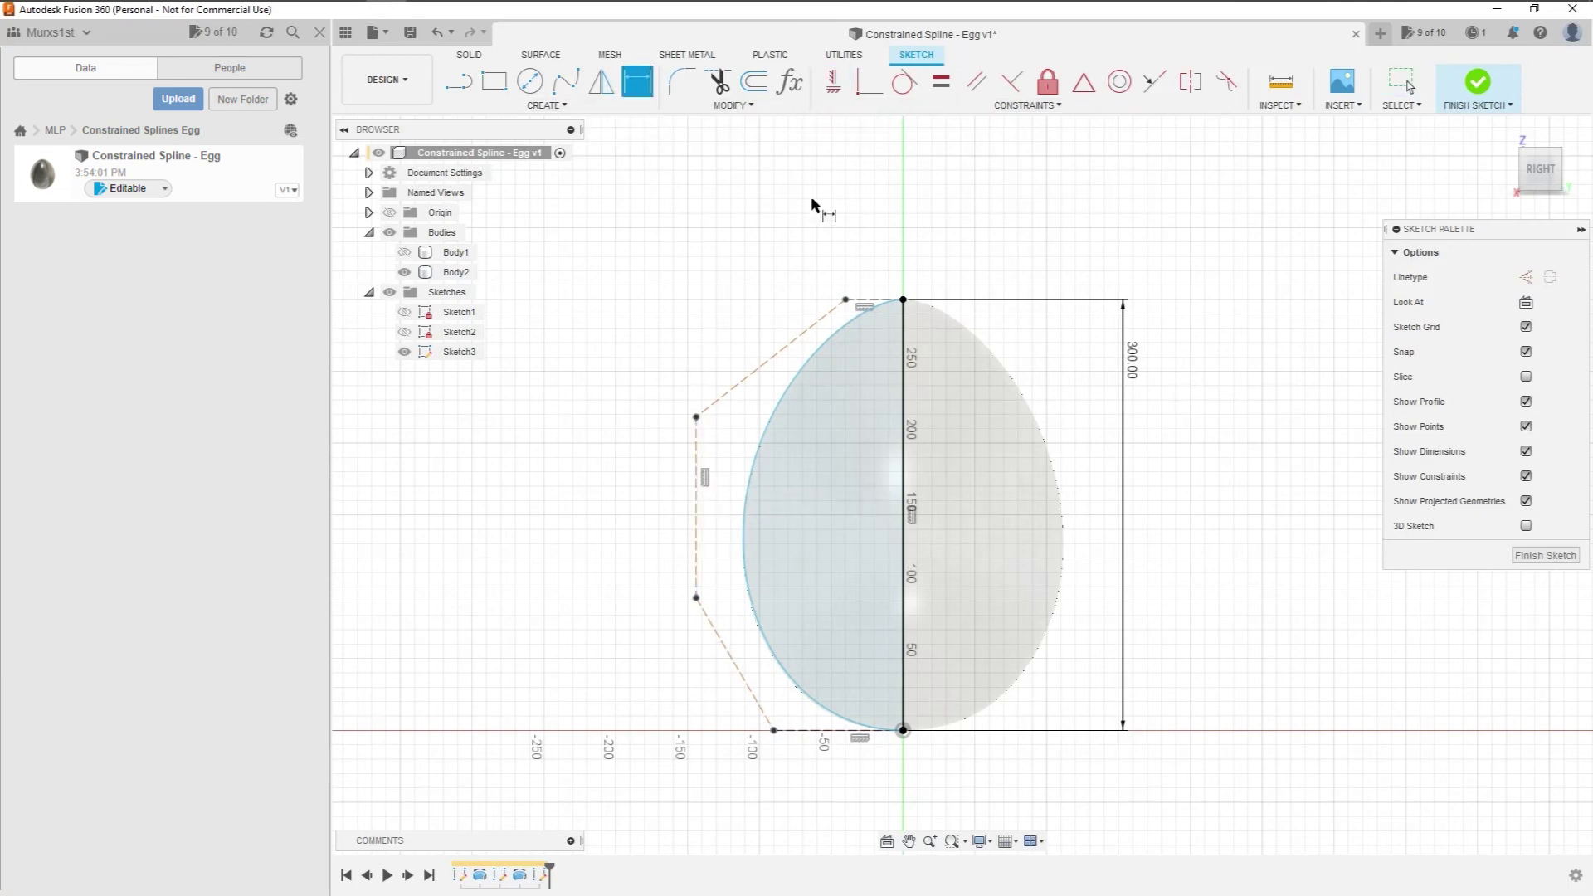
{"action": "left_click", "coordinate": [867, 300]}
{"action": "left_click", "coordinate": [873, 268]}
{"action": "key", "text": "Return"}
- Dimension the control polygon's base segment to 100 mm and the lower side control point's height above the base to 95 mm
{"action": "left_click", "coordinate": [855, 731]}
{"action": "left_click", "coordinate": [841, 783]}
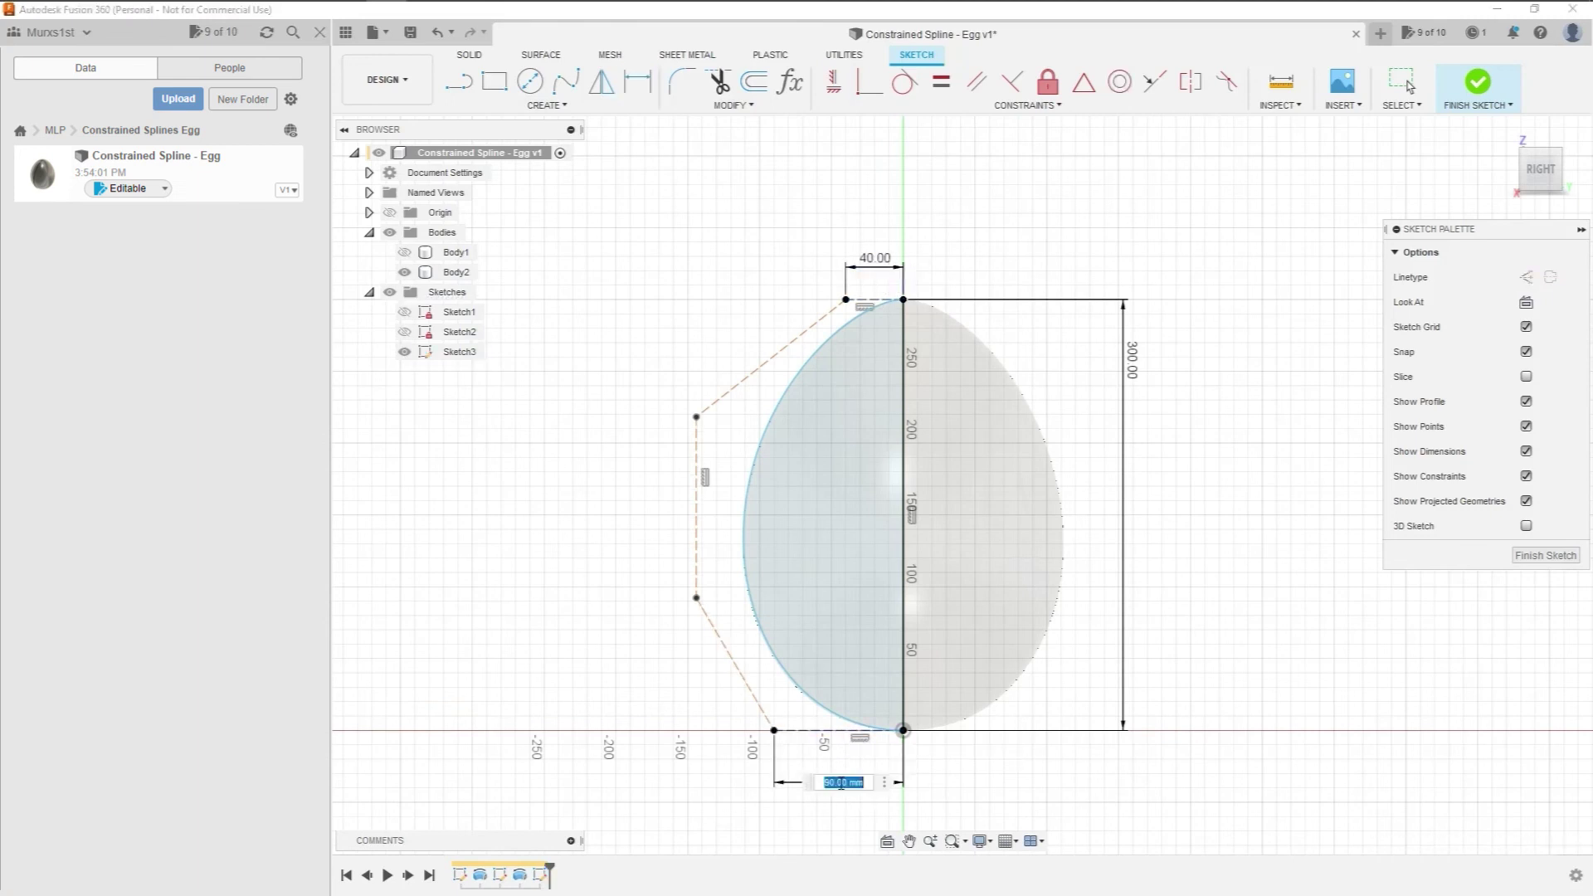
{"action": "type", "text": "100"}
{"action": "key", "text": "Return"}
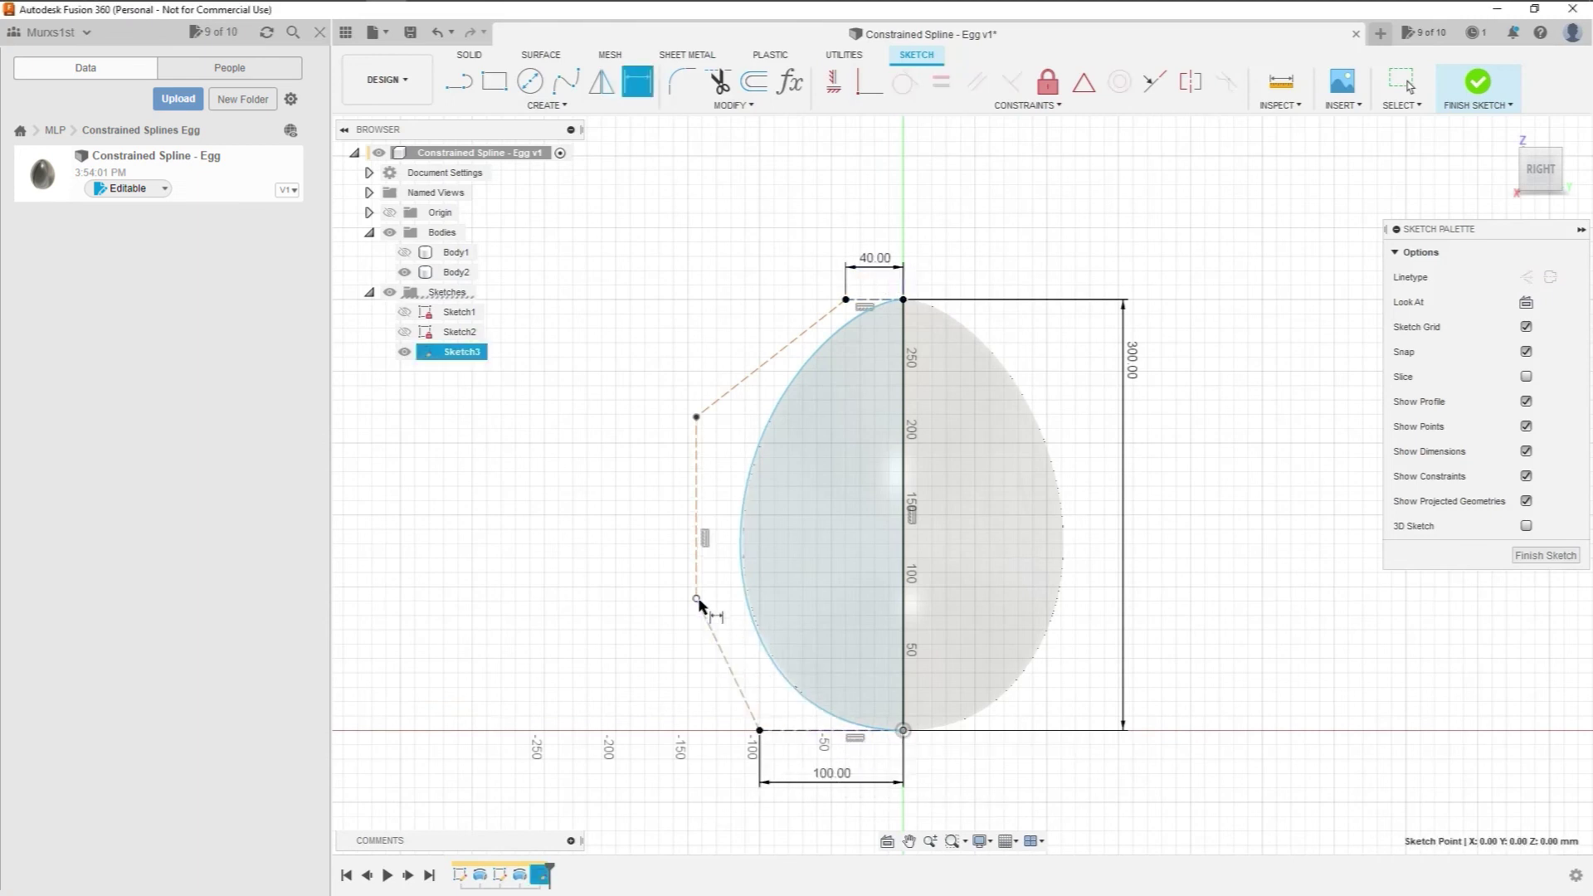
{"action": "left_click", "coordinate": [699, 606]}
{"action": "left_click", "coordinate": [655, 660]}
{"action": "type", "text": "95"}
{"action": "key", "text": "Return"}
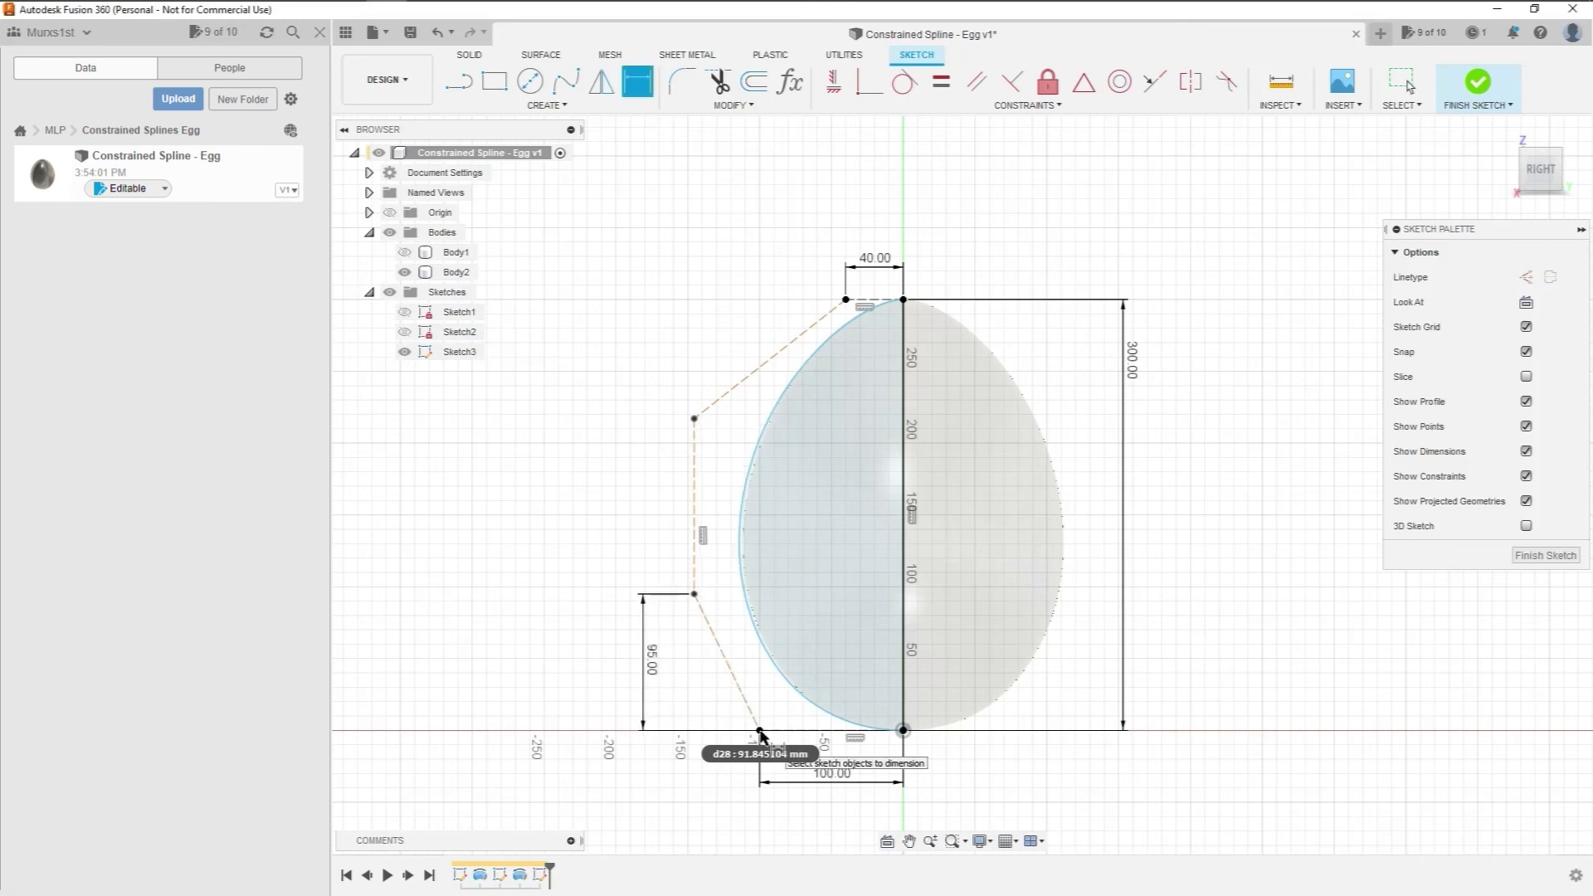
- Dimension the vertical side segment 140 mm from the origin and the upper side control point 210 mm above the origin
{"action": "left_click", "coordinate": [695, 564]}
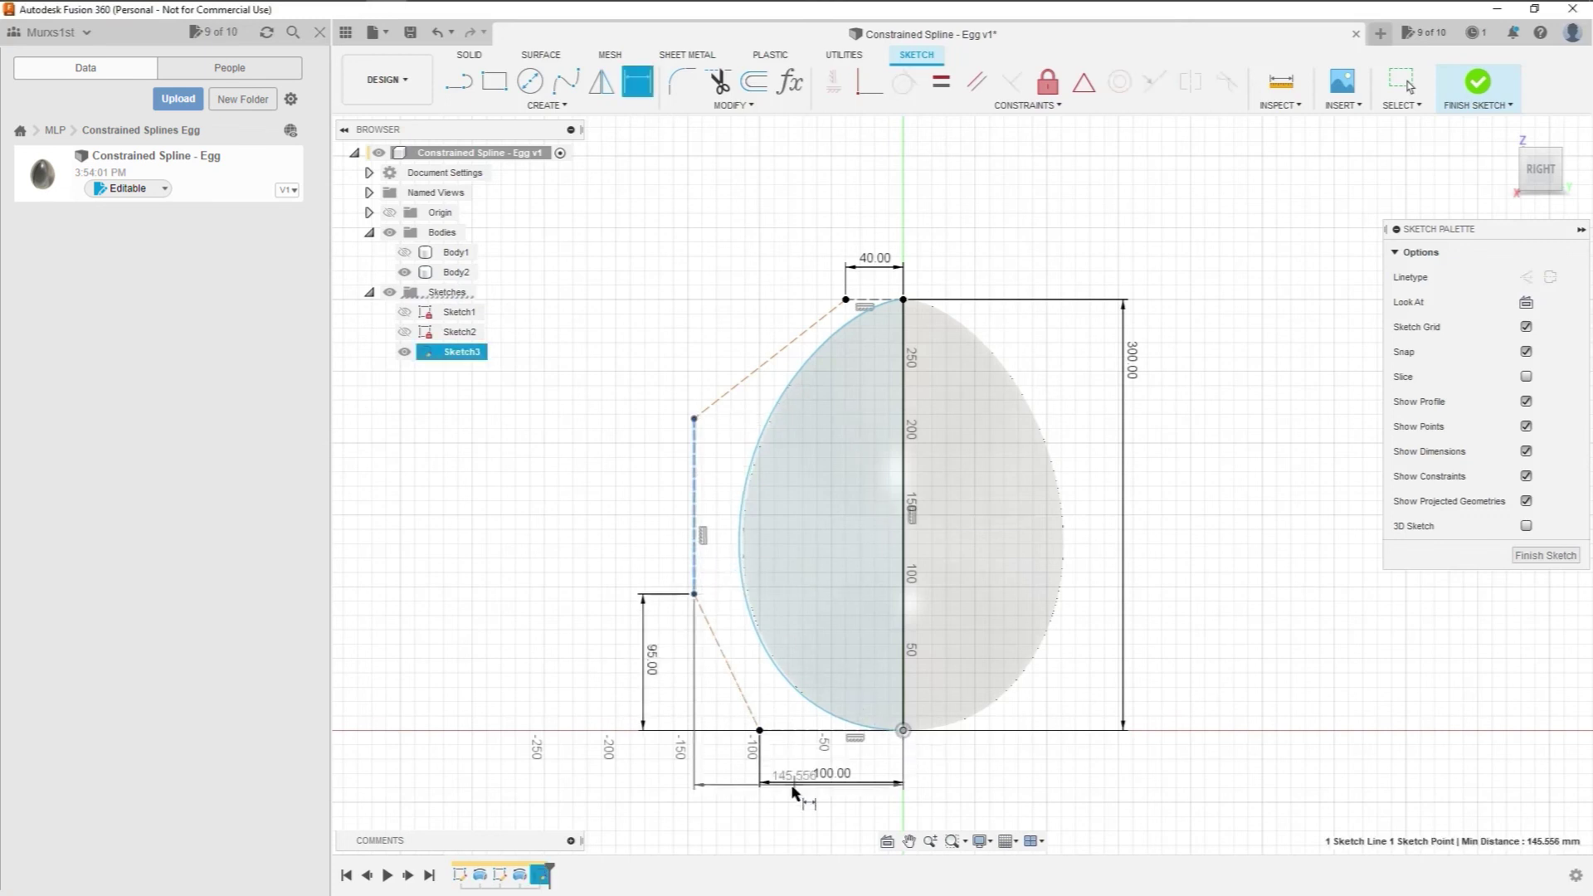
{"action": "left_click", "coordinate": [790, 812]}
{"action": "type", "text": "140"}
{"action": "key", "text": "Return"}
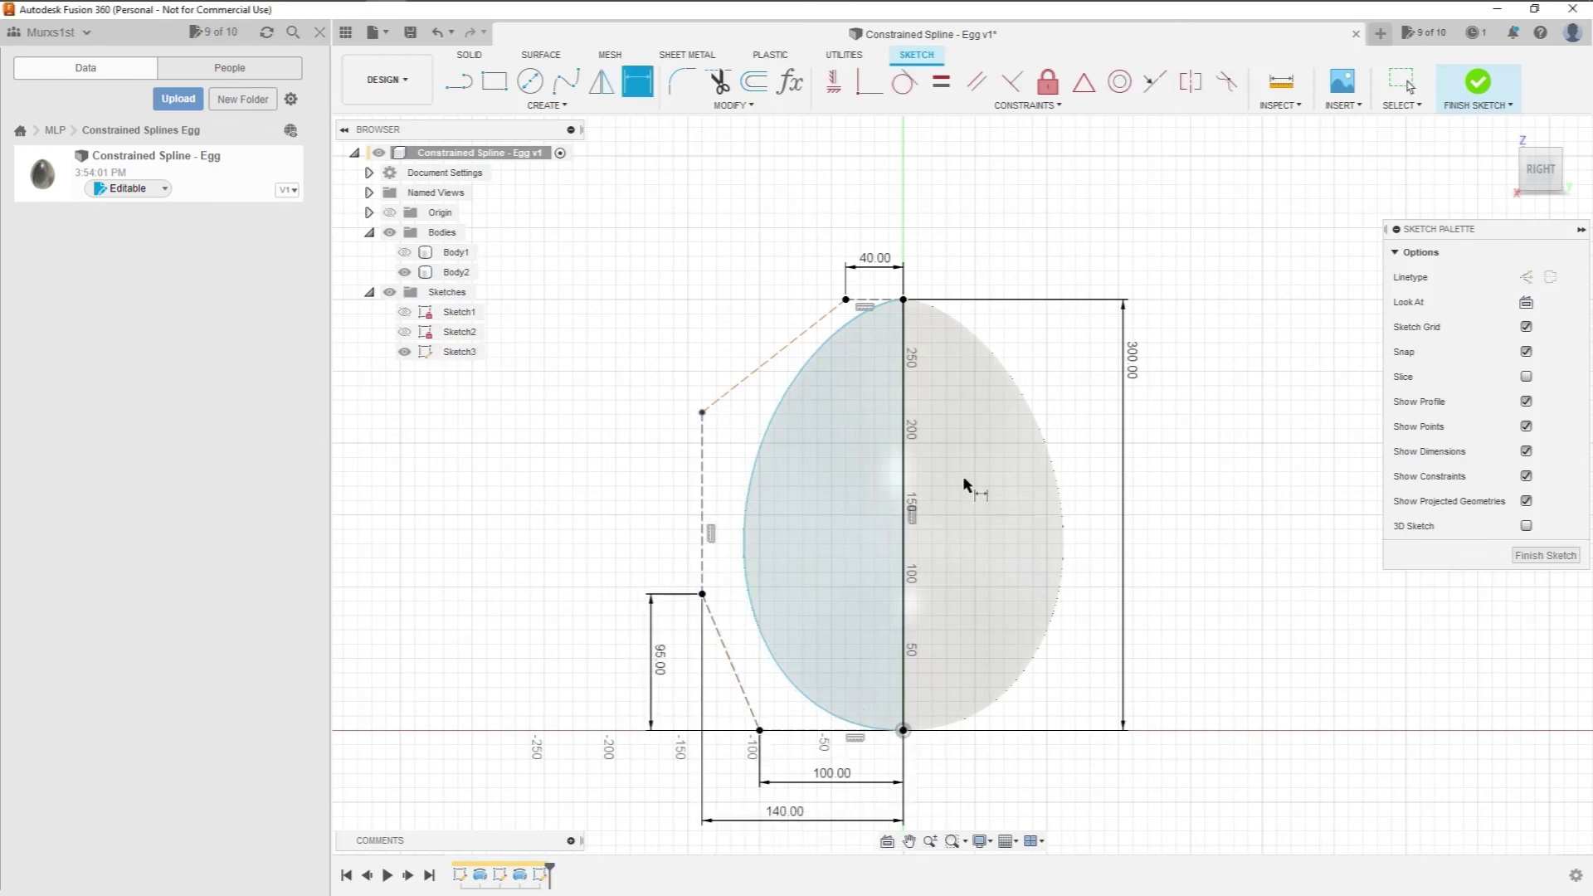
{"action": "left_click", "coordinate": [702, 413]}
{"action": "left_click", "coordinate": [903, 730]}
{"action": "left_click", "coordinate": [621, 572]}
{"action": "type", "text": "210"}
{"action": "key", "text": "Return"}
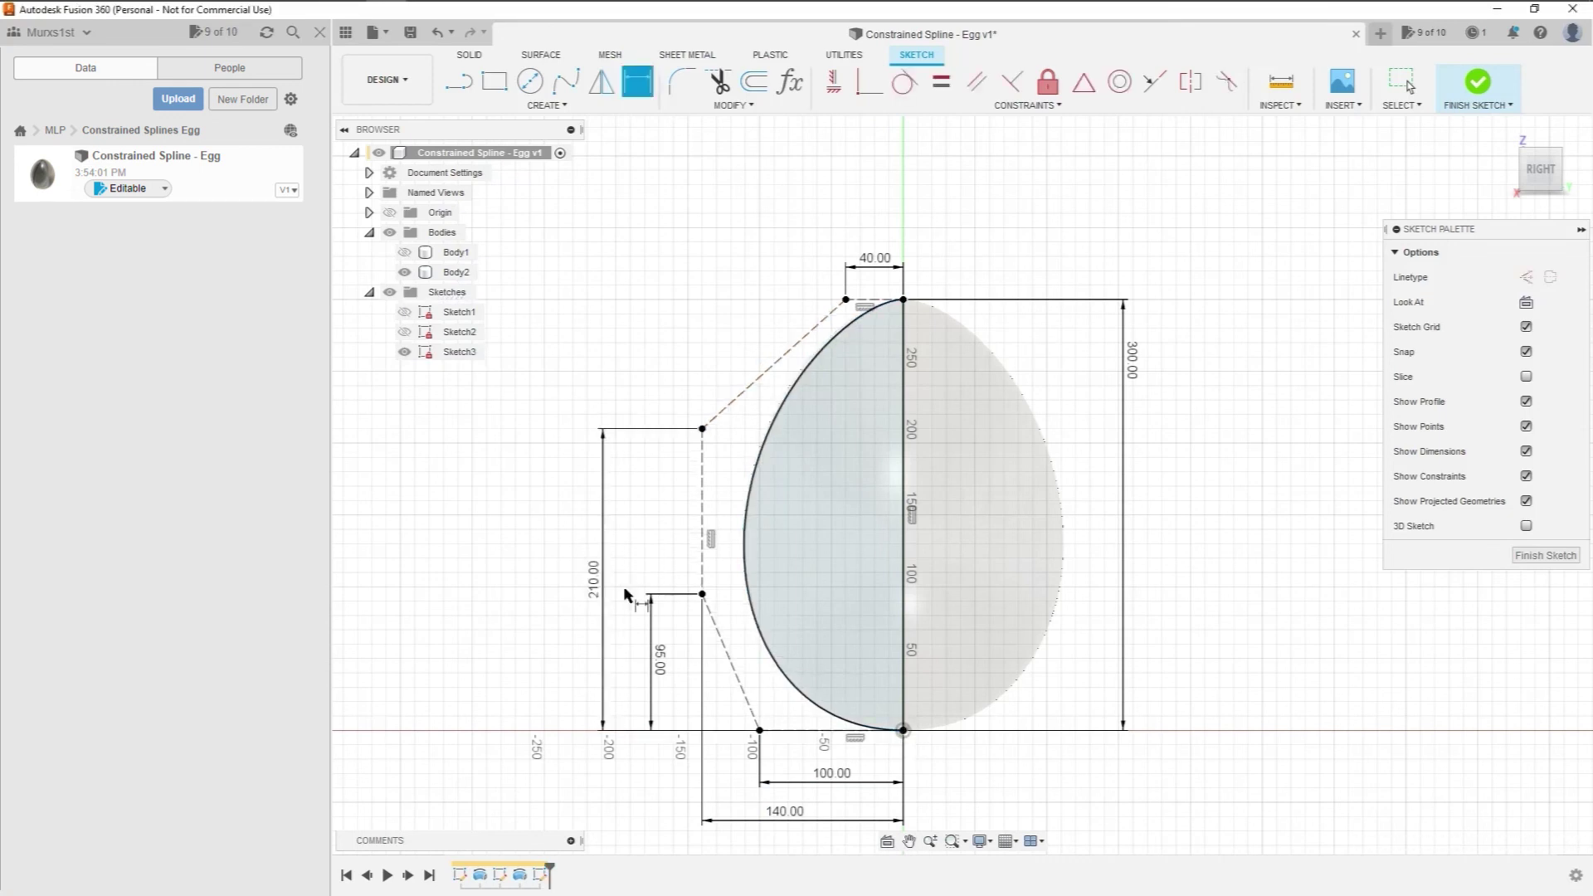
- Set the length of the control polygon's tip segment to 50 mm and finish the sketch
{"action": "double_click", "coordinate": [875, 264]}
{"action": "type", "text": "50"}
{"action": "key", "text": "Return"}
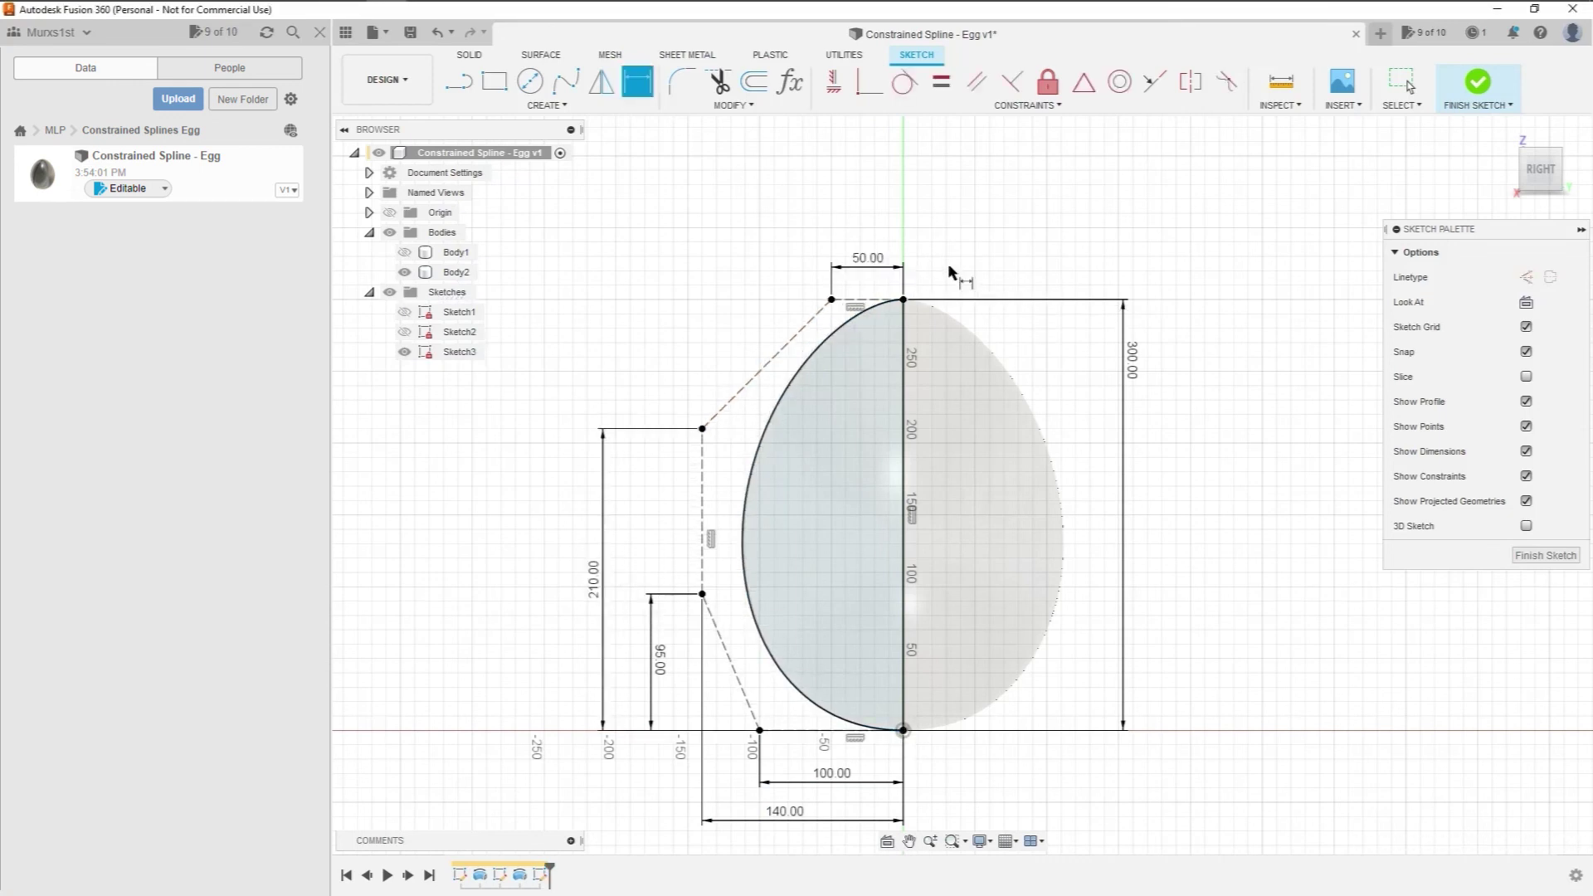
{"action": "left_click", "coordinate": [1545, 555]}
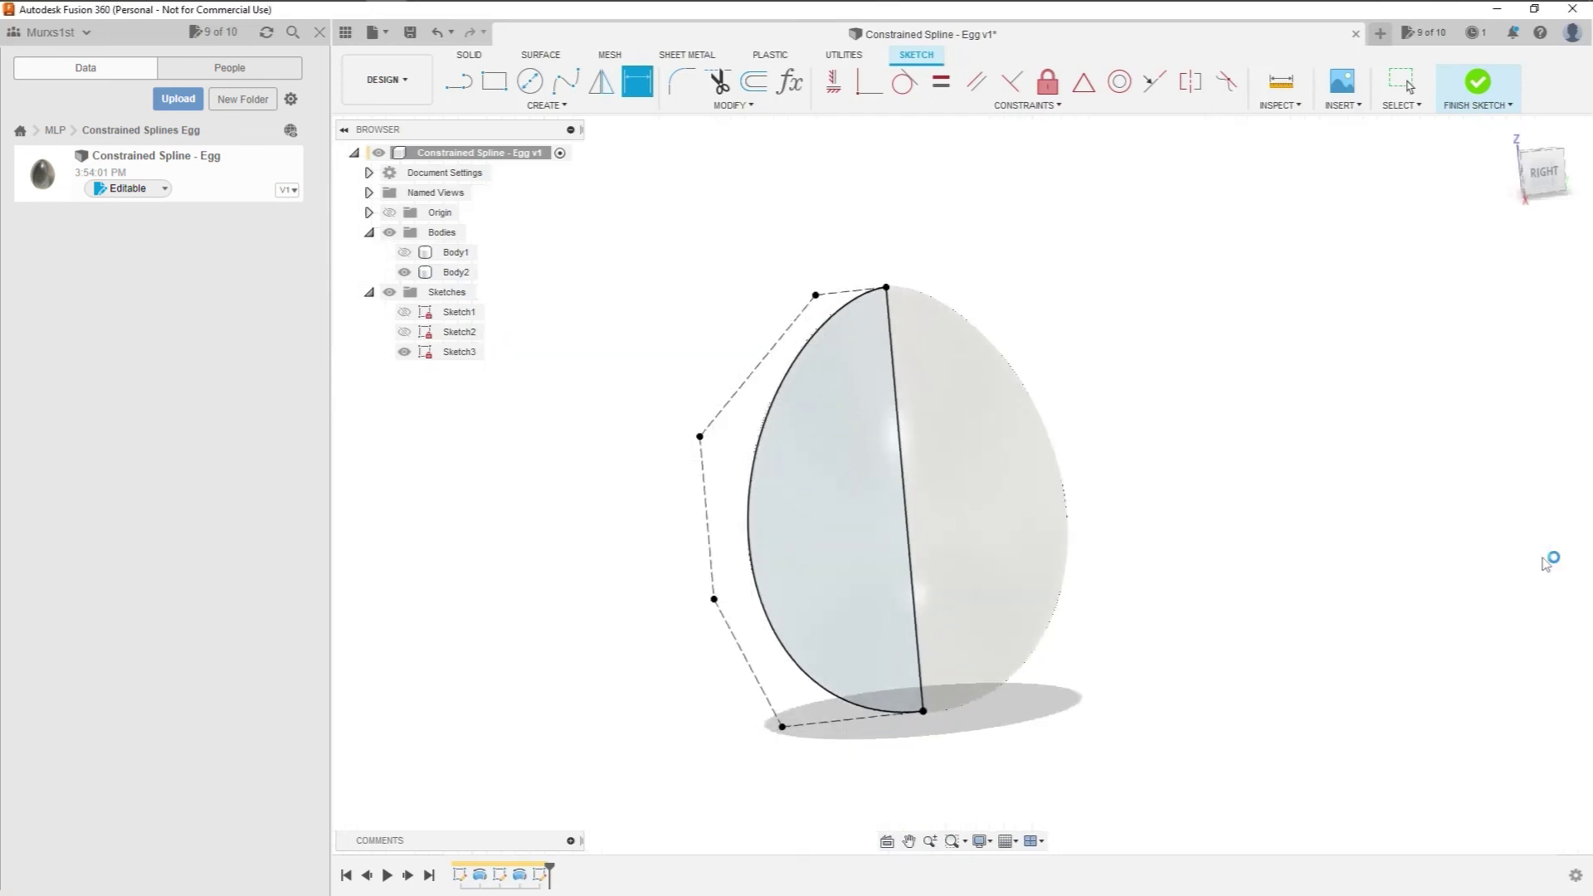
- Hide Body2 and revolve the half-egg profile 360 degrees around the vertical sketch line as a new body
{"action": "left_click", "coordinate": [404, 272]}
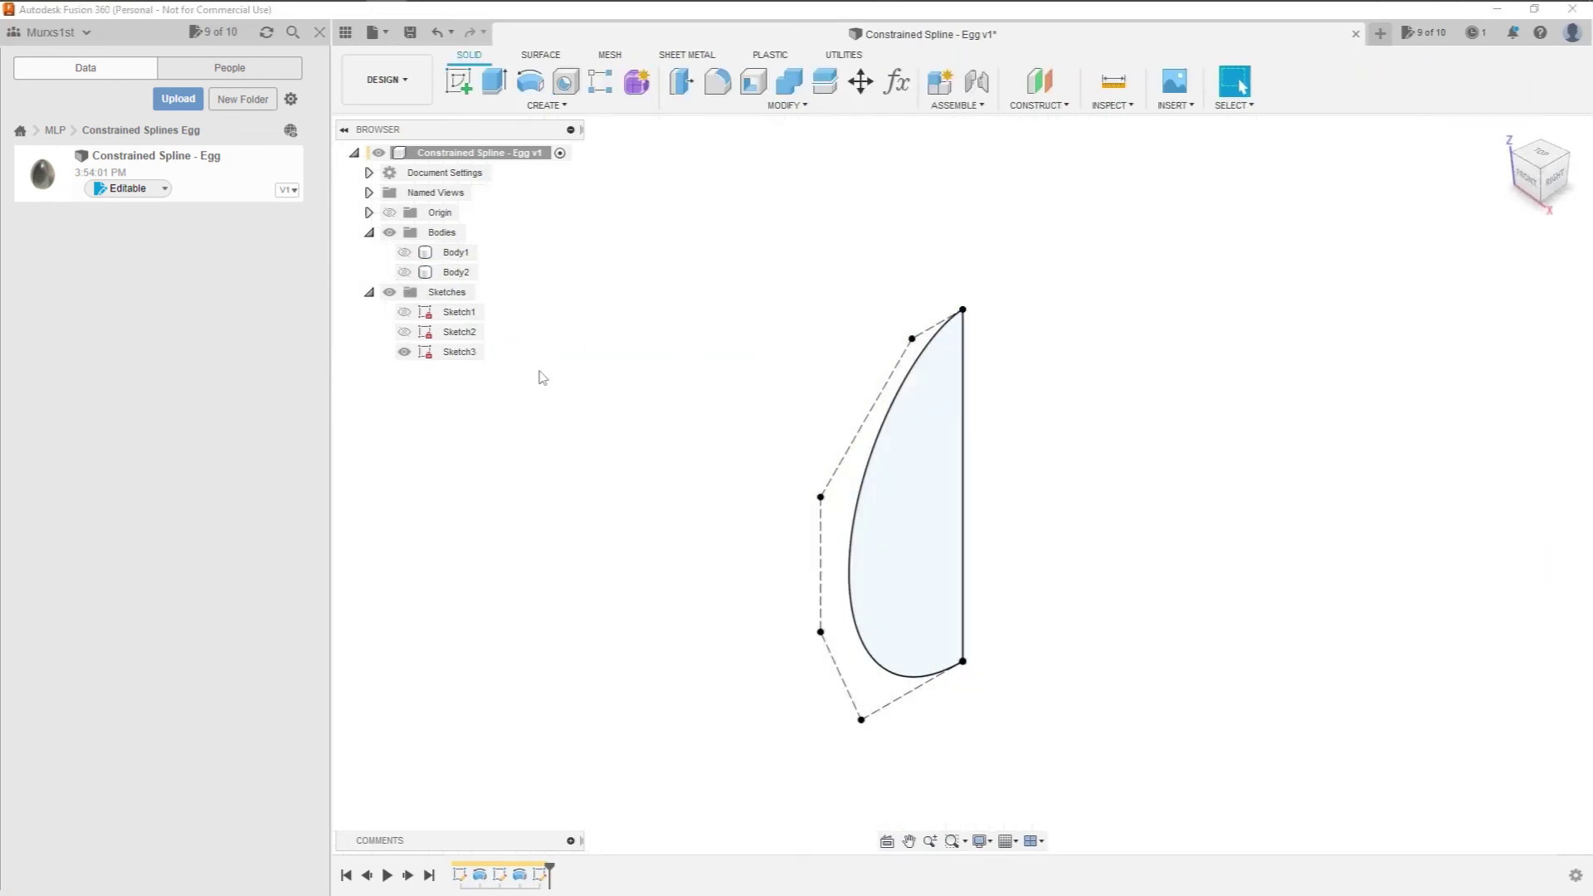
{"action": "left_click", "coordinate": [535, 86]}
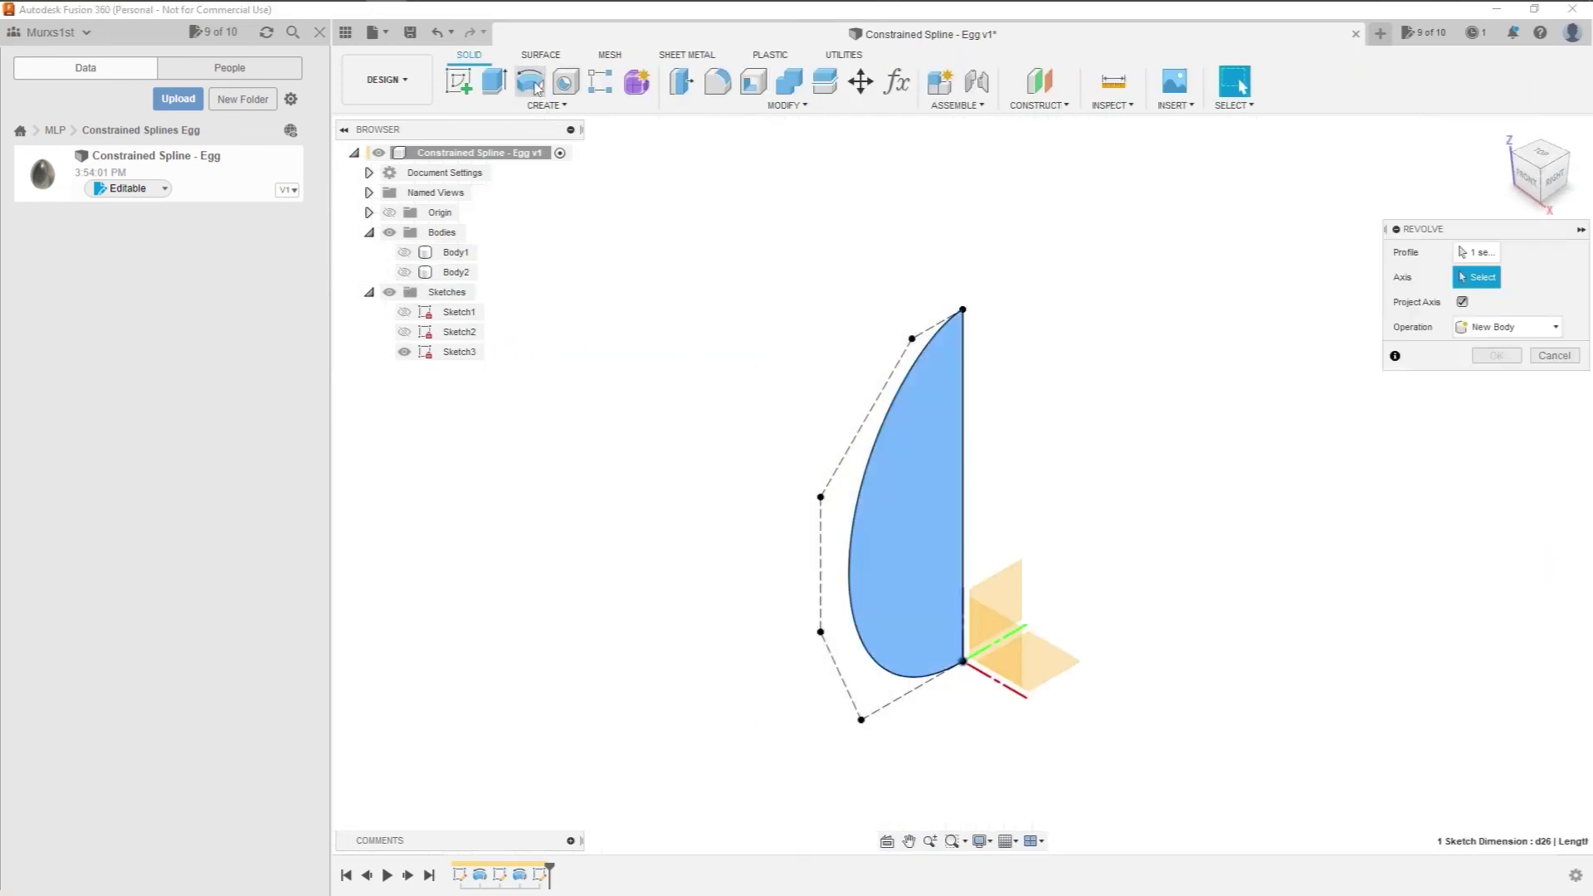
{"action": "left_click", "coordinate": [962, 422]}
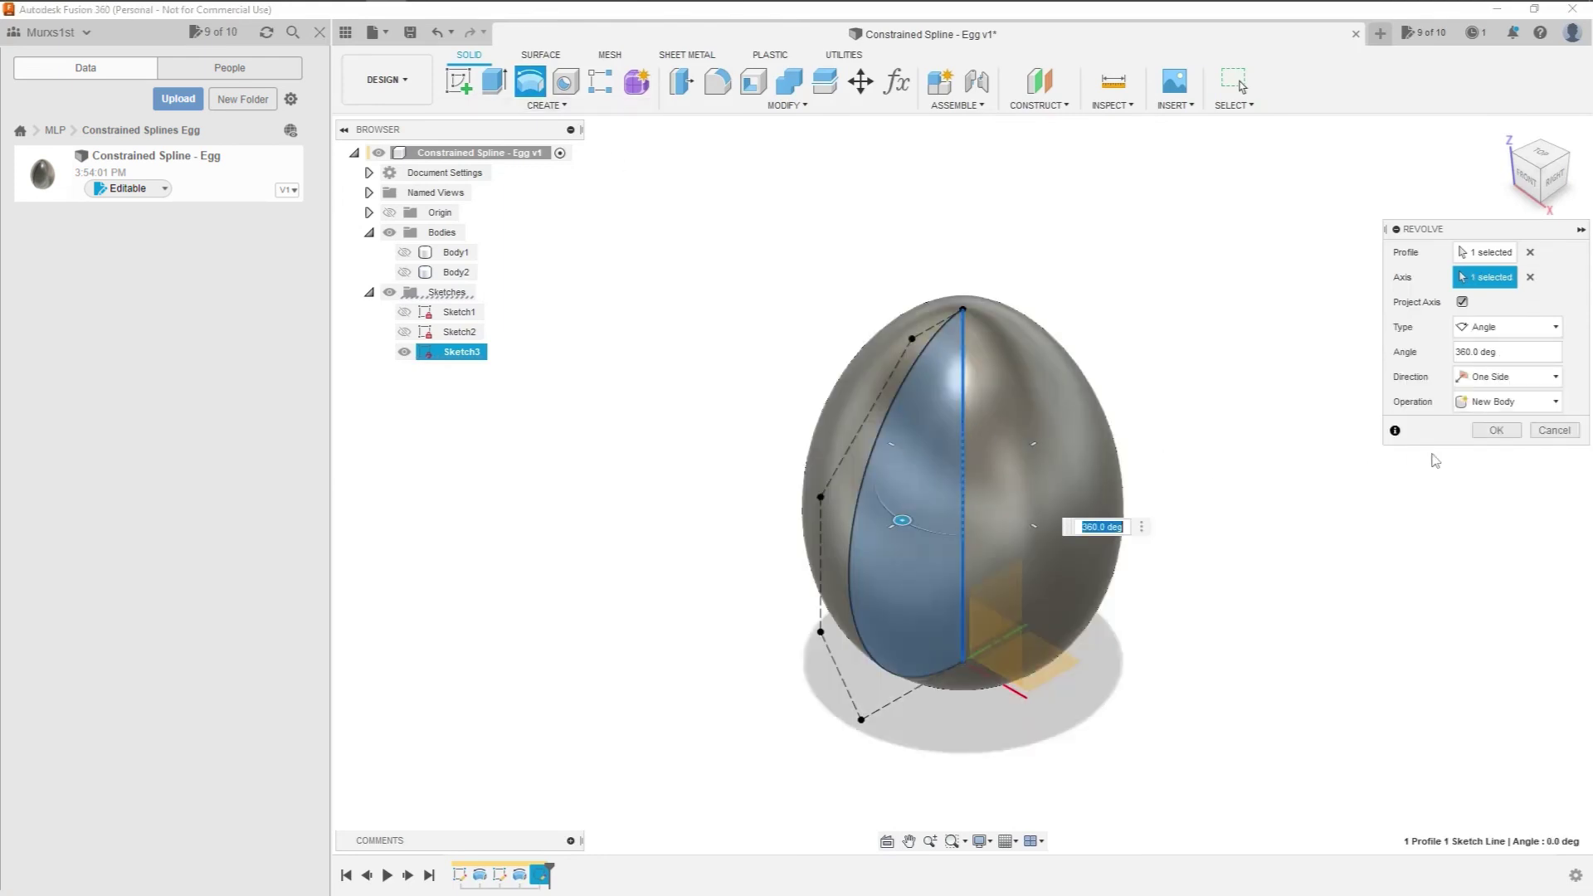
{"action": "left_click", "coordinate": [1497, 429]}
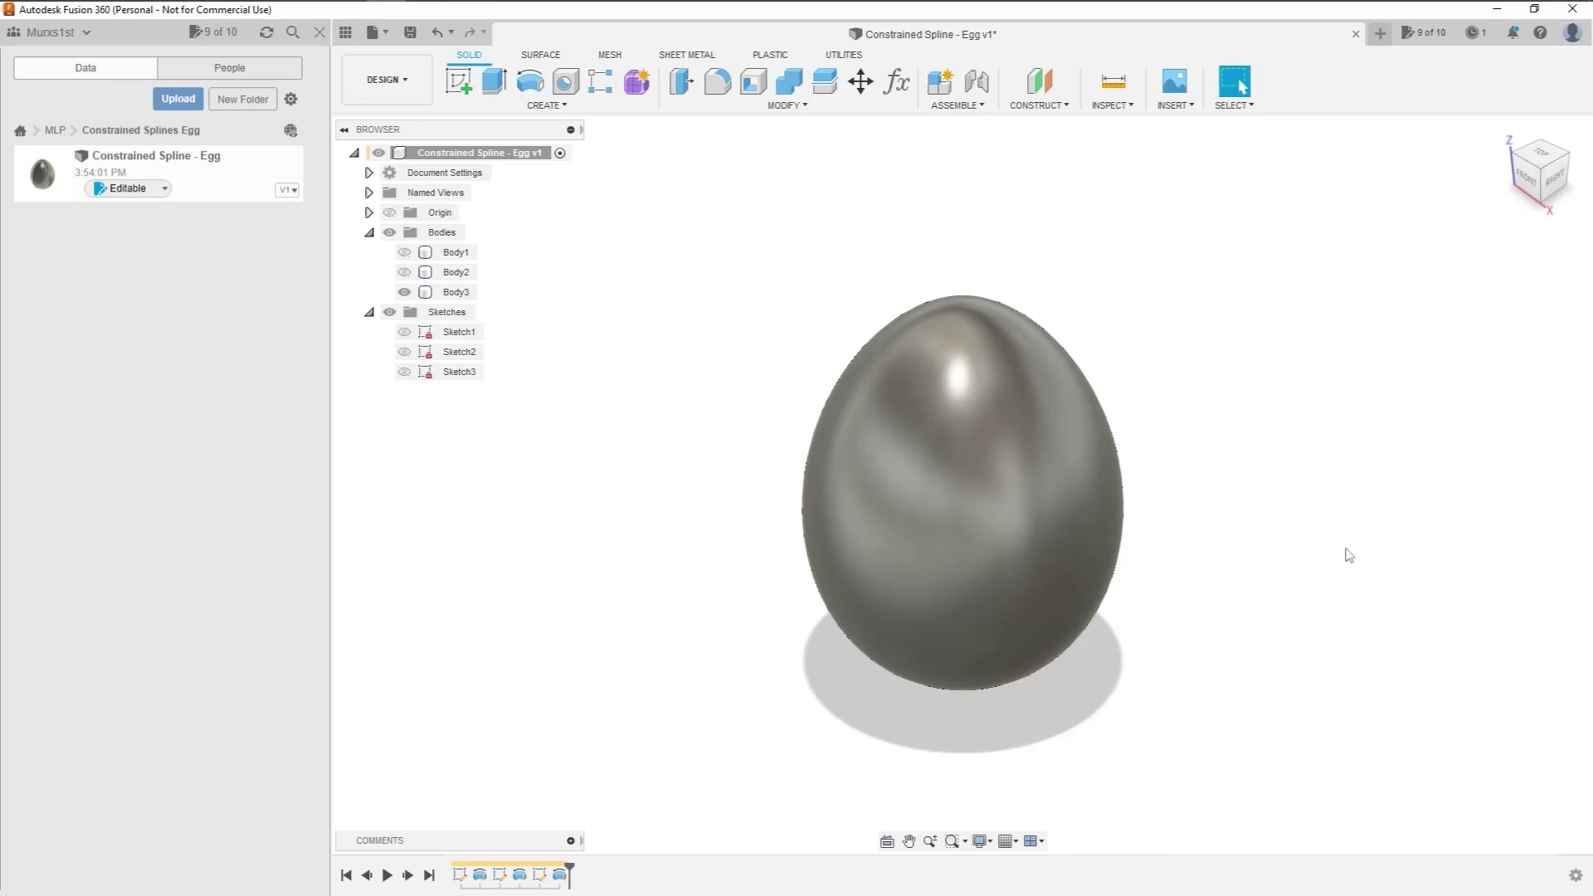